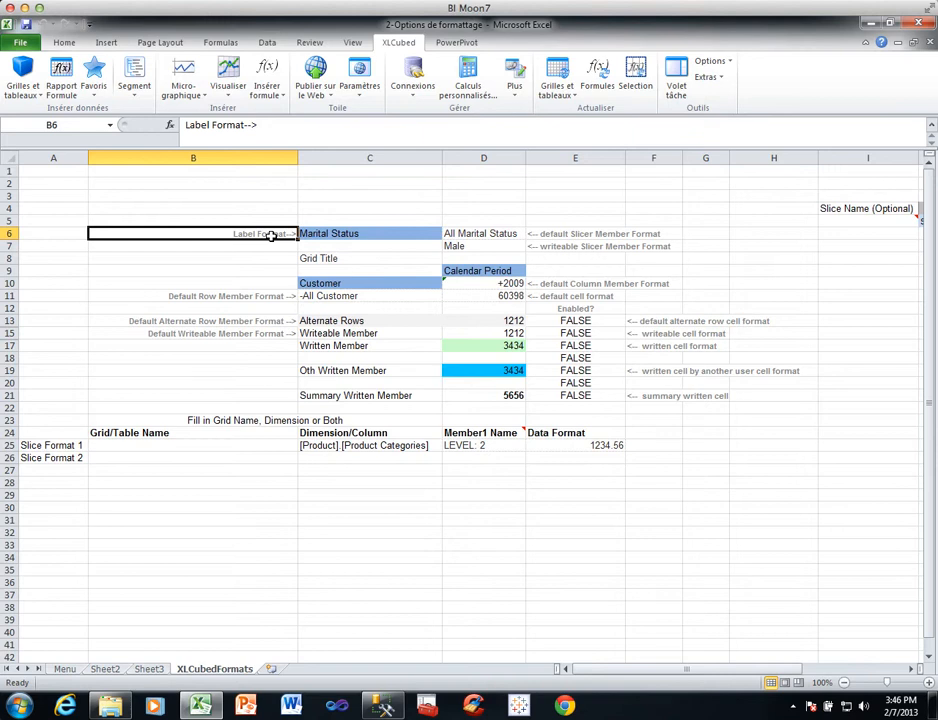
- Examine the sample format cells on XLCubedFormats, from Alternate Rows to Summary Written Member, and the Slice Name (Optional) heading
{"action": "left_click", "coordinate": [345, 321]}
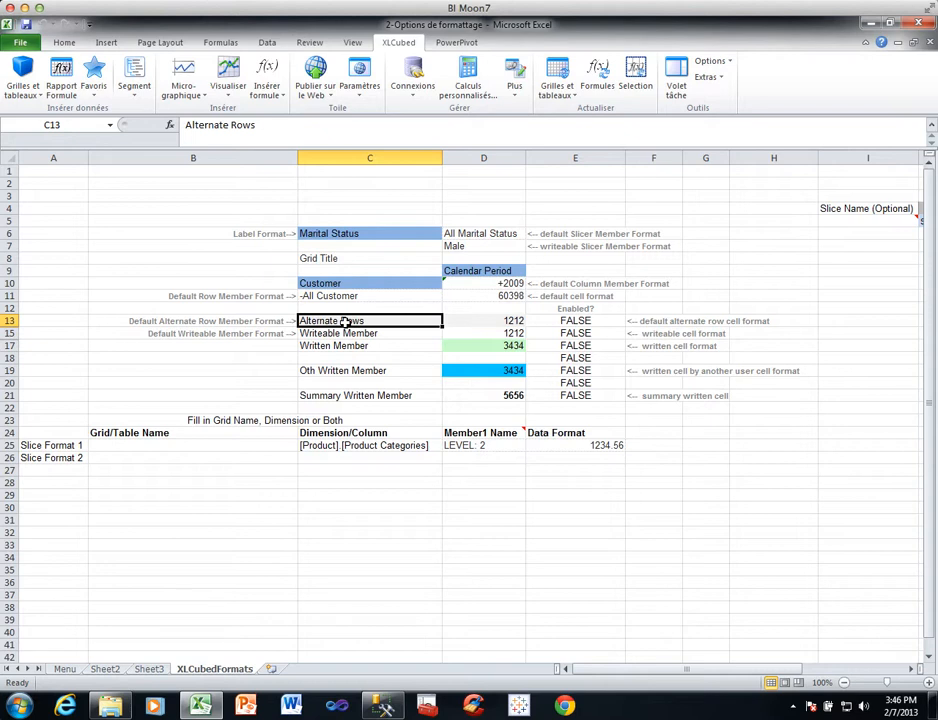
{"action": "key", "text": "Down"}
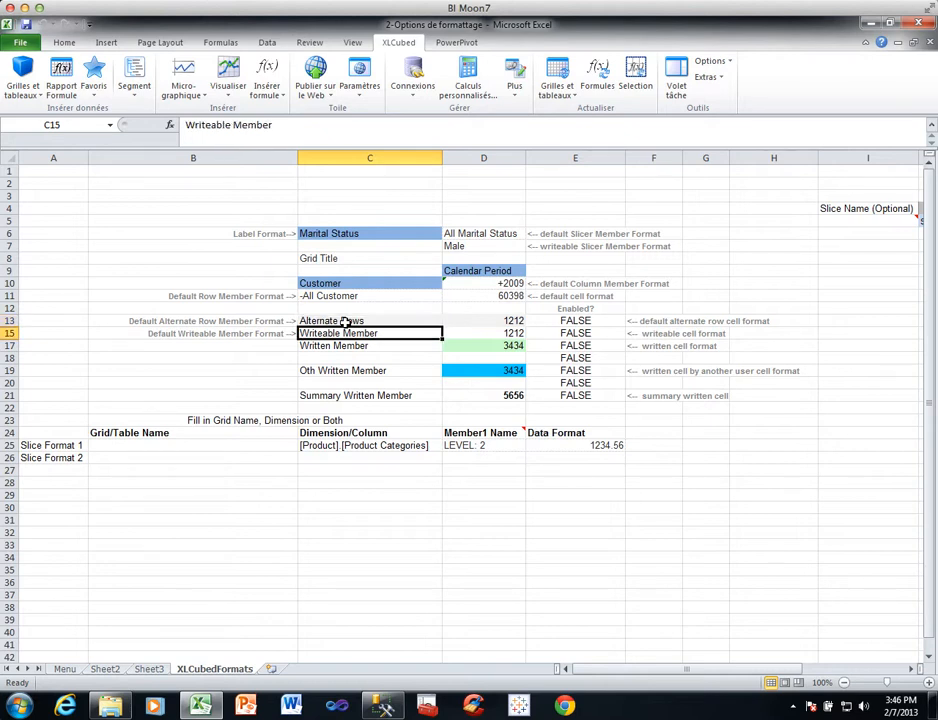
{"action": "key", "text": "Down"}
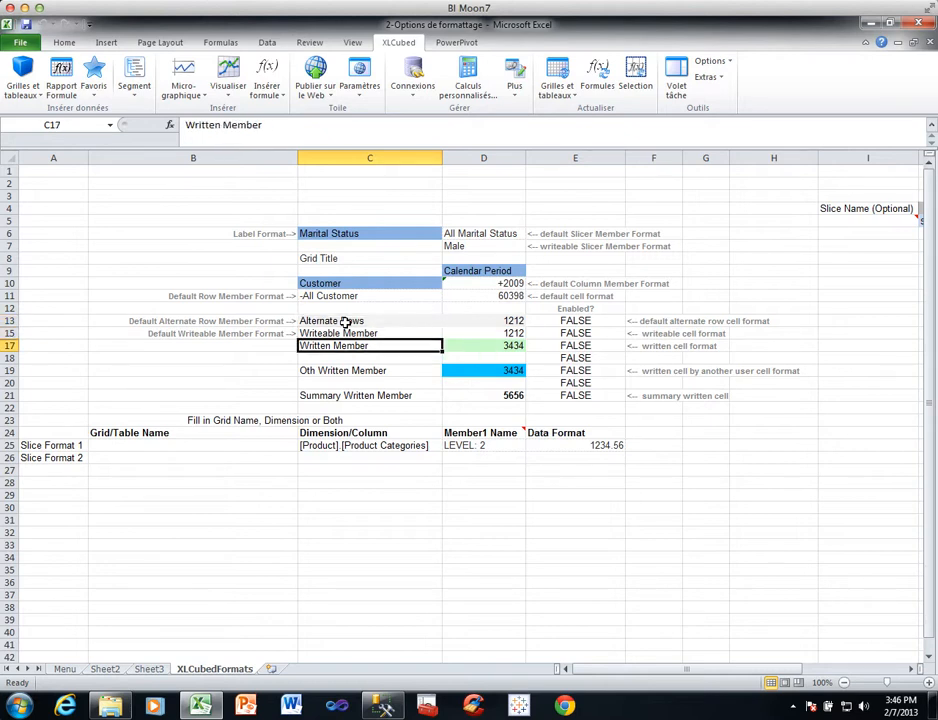
{"action": "key", "text": "Down"}
{"action": "key", "text": "Down"}
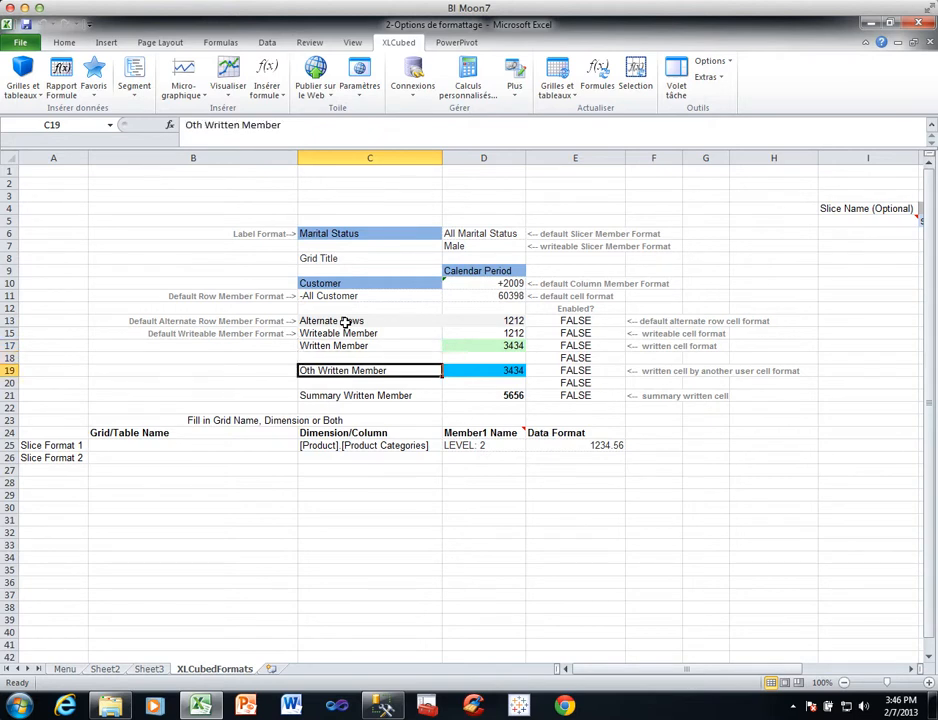
{"action": "key", "text": "Down"}
{"action": "key", "text": "Down"}
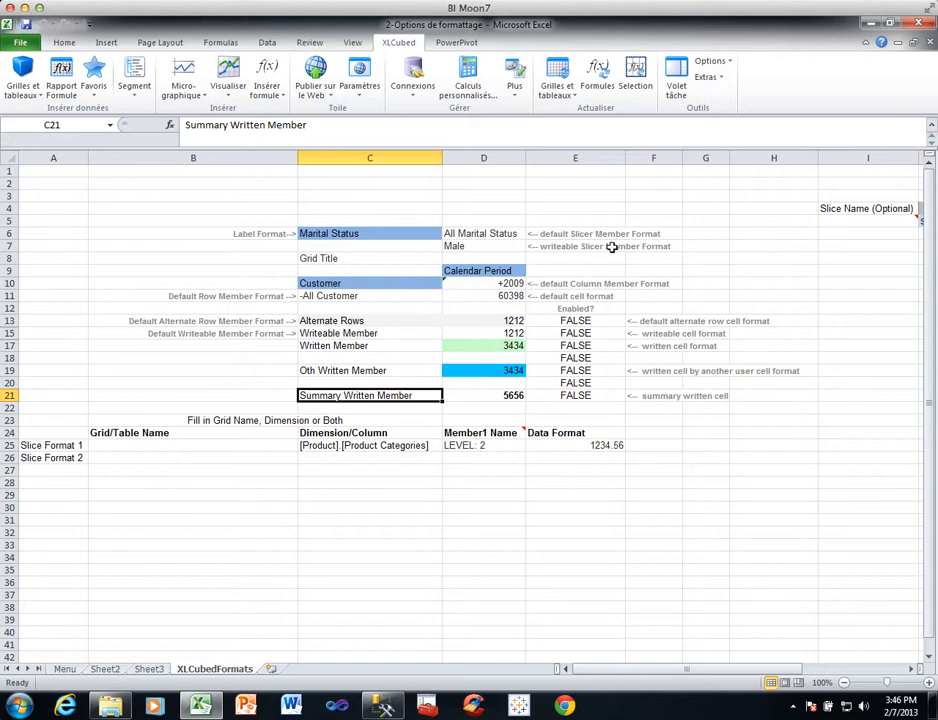
{"action": "left_click", "coordinate": [842, 209]}
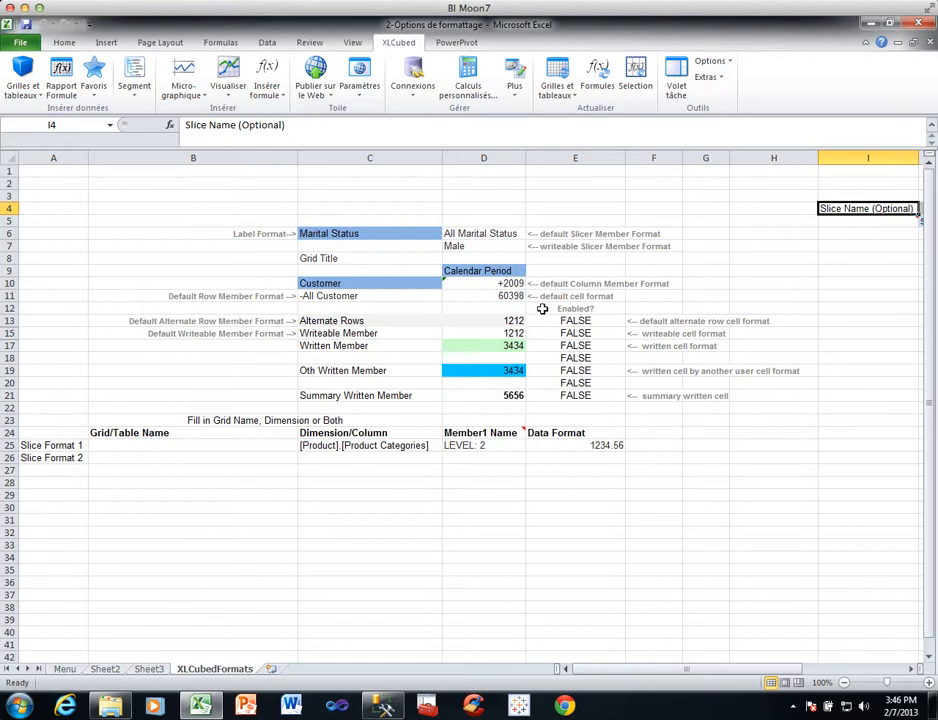
- Format the Marital Status label cell C6 with a black fill and white text
{"action": "left_click", "coordinate": [362, 233]}
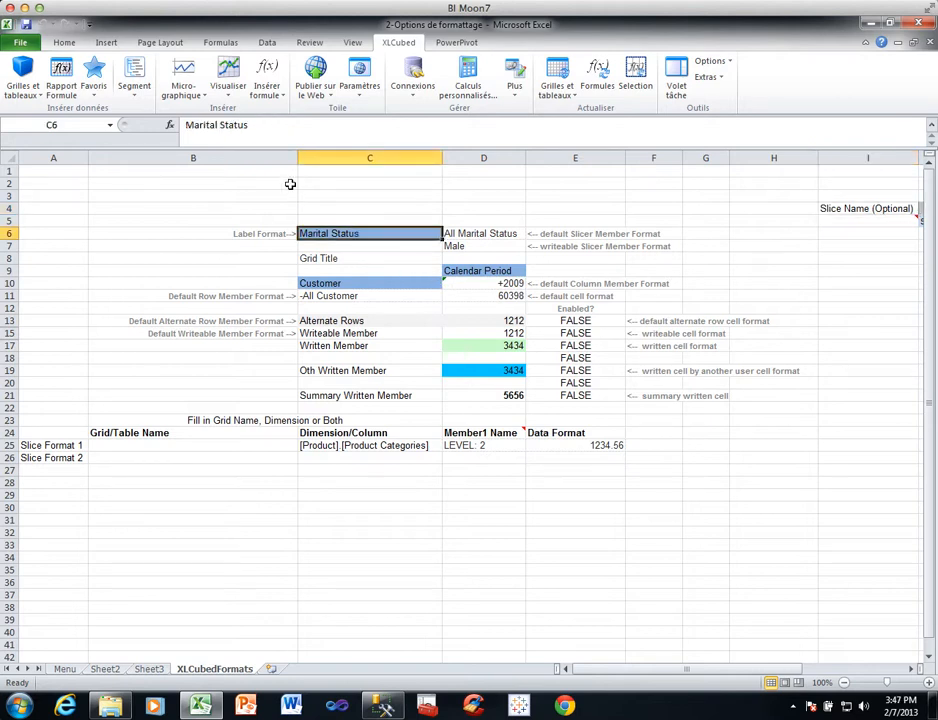
{"action": "left_click", "coordinate": [63, 46]}
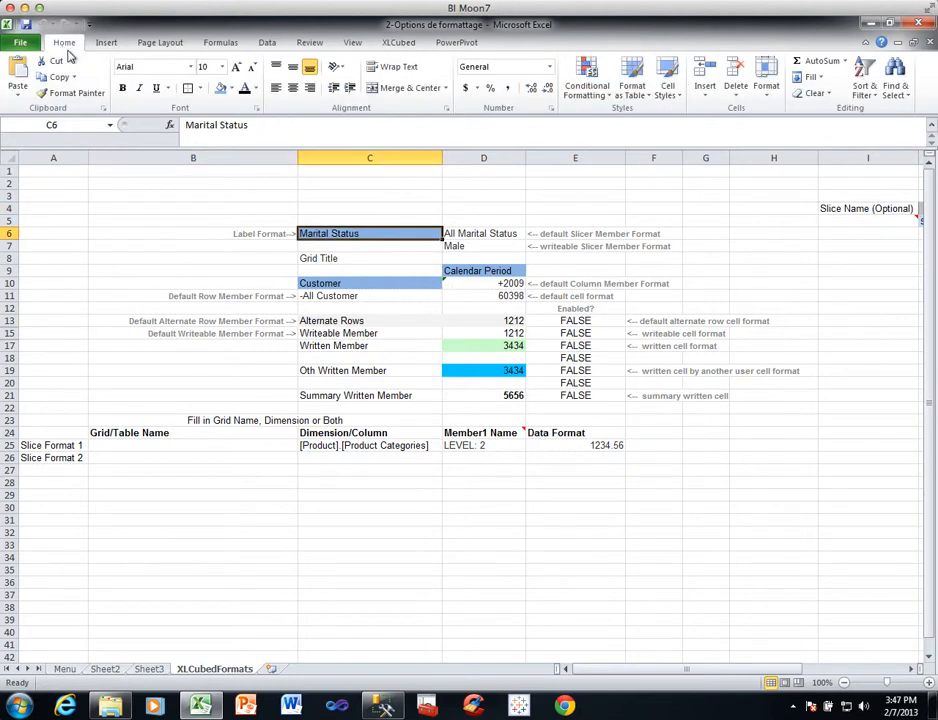
{"action": "left_click", "coordinate": [231, 88]}
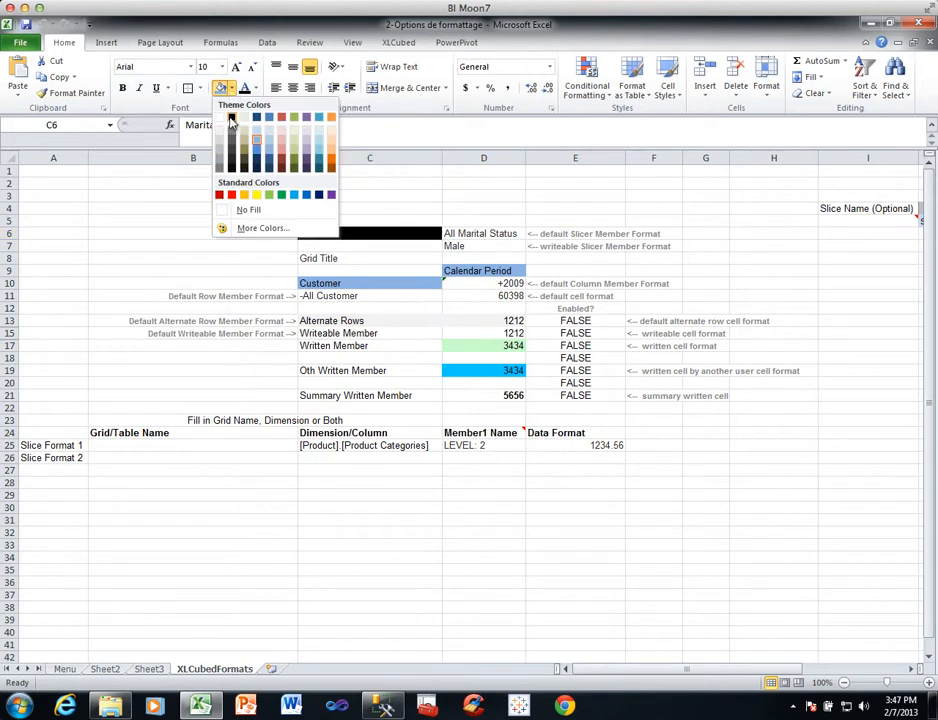
{"action": "left_click", "coordinate": [231, 117]}
{"action": "left_click", "coordinate": [253, 89]}
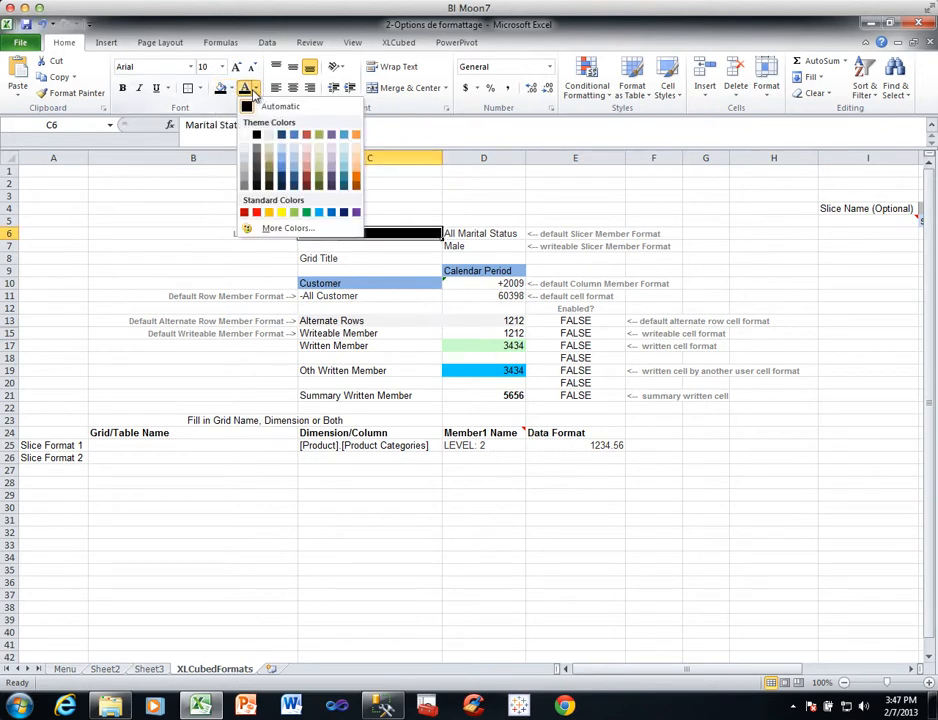
{"action": "left_click", "coordinate": [245, 136]}
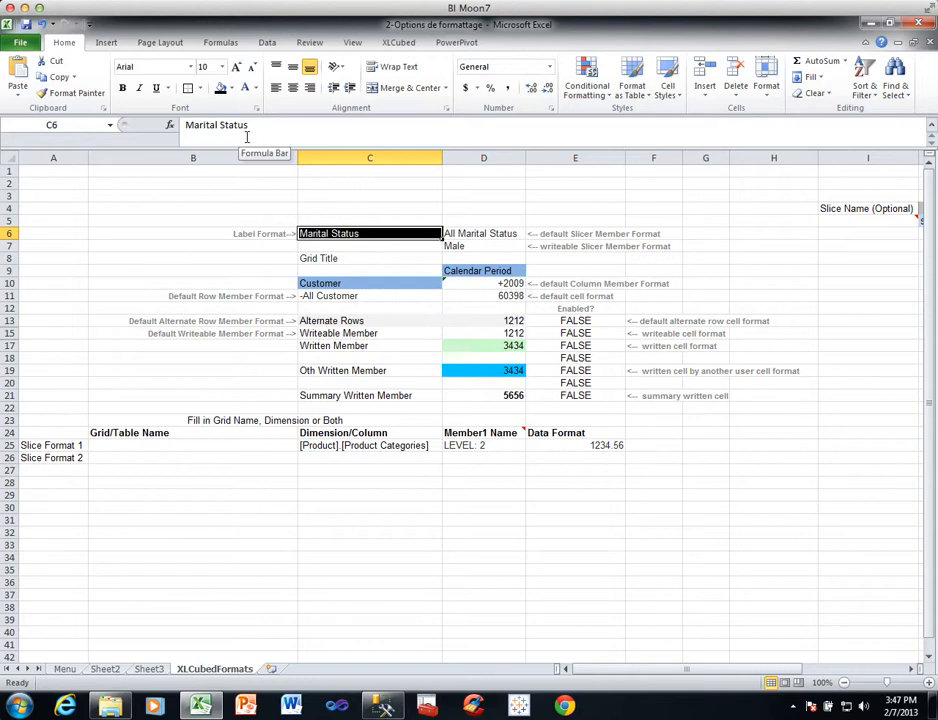
- Set the font of the default row member and default cell format samples, C11:D11, to Calibri
{"action": "left_click", "coordinate": [388, 296]}
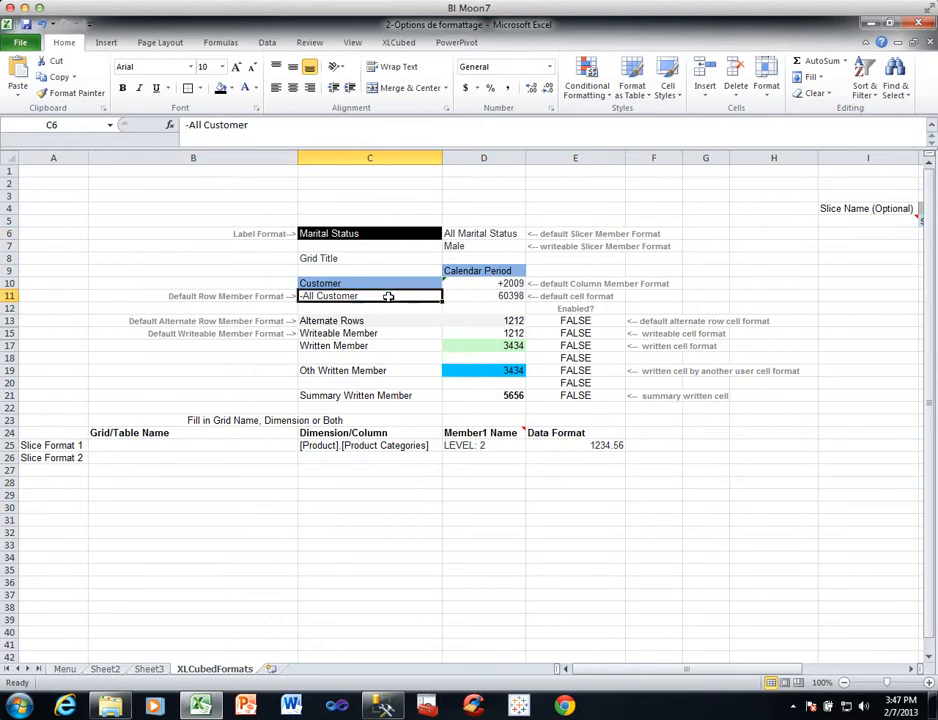
{"action": "left_click_drag", "start_coordinate": [438, 295], "coordinate": [480, 296]}
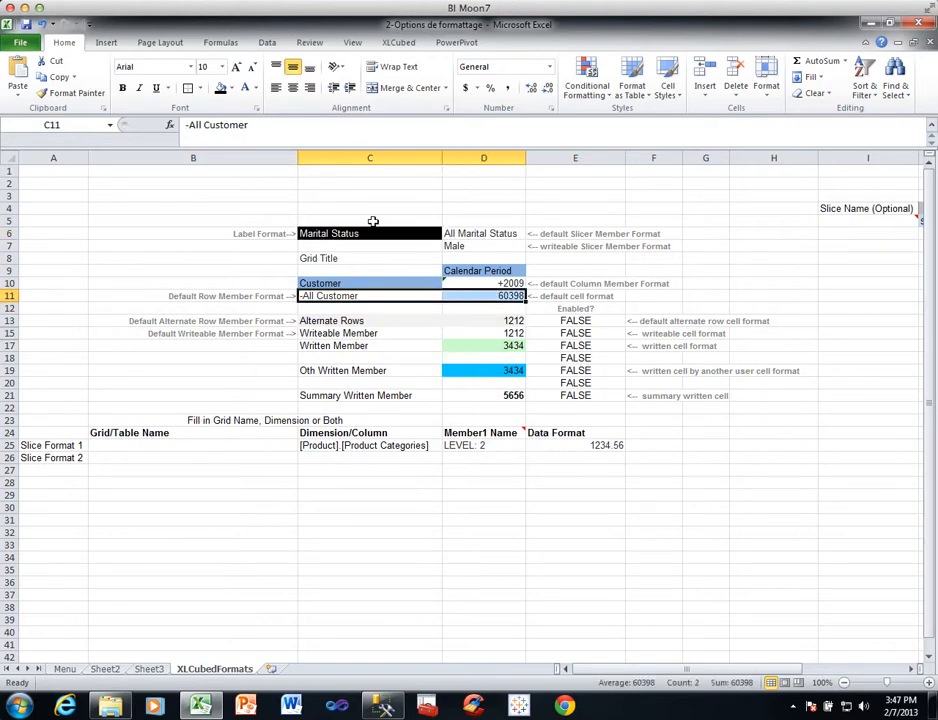
{"action": "left_click", "coordinate": [190, 67]}
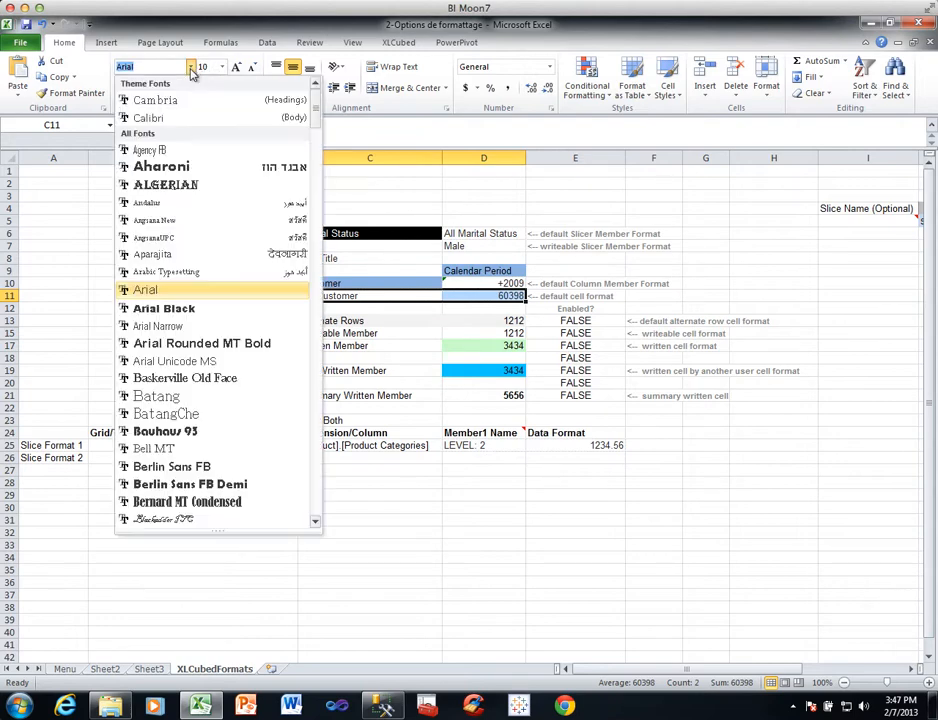
{"action": "left_click", "coordinate": [178, 117]}
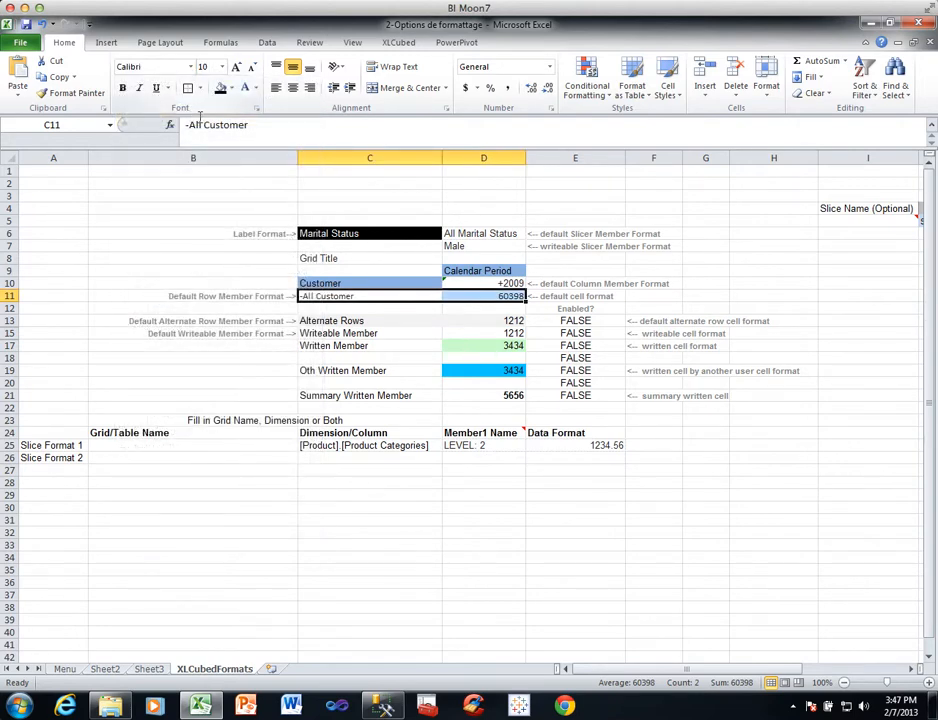
- Enable the default alternate row format by setting its Enabled? cell E13 to TRUE
{"action": "left_click", "coordinate": [381, 320]}
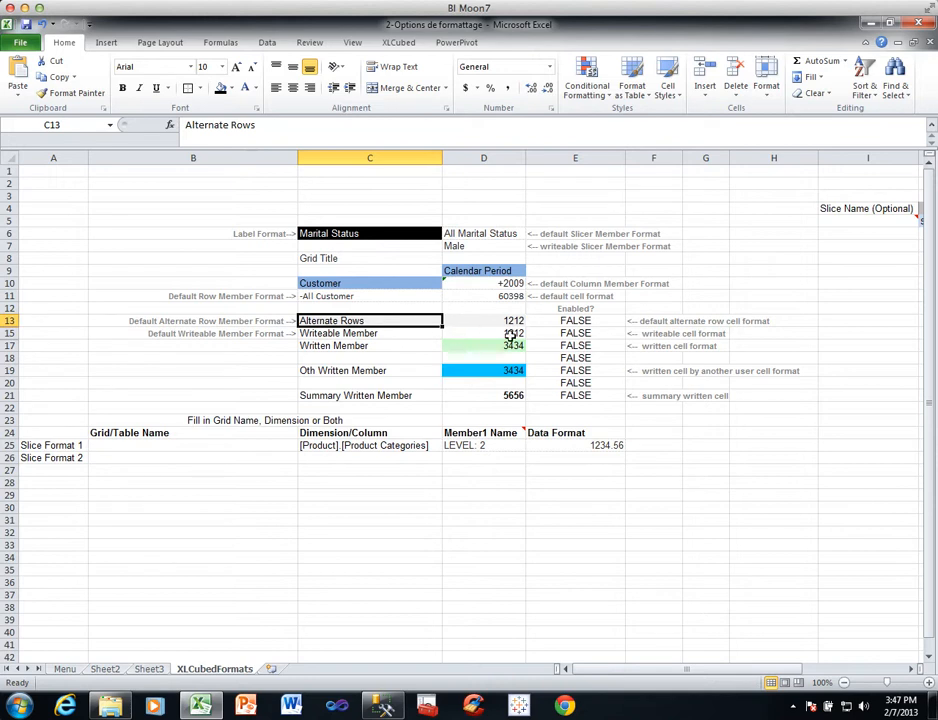
{"action": "left_click", "coordinate": [612, 322]}
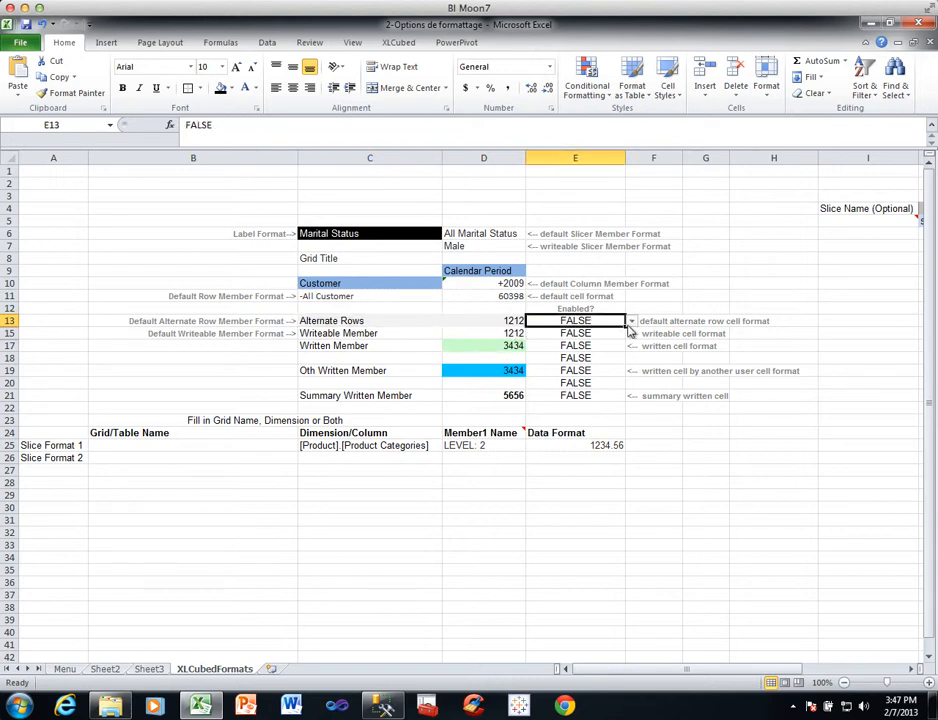
{"action": "left_click", "coordinate": [631, 321]}
{"action": "left_click", "coordinate": [577, 343]}
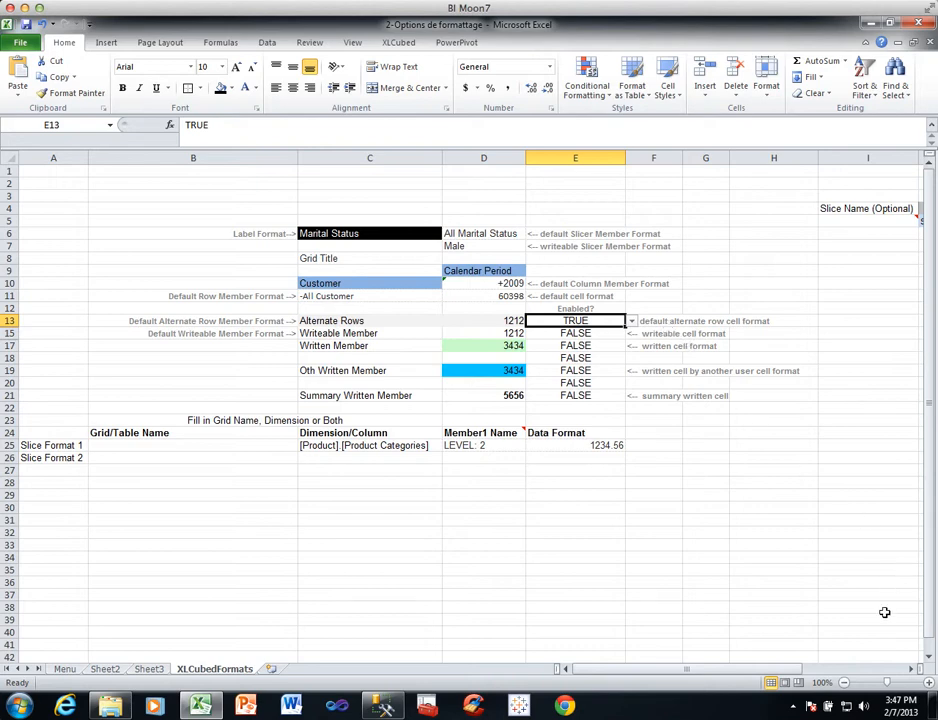
- Format the Slicer Button Selected sample cell M5 with a black fill and white text
{"action": "left_click", "coordinate": [910, 670]}
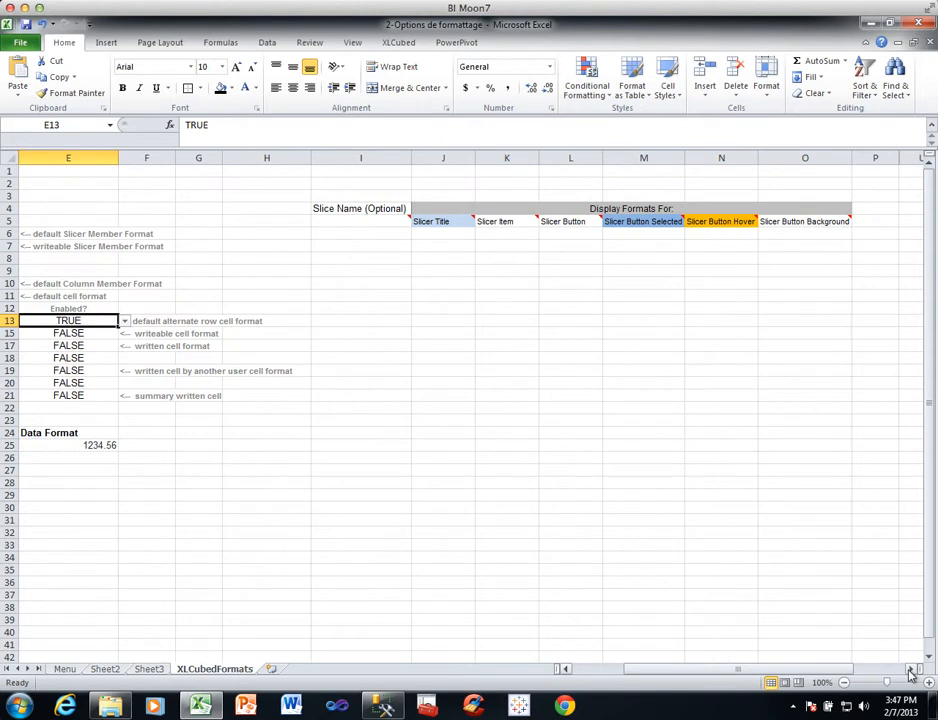
{"action": "left_click", "coordinate": [665, 223]}
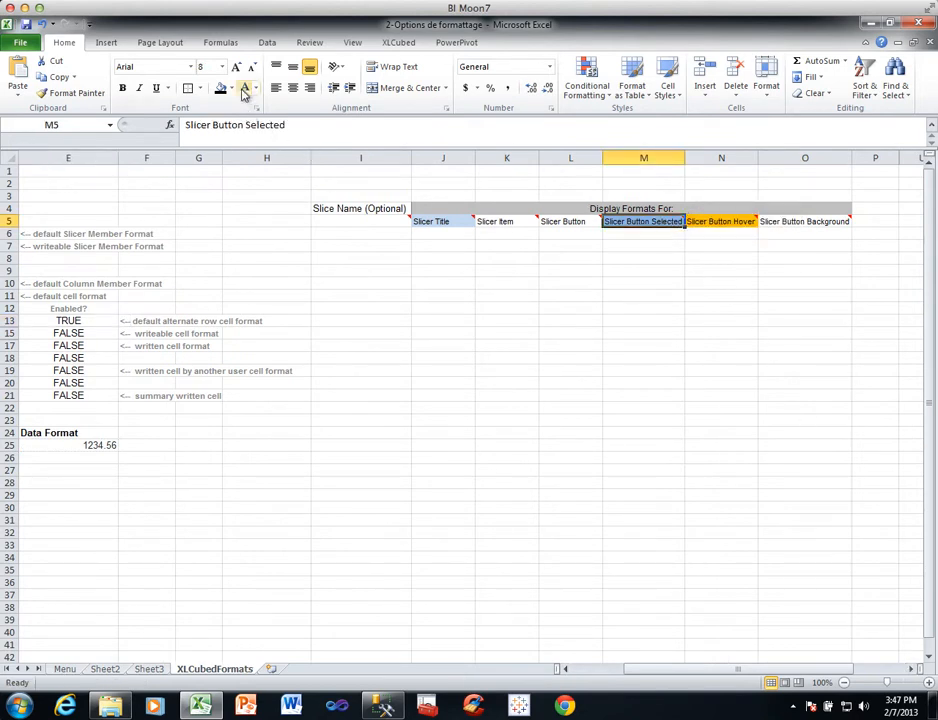
{"action": "left_click", "coordinate": [224, 89]}
{"action": "left_click", "coordinate": [245, 89]}
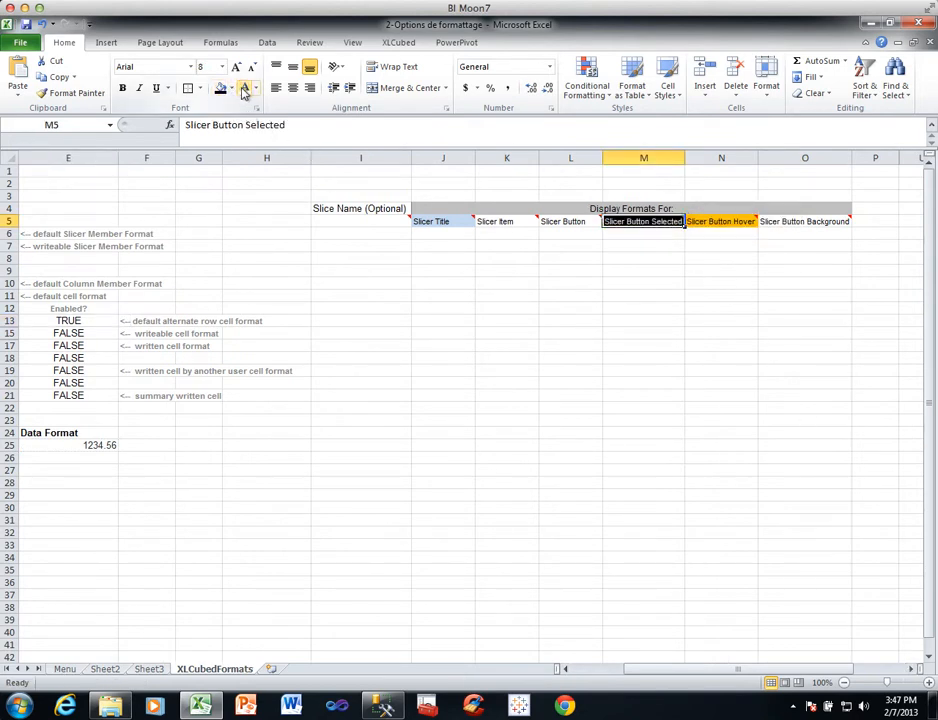
{"action": "left_click", "coordinate": [718, 221]}
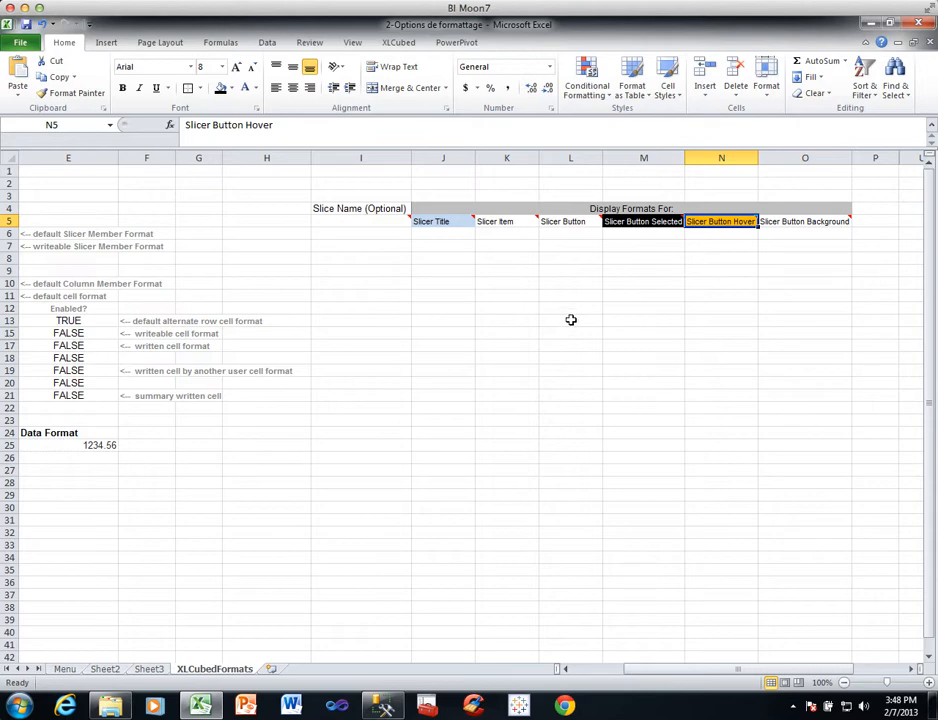
- Refresh the product categories grid on Sheet2 to apply the changed XLCubed formats
{"action": "left_click", "coordinate": [102, 671]}
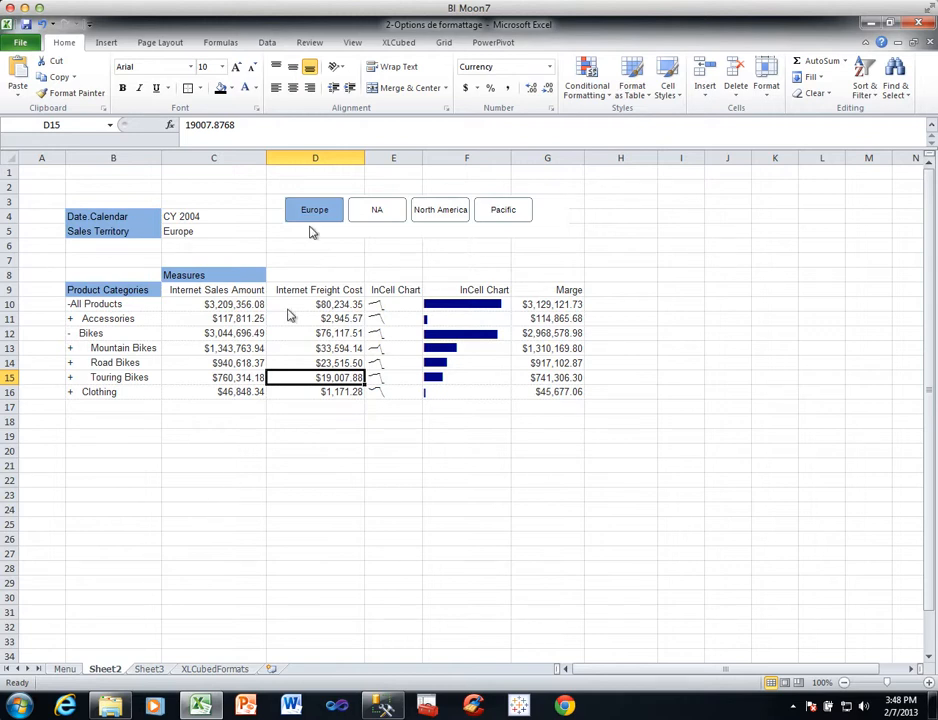
{"action": "left_click", "coordinate": [437, 44]}
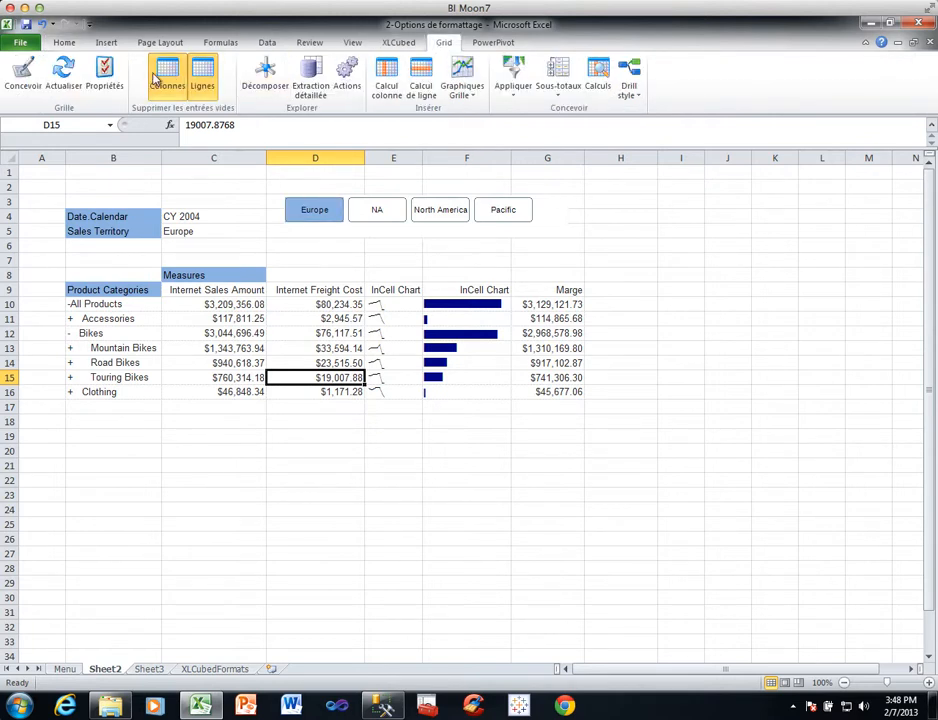
{"action": "left_click", "coordinate": [72, 80]}
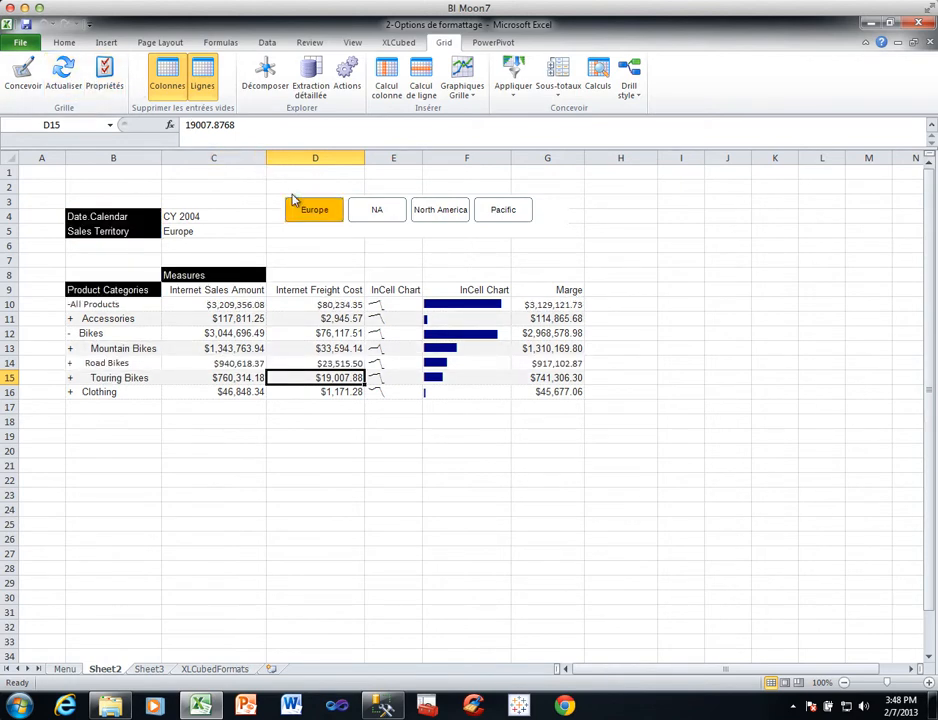
- Refresh the sales territory slicer, and test it by choosing North America and returning to Europe
{"action": "right_click", "coordinate": [351, 228]}
{"action": "left_click", "coordinate": [379, 248]}
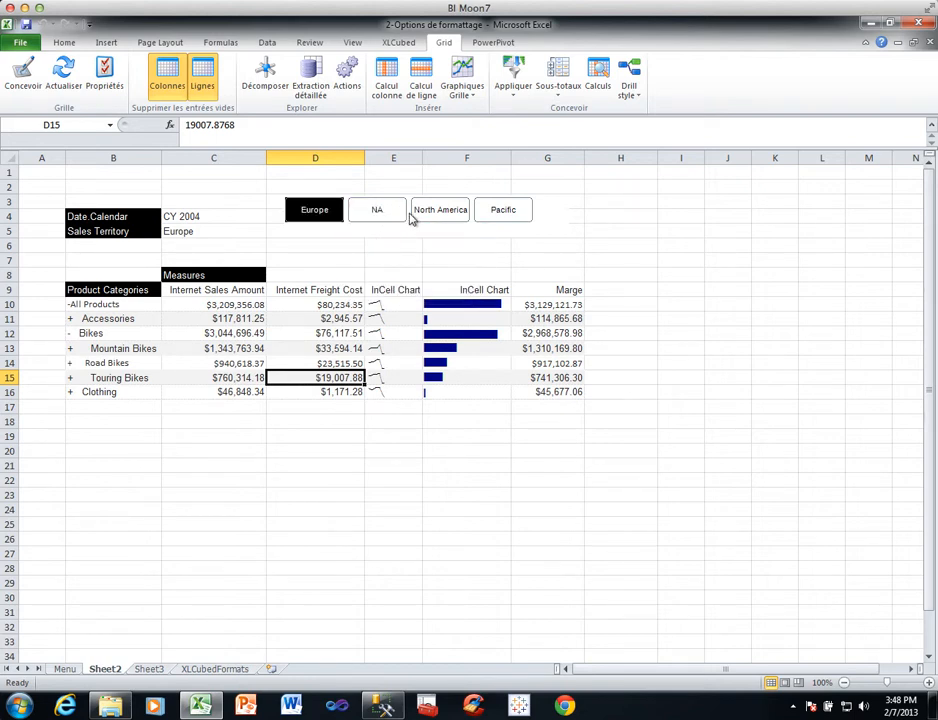
{"action": "left_click", "coordinate": [437, 214]}
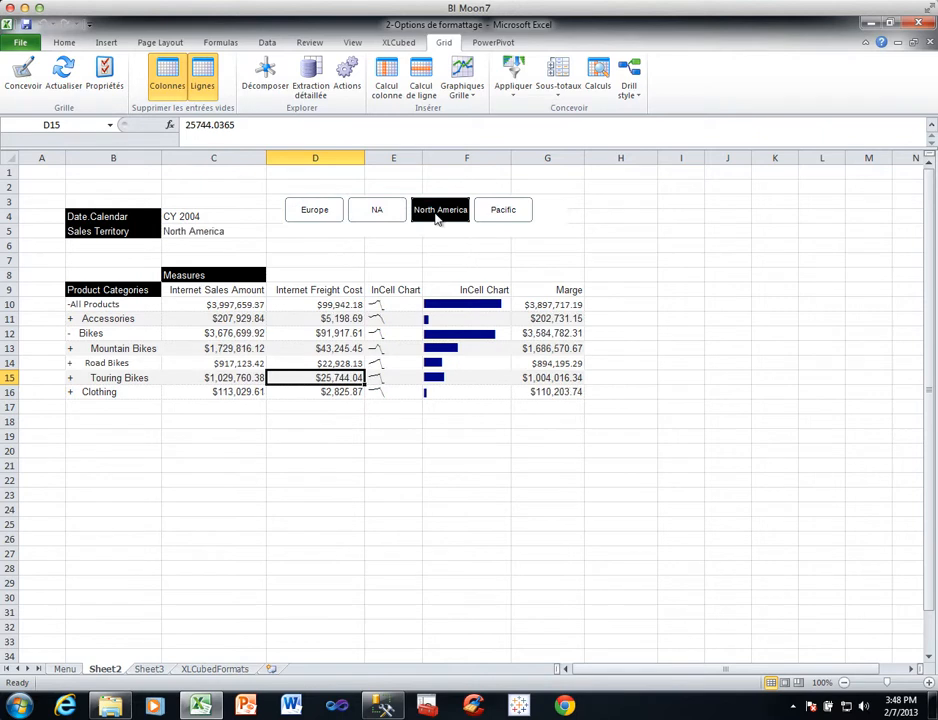
{"action": "left_click", "coordinate": [306, 216]}
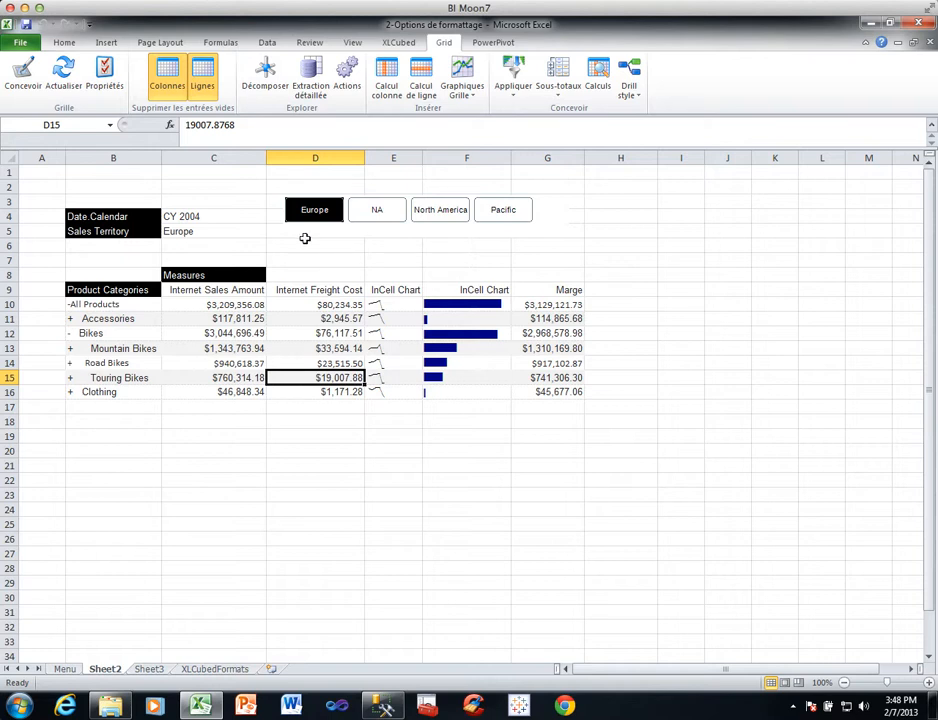
- Apply an XLCubed member format to the Internet Sales Amount column header, accepting the cell format with no background color
{"action": "left_click", "coordinate": [222, 290]}
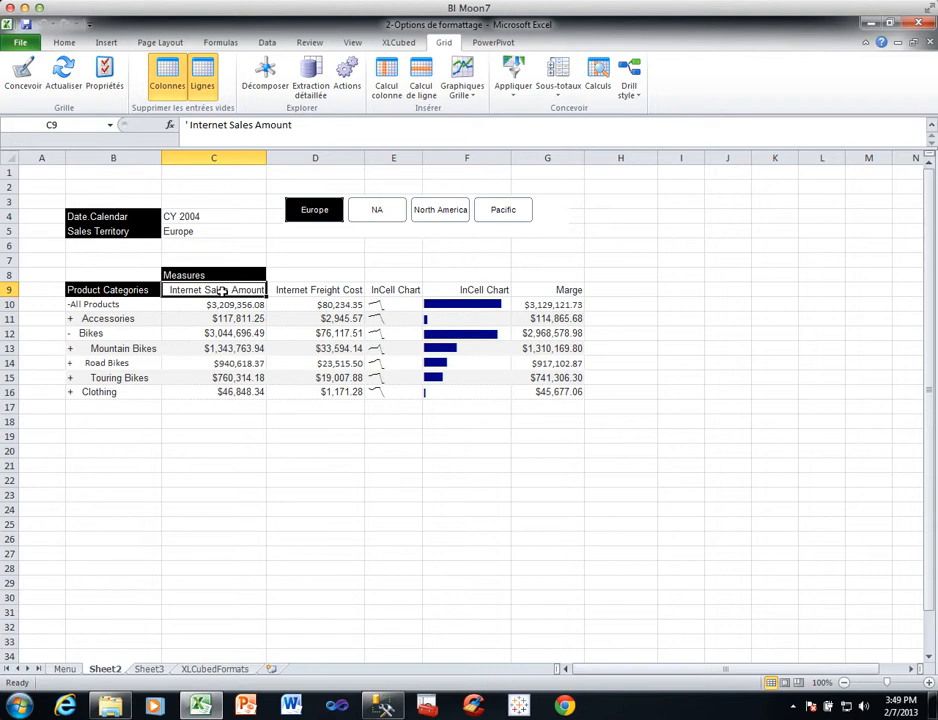
{"action": "right_click", "coordinate": [222, 290]}
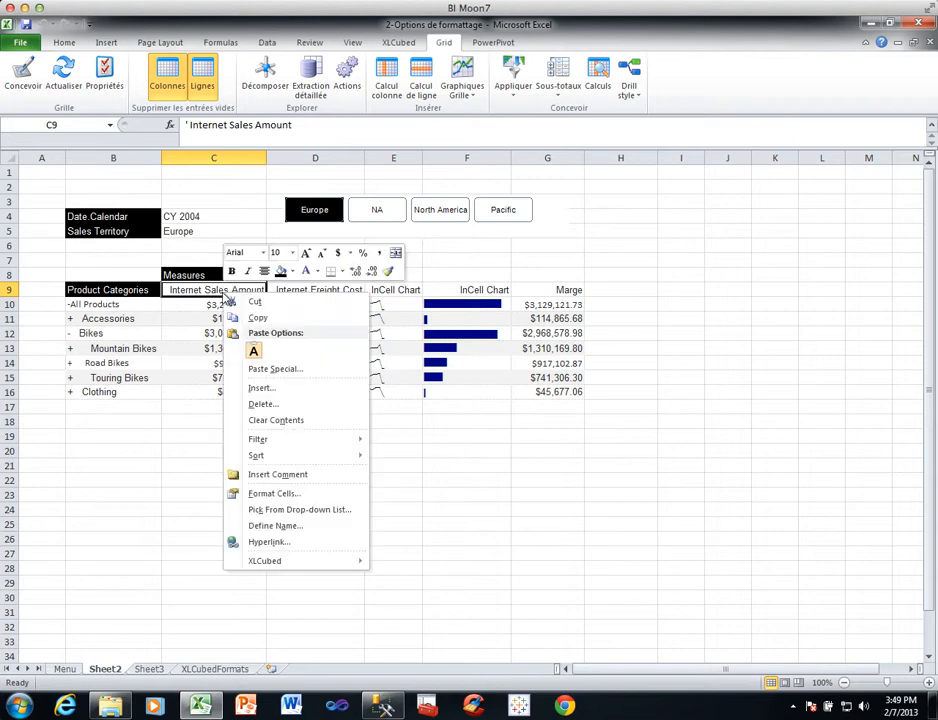
{"action": "mouse_move", "coordinate": [276, 562]}
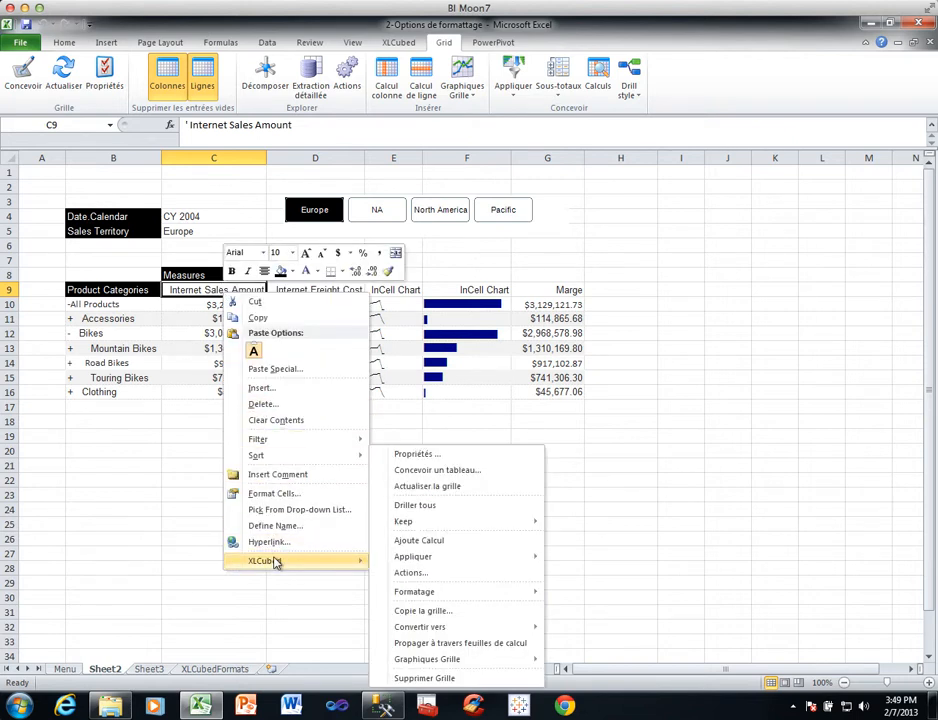
{"action": "mouse_move", "coordinate": [465, 562]}
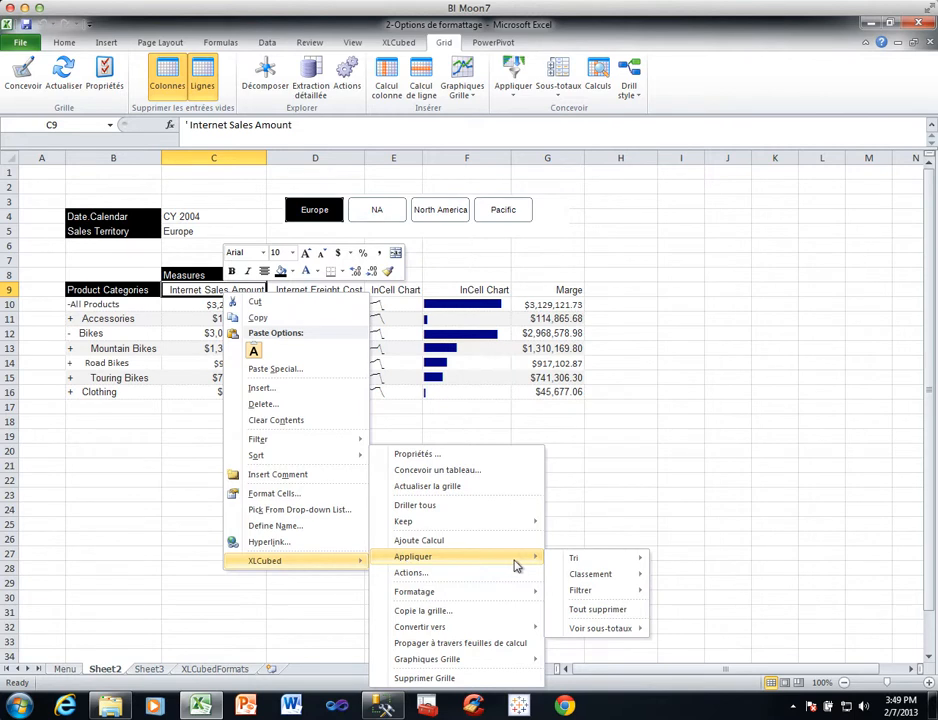
{"action": "mouse_move", "coordinate": [516, 593]}
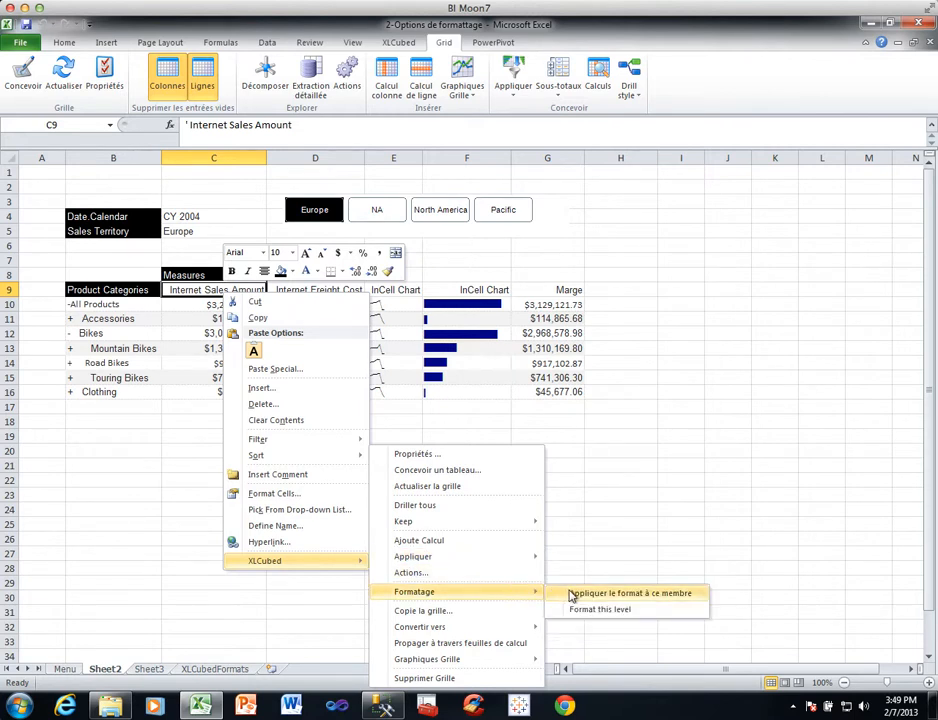
{"action": "left_click", "coordinate": [572, 596]}
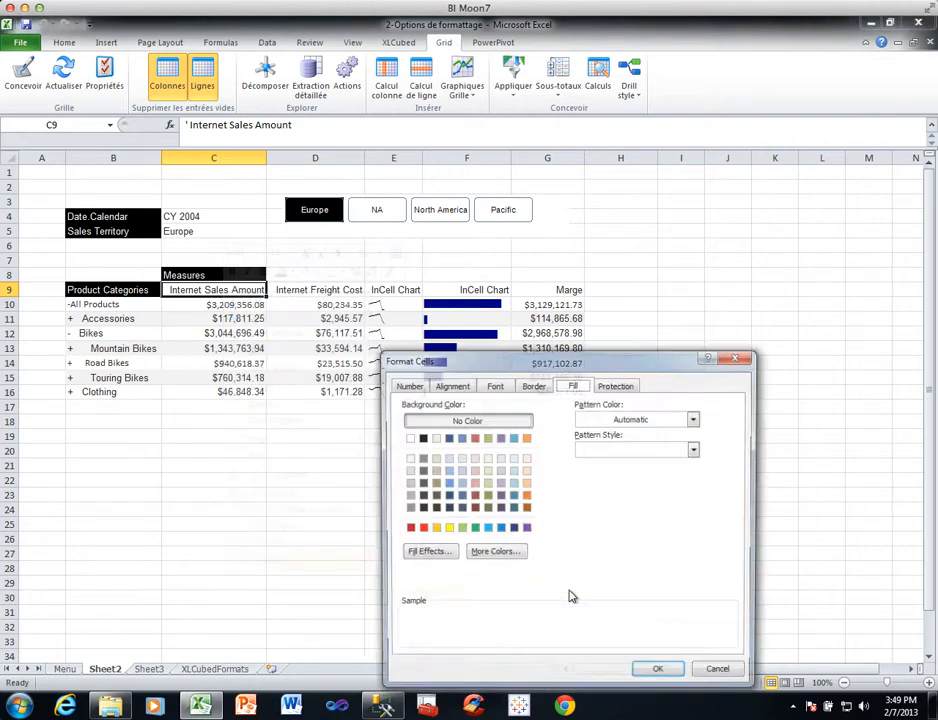
{"action": "left_click", "coordinate": [655, 674]}
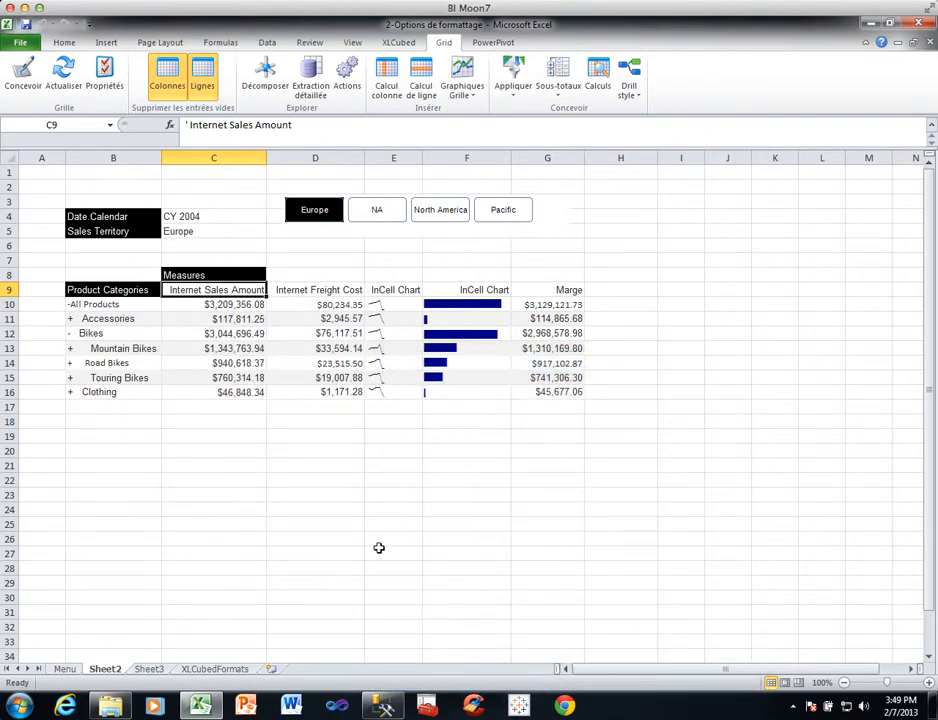
- Start a conditional formatting rule for values greater than 50000 on the Internet Sales Amount data format cell E26 in XLCubedFormats
{"action": "left_click", "coordinate": [213, 669]}
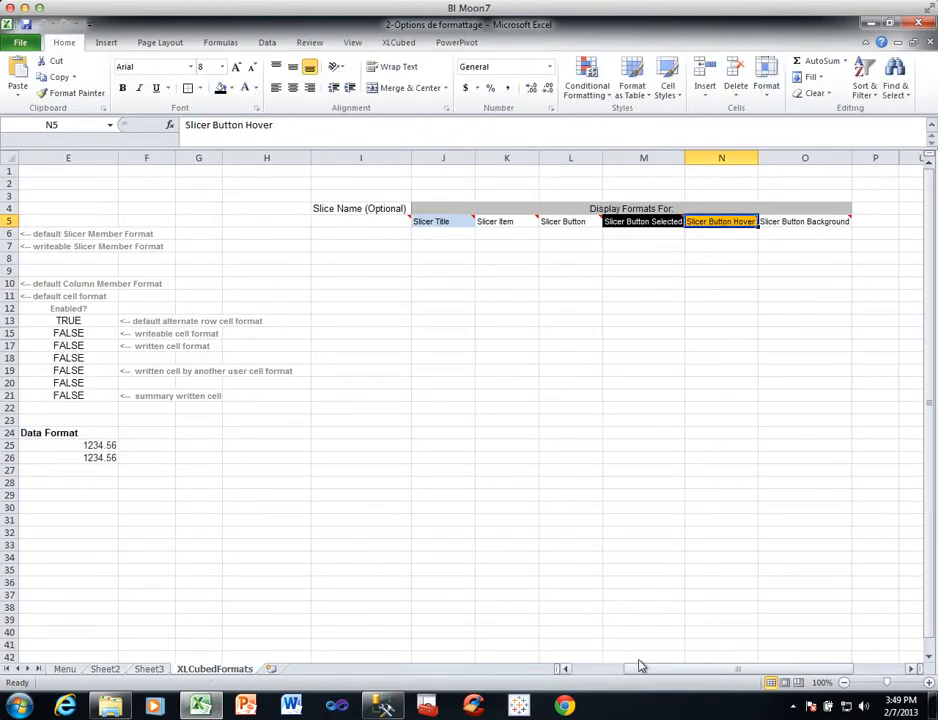
{"action": "left_click_drag", "start_coordinate": [683, 672], "coordinate": [634, 672]}
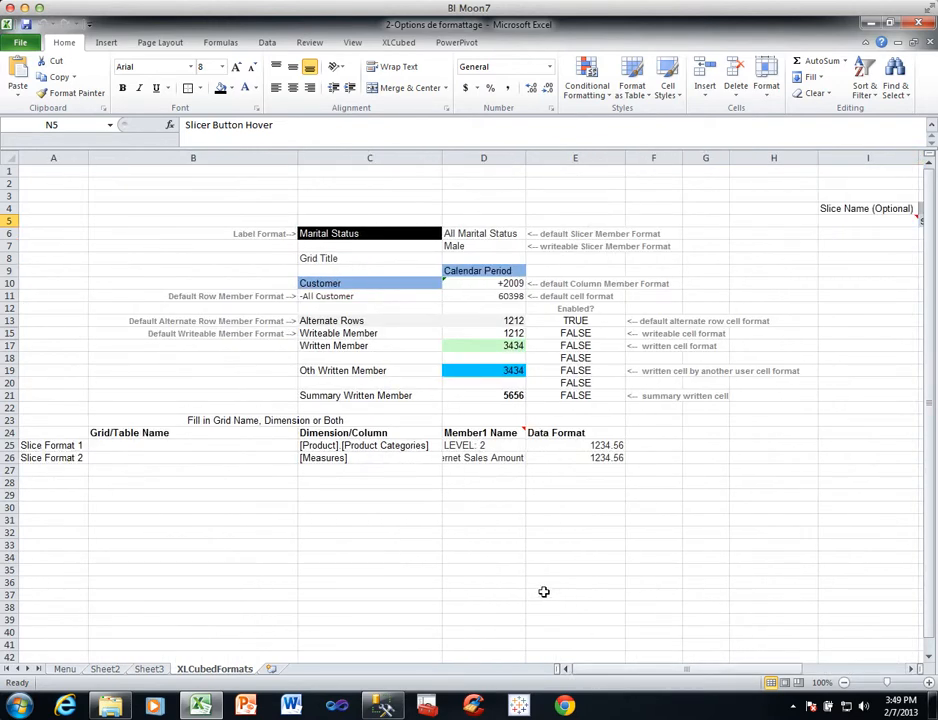
{"action": "left_click", "coordinate": [387, 458]}
{"action": "left_click", "coordinate": [456, 458]}
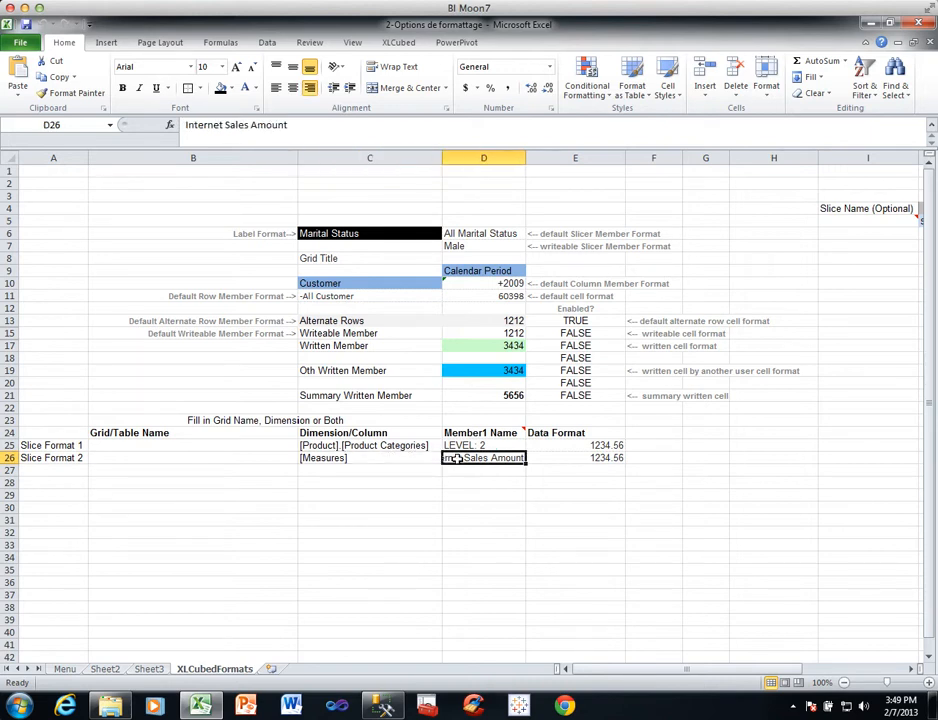
{"action": "left_click", "coordinate": [552, 458]}
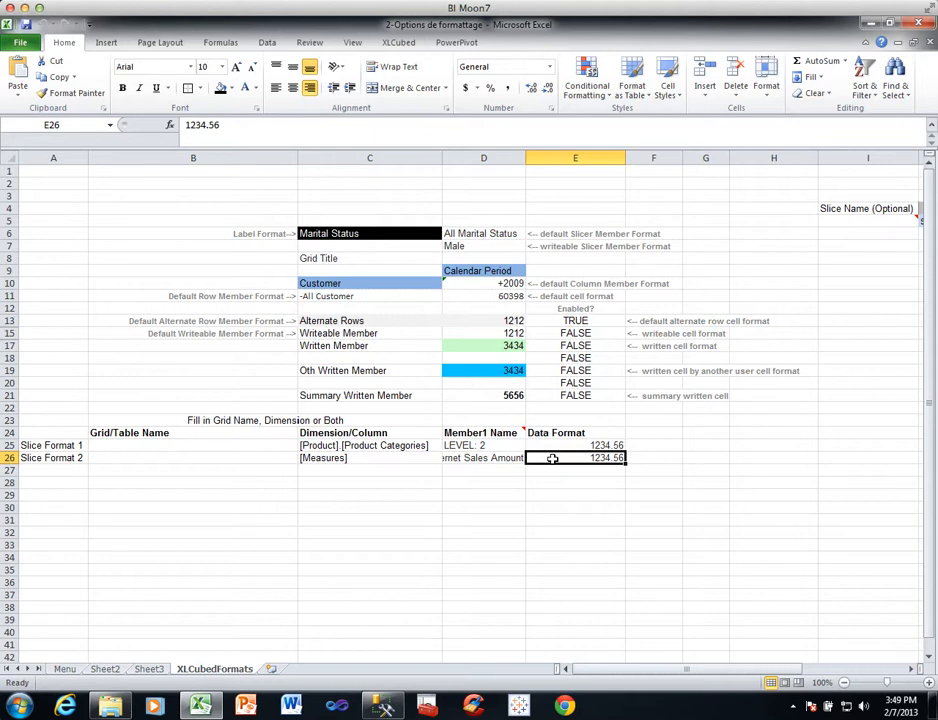
{"action": "left_click", "coordinate": [603, 92]}
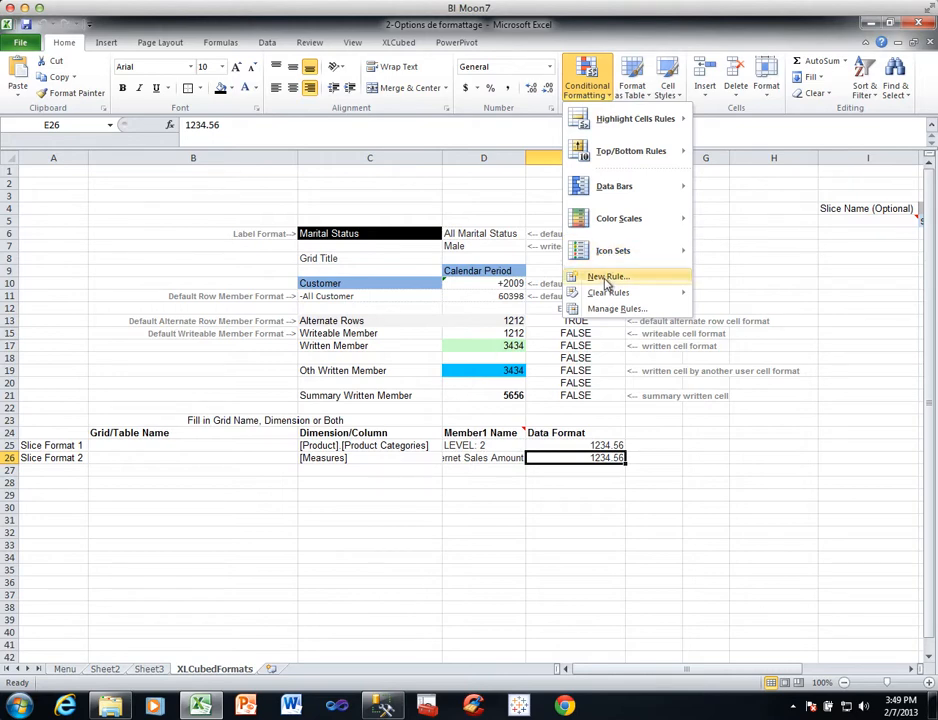
{"action": "left_click", "coordinate": [605, 278]}
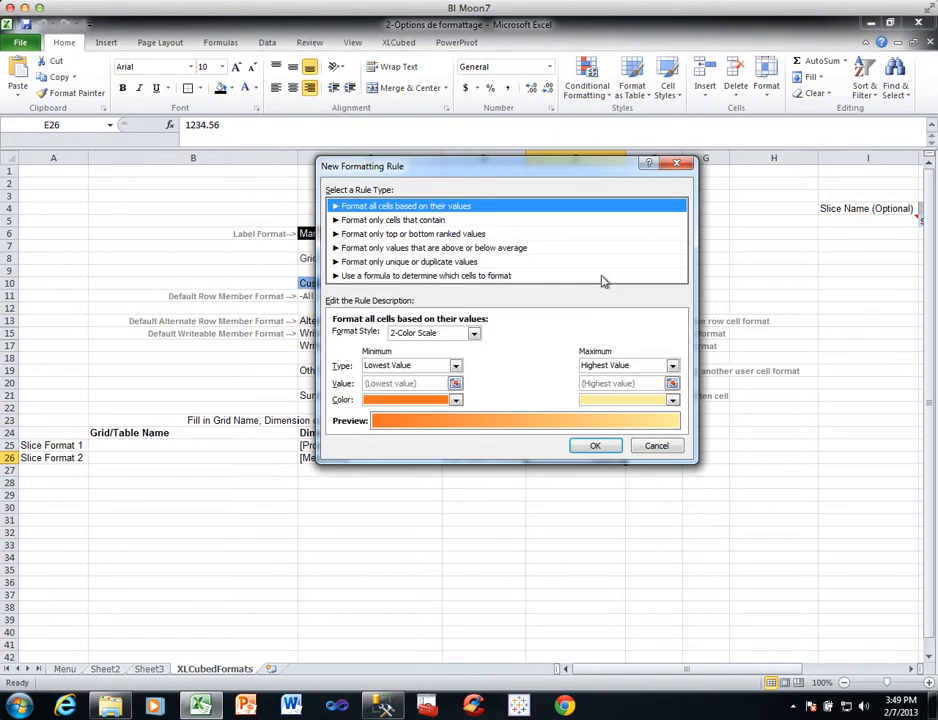
{"action": "left_click", "coordinate": [457, 220]}
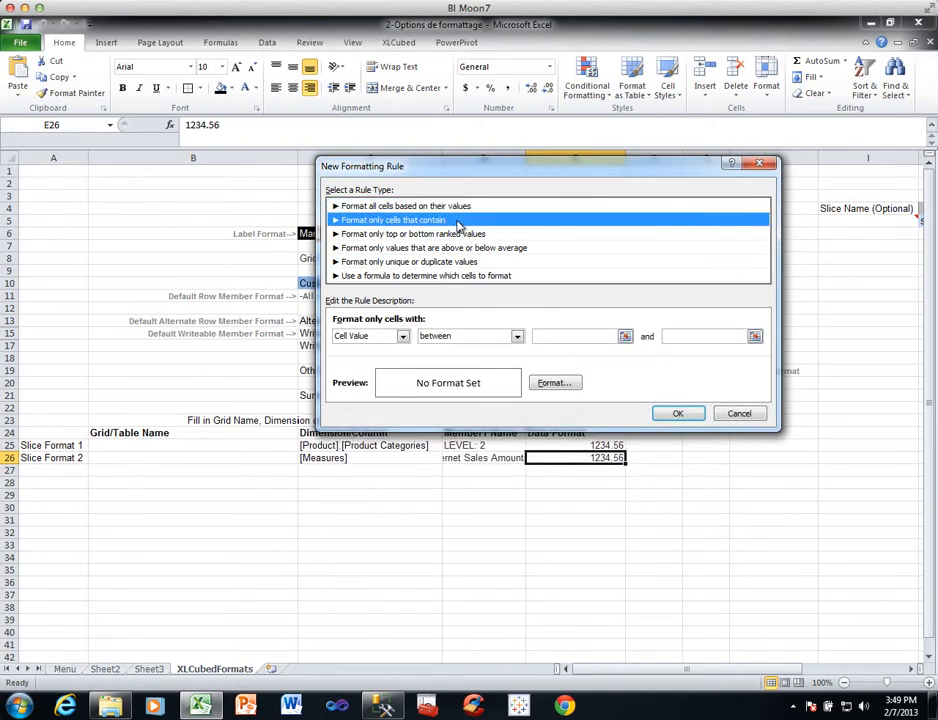
{"action": "left_click", "coordinate": [449, 340]}
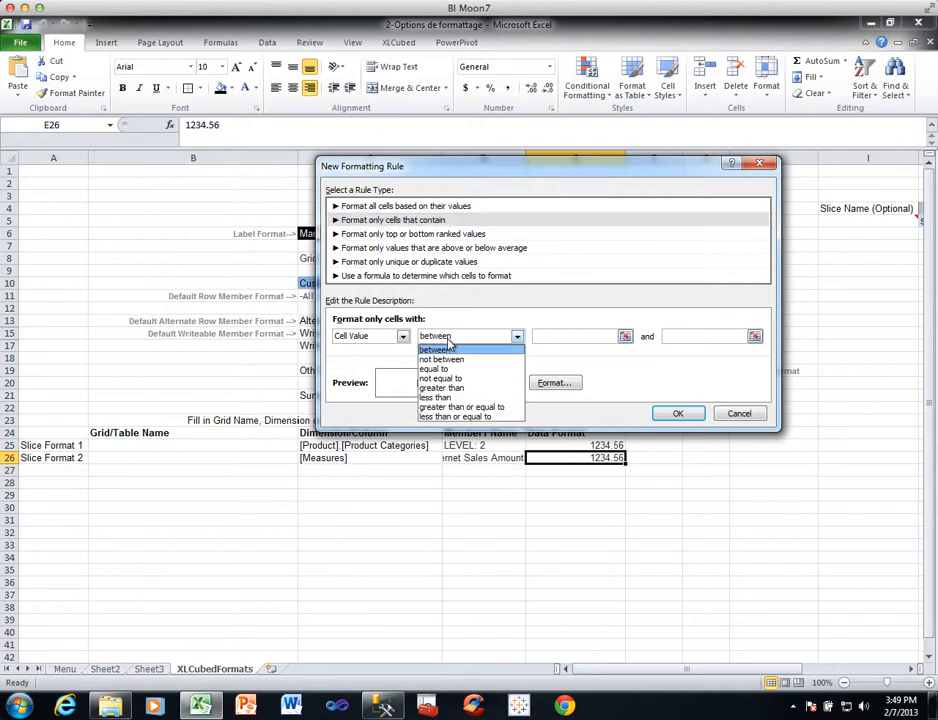
{"action": "left_click", "coordinate": [446, 389]}
{"action": "left_click", "coordinate": [572, 335]}
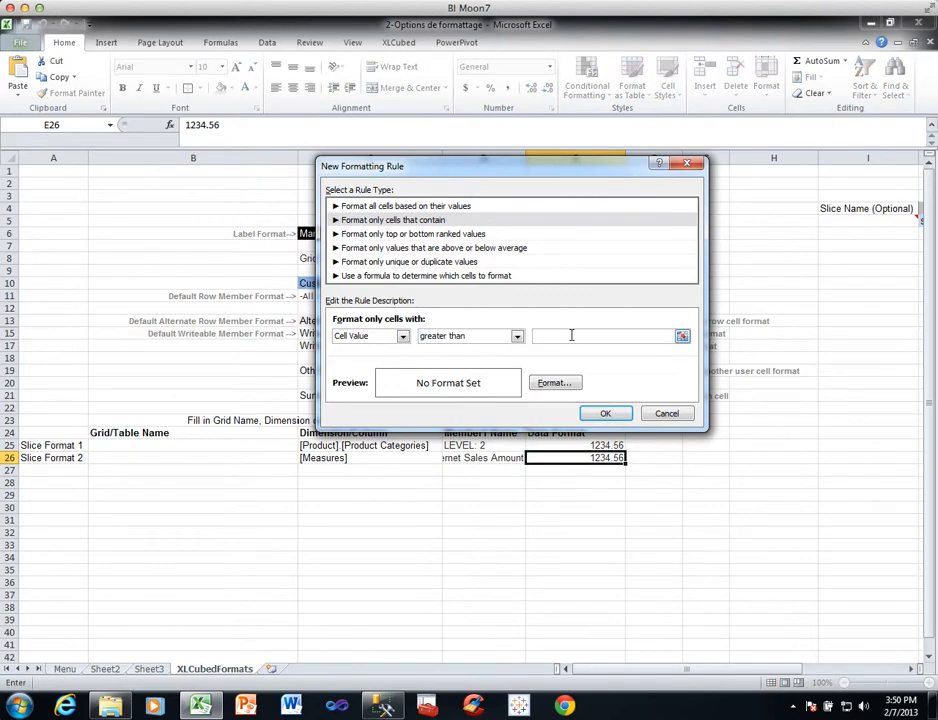
{"action": "type", "text": "50000"}
- Give the greater-than-50000 rule a light green fill and apply it to cell E26
{"action": "left_click", "coordinate": [554, 383]}
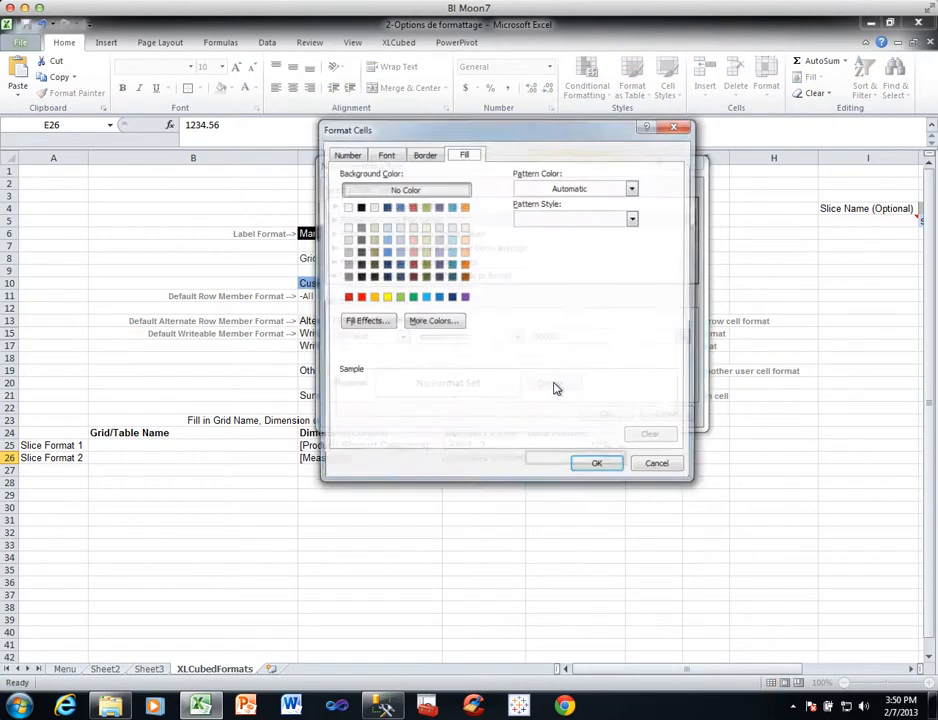
{"action": "left_click", "coordinate": [399, 298]}
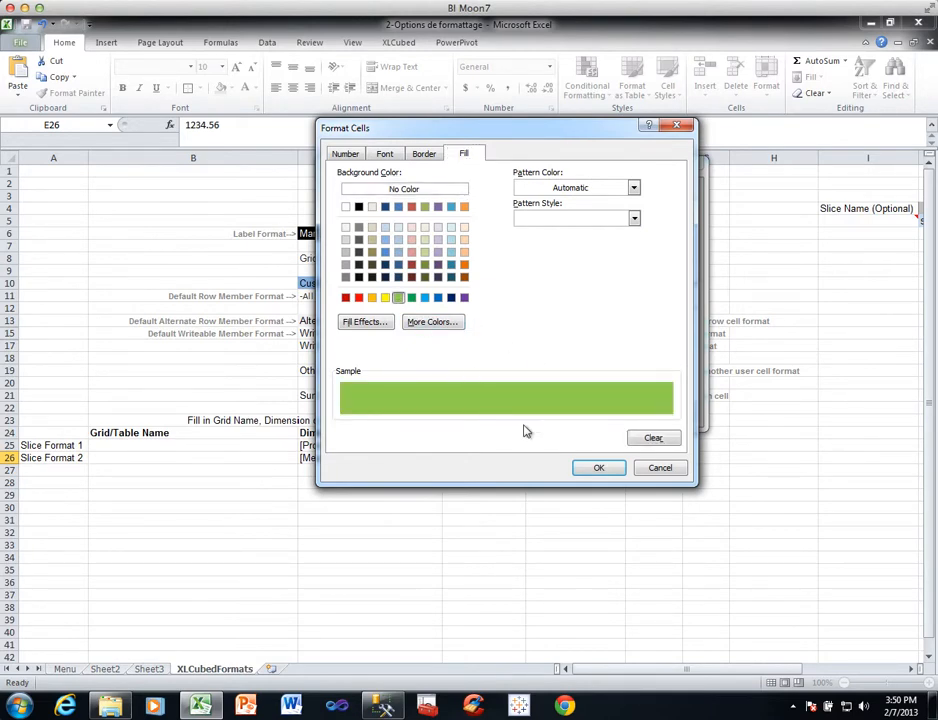
{"action": "left_click", "coordinate": [580, 468]}
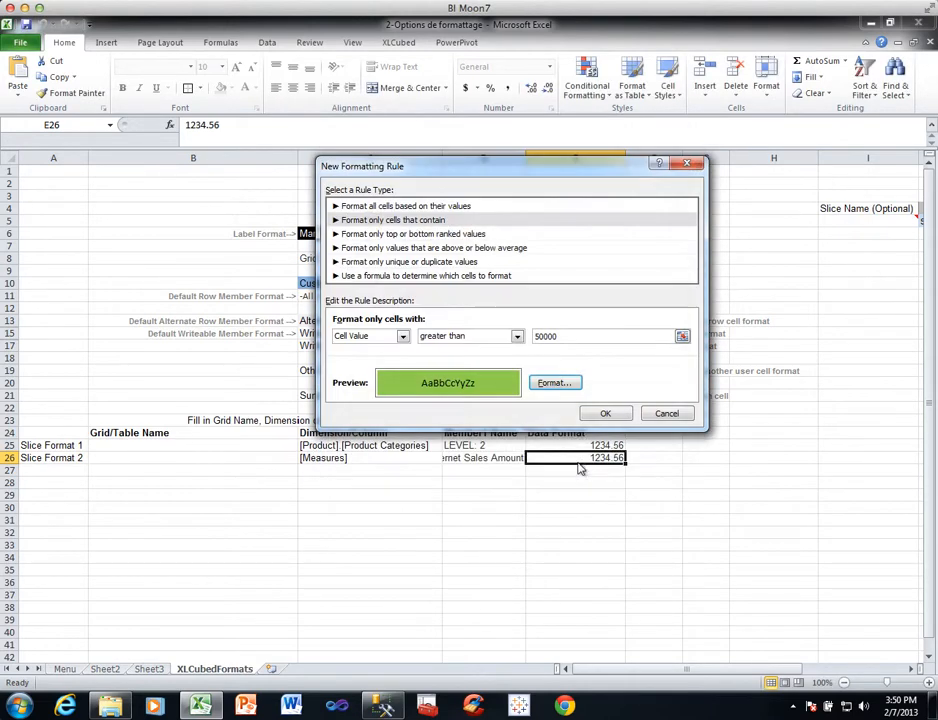
{"action": "left_click", "coordinate": [605, 413]}
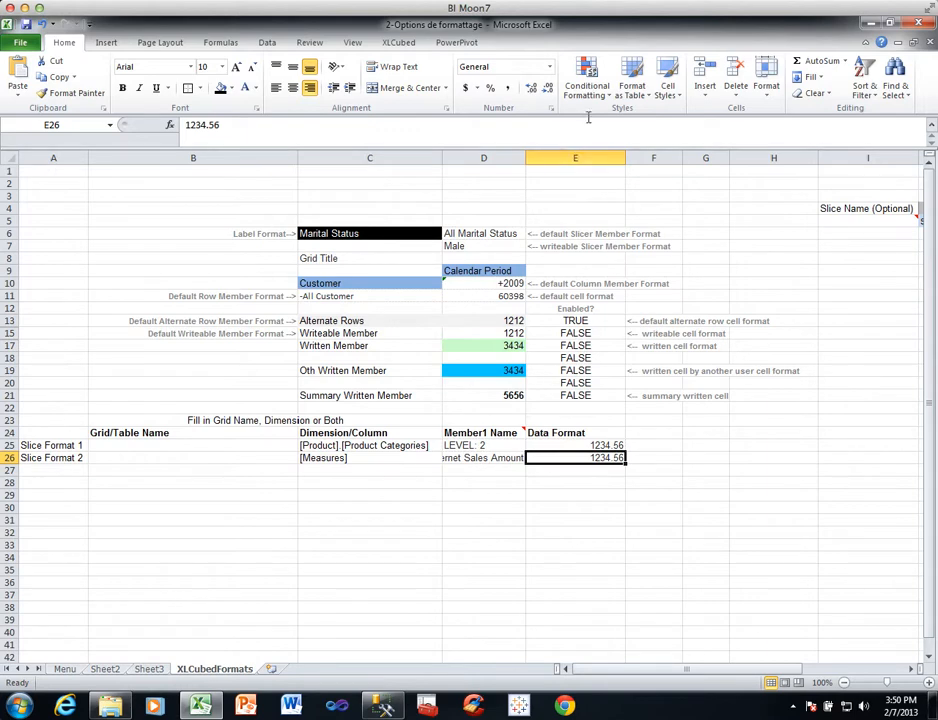
- Add a second conditional formatting rule to cell E26 that fills values less than 50000 with red
{"action": "left_click", "coordinate": [587, 82]}
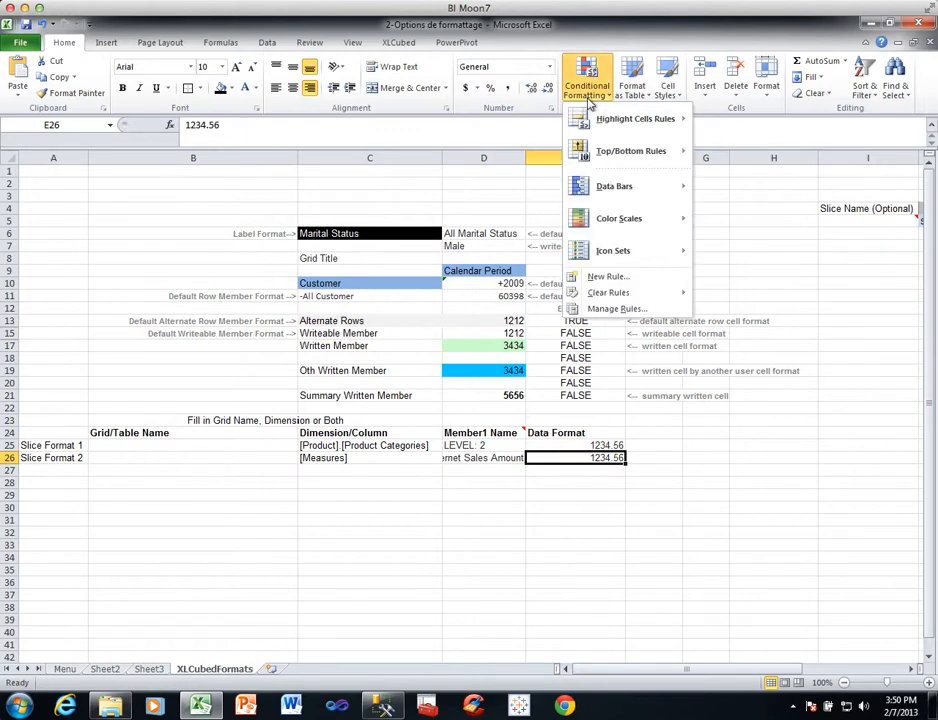
{"action": "left_click", "coordinate": [606, 276]}
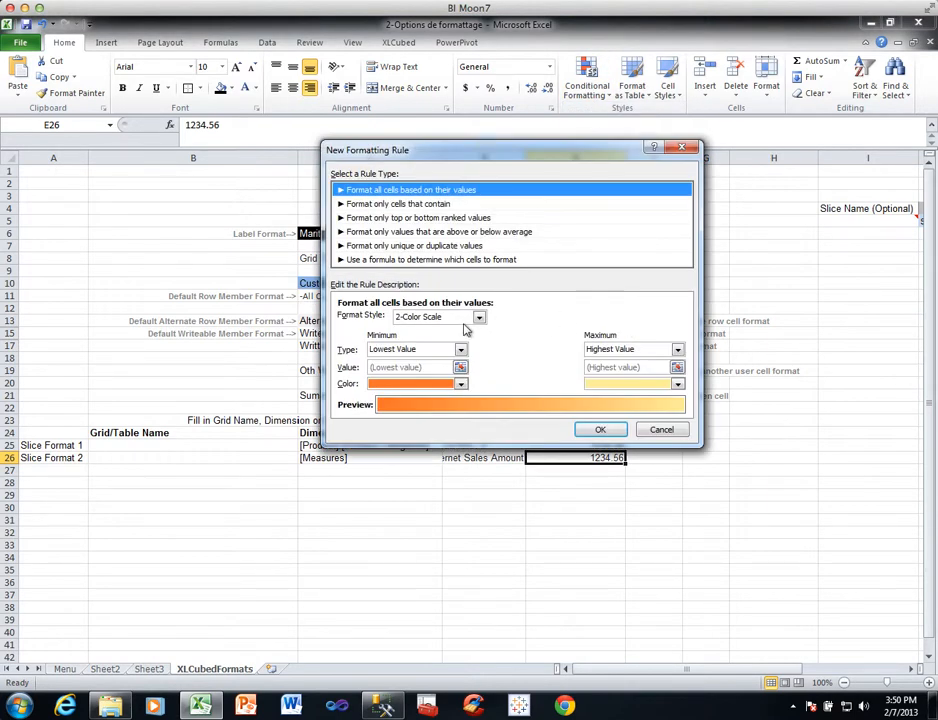
{"action": "left_click", "coordinate": [398, 204]}
{"action": "left_click", "coordinate": [430, 320]}
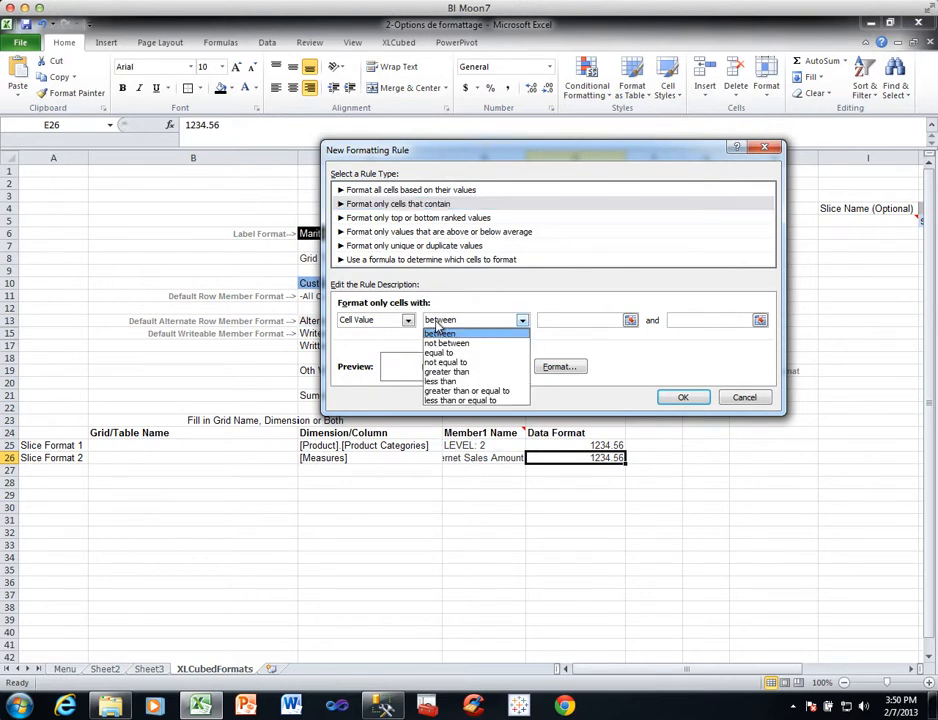
{"action": "left_click", "coordinate": [440, 382]}
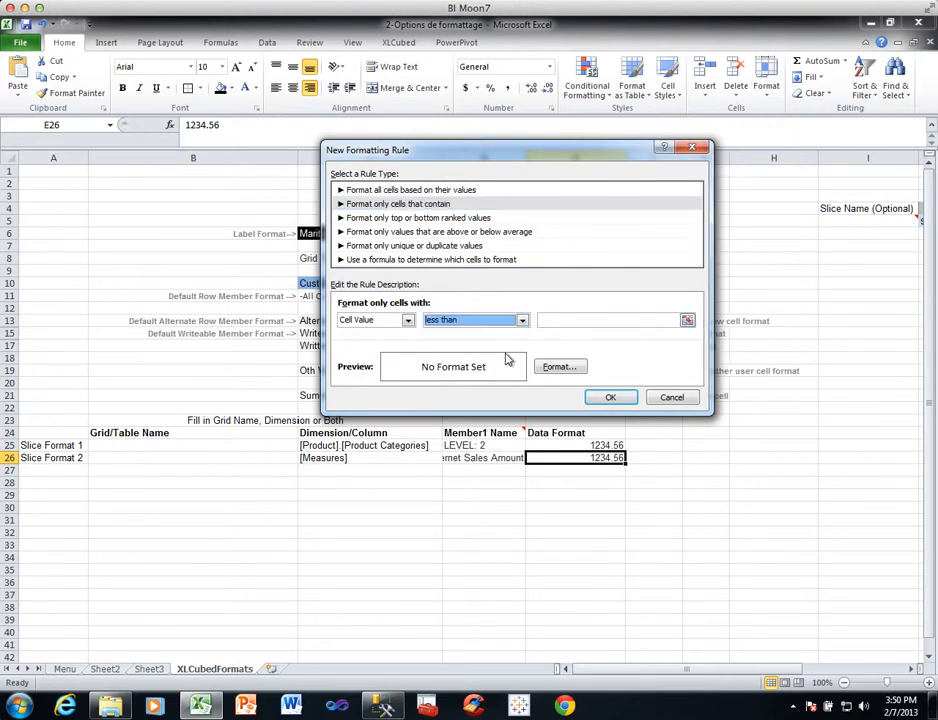
{"action": "left_click", "coordinate": [565, 318]}
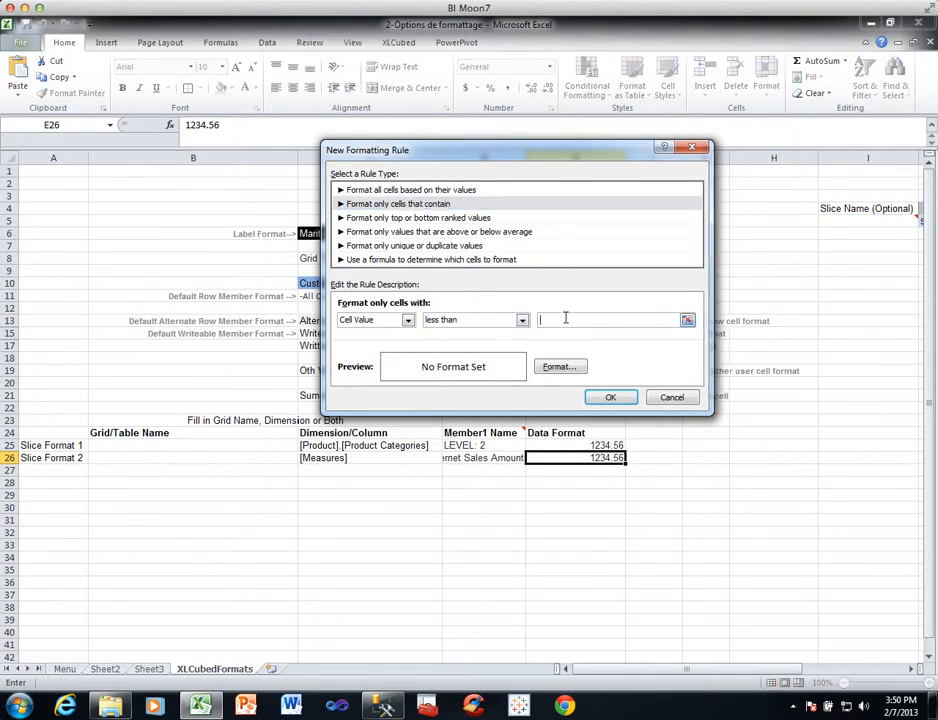
{"action": "type", "text": "50000"}
{"action": "left_click", "coordinate": [557, 367]}
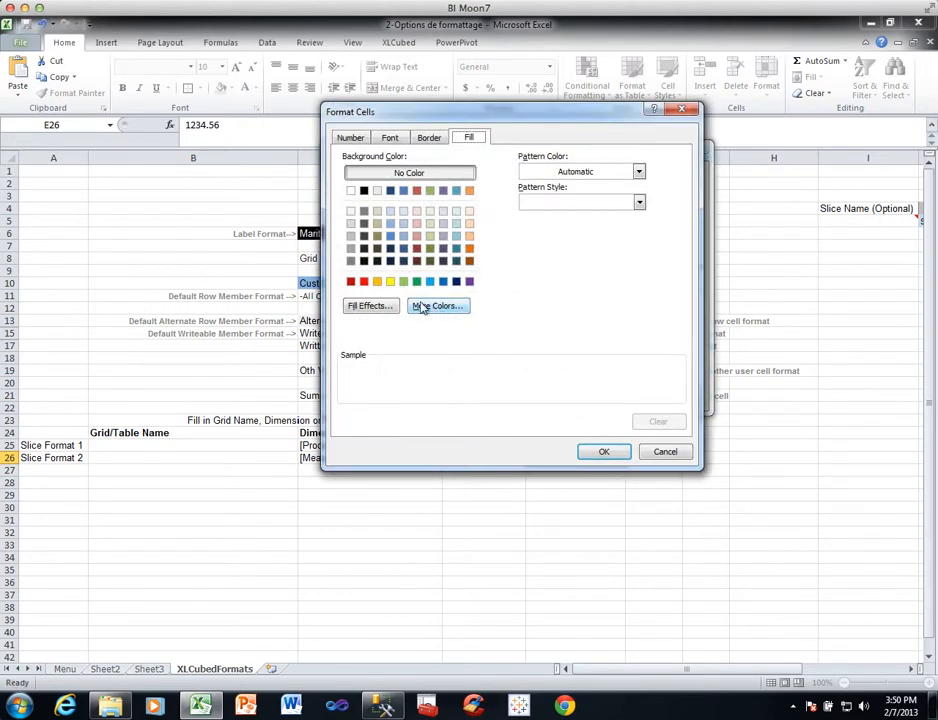
{"action": "left_click", "coordinate": [363, 283]}
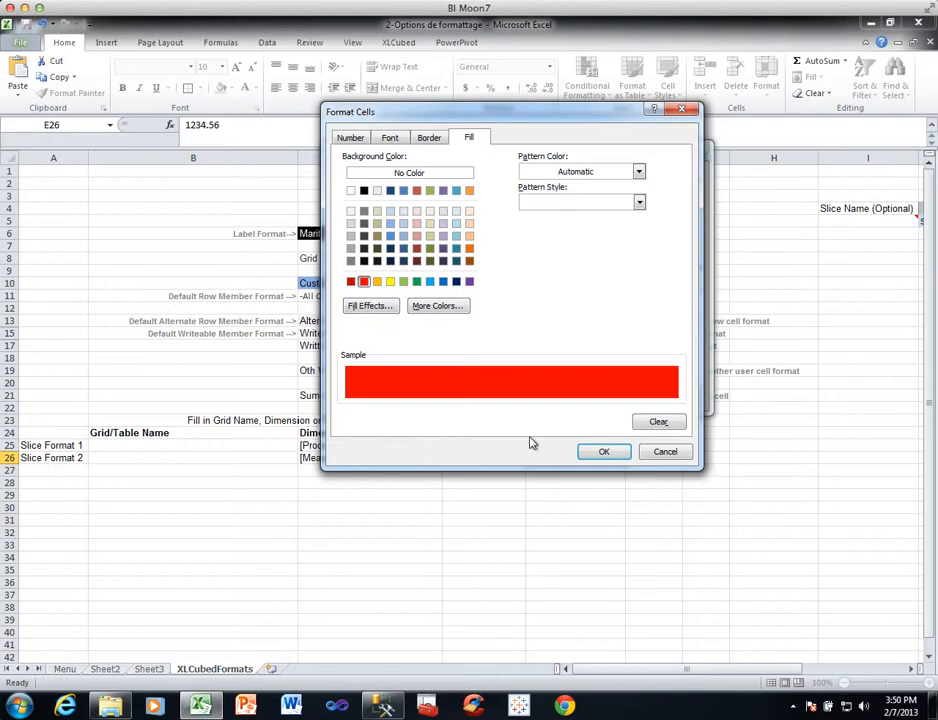
{"action": "left_click", "coordinate": [588, 452]}
{"action": "left_click", "coordinate": [606, 397]}
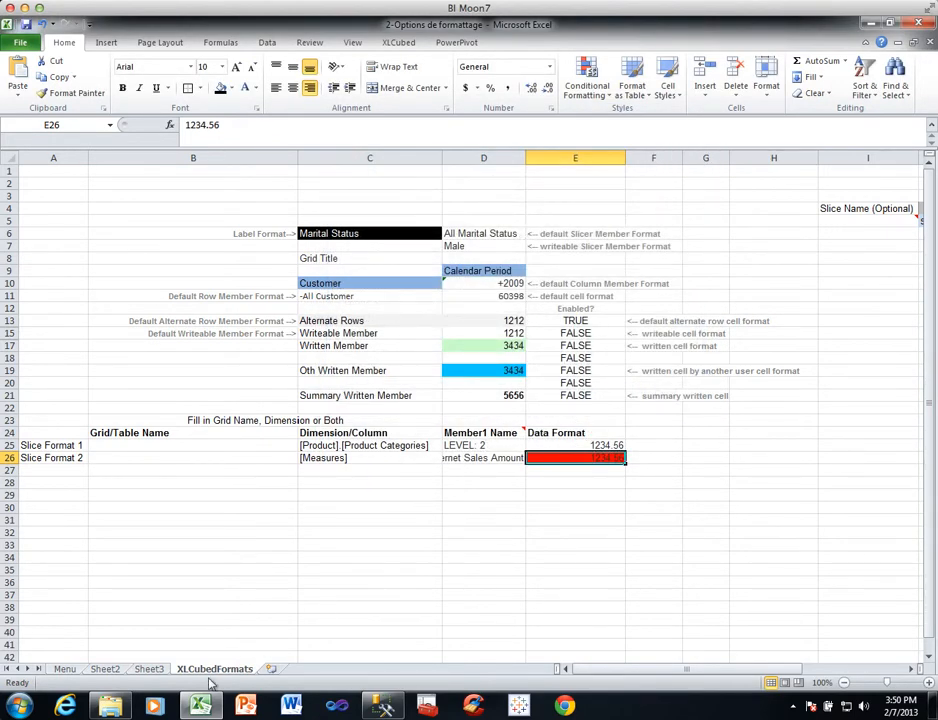
- Refresh the product categories grid on Sheet2 to apply the conditional formats to Internet Sales Amount
{"action": "left_click", "coordinate": [105, 669]}
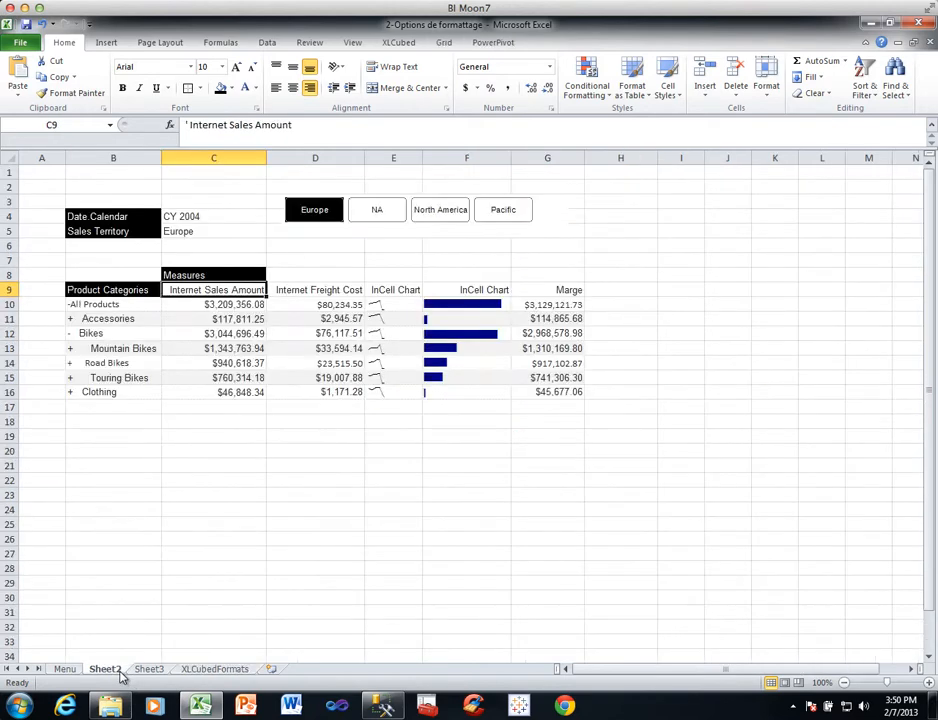
{"action": "left_click", "coordinate": [249, 334]}
{"action": "left_click", "coordinate": [441, 43]}
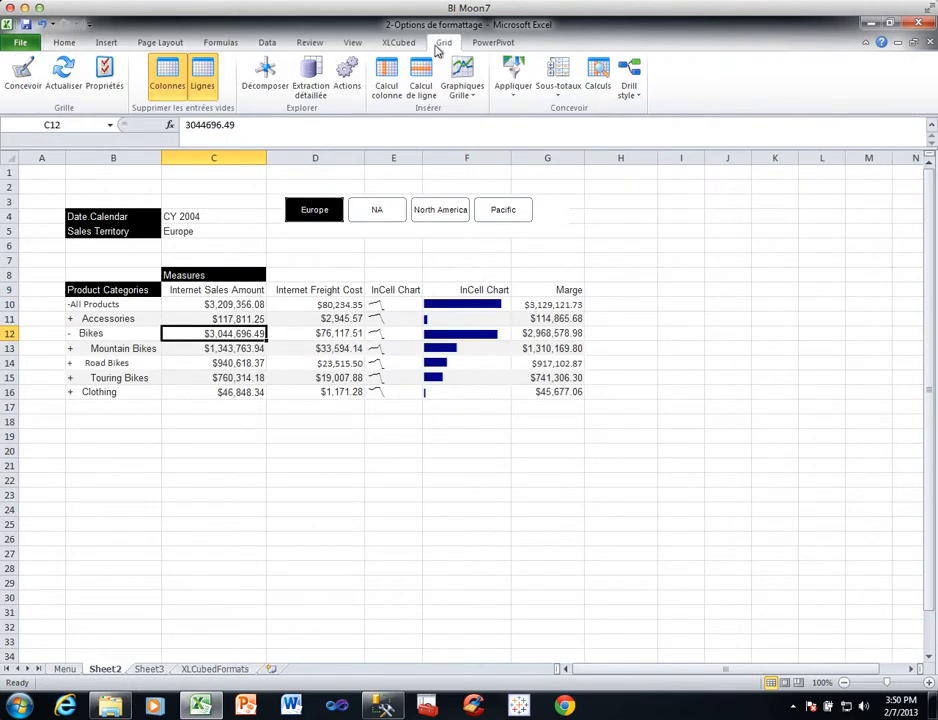
{"action": "left_click", "coordinate": [60, 84]}
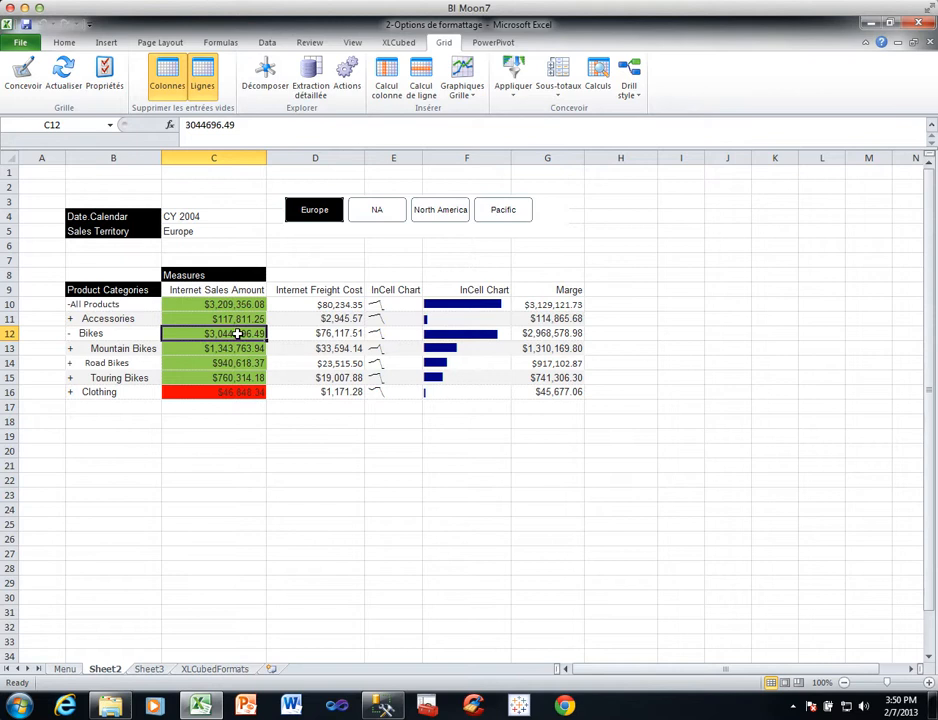
- Expand Mountain Bikes to check the conditional formatting on its products, and collapse it again
{"action": "left_click", "coordinate": [70, 347]}
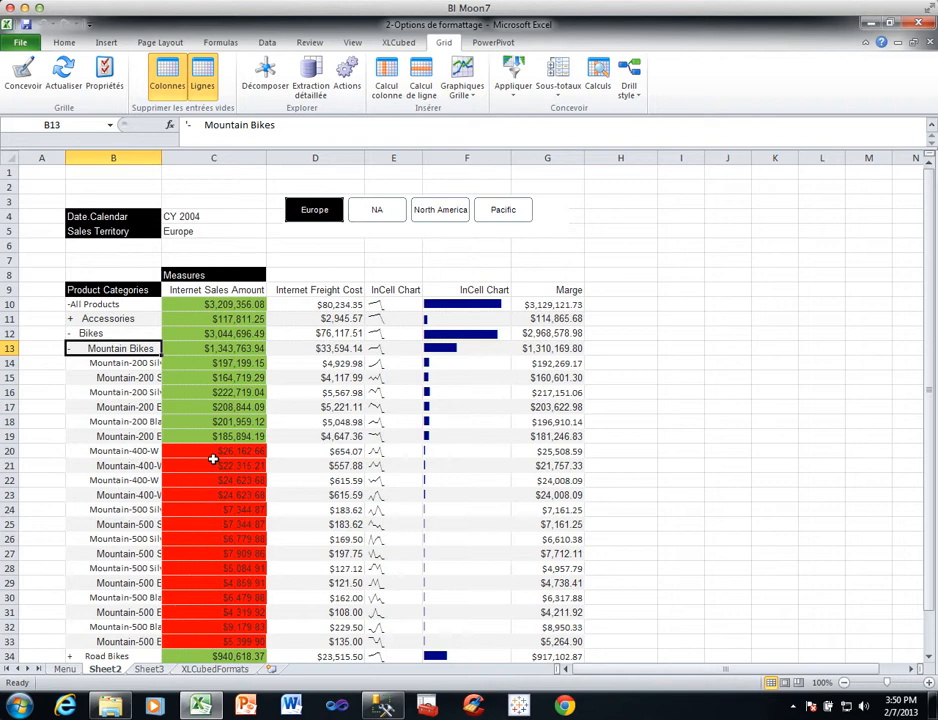
{"action": "left_click", "coordinate": [65, 349]}
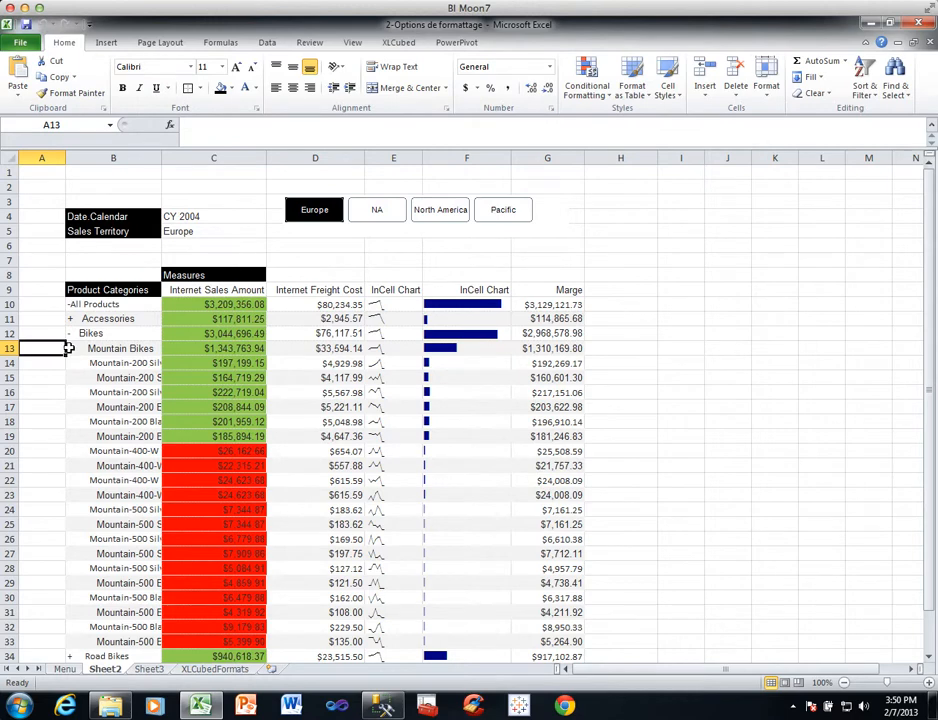
{"action": "left_click", "coordinate": [70, 349]}
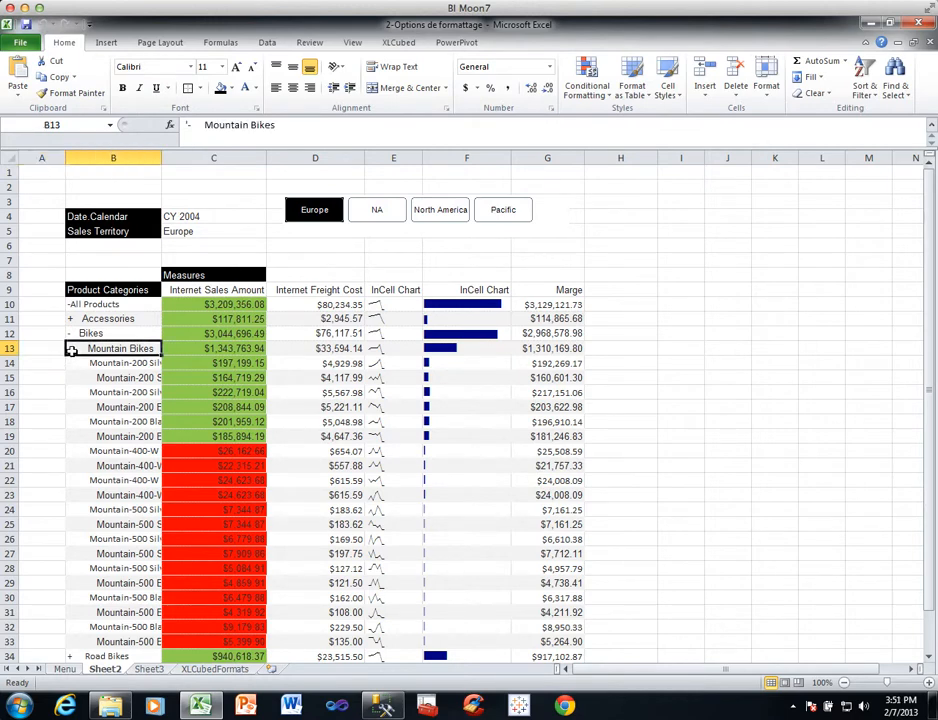
{"action": "left_click", "coordinate": [172, 364]}
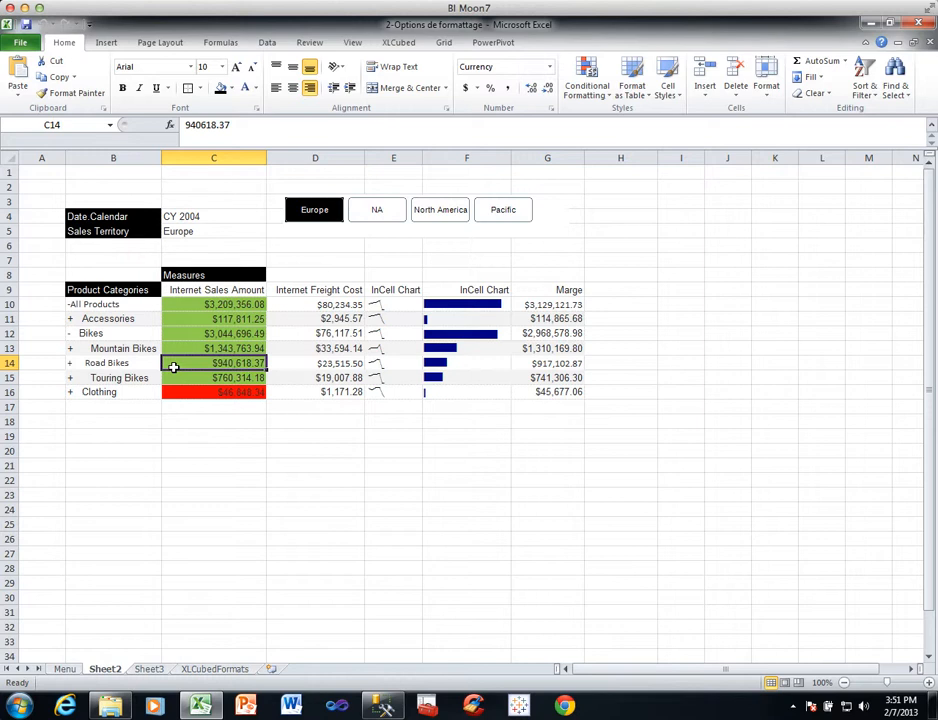
- Collapse the Bikes category in the product categories grid
{"action": "left_click", "coordinate": [69, 332]}
{"action": "left_click", "coordinate": [63, 333]}
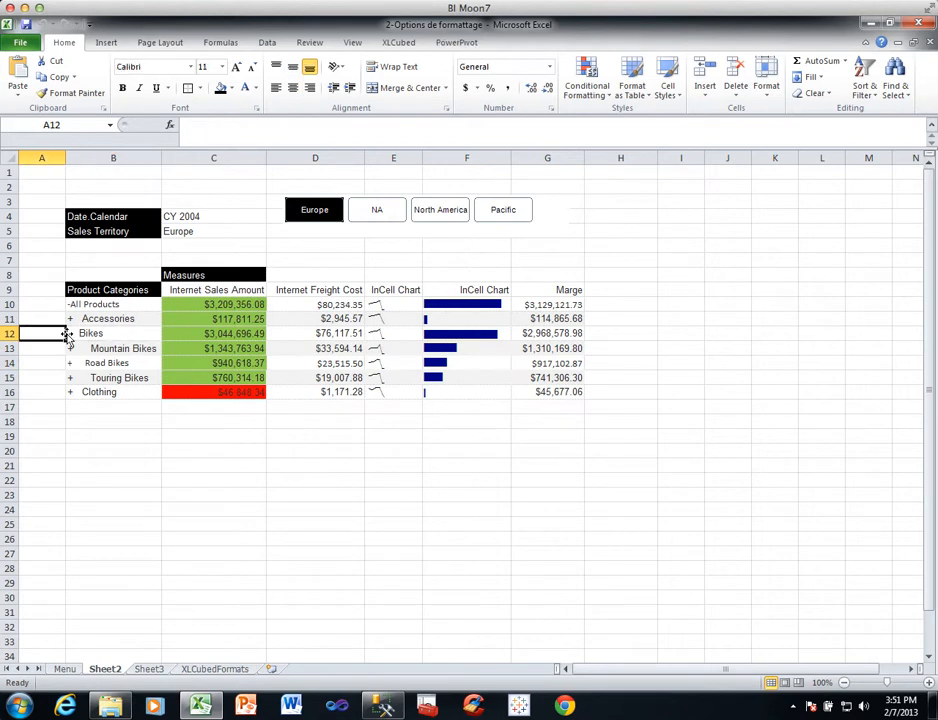
{"action": "left_click", "coordinate": [69, 333]}
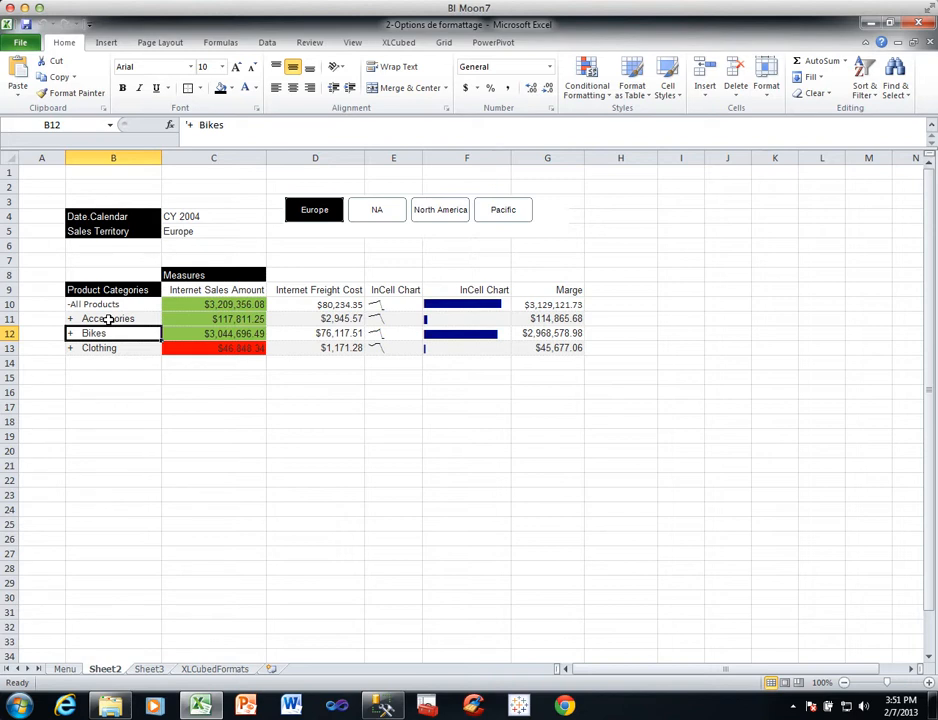
- Format the level of the Accessories member in the product categories grid with a light blue fill
{"action": "left_click", "coordinate": [109, 319]}
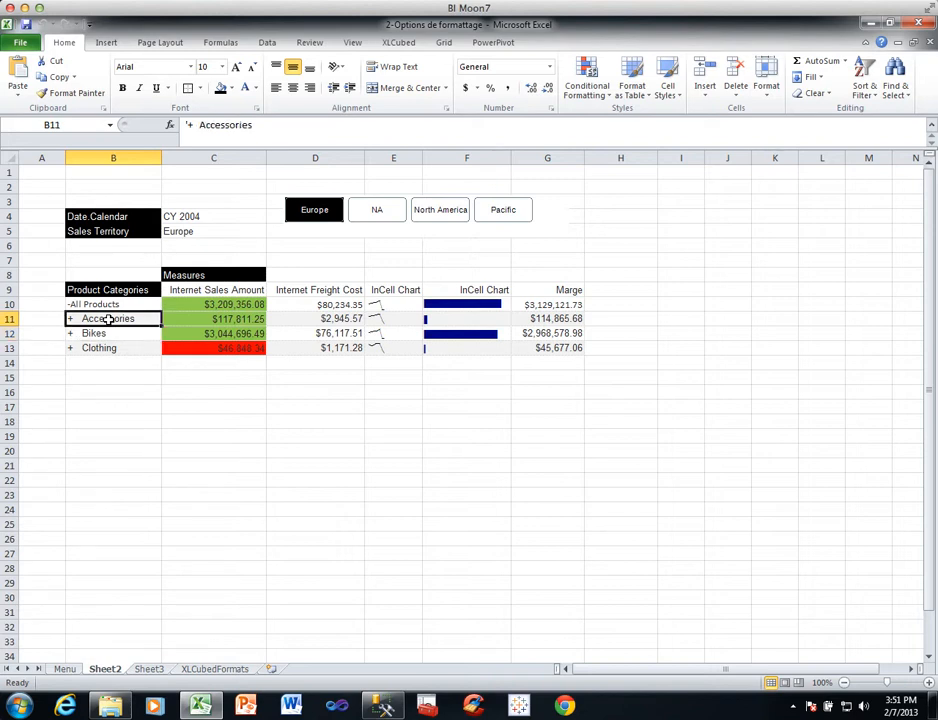
{"action": "right_click", "coordinate": [109, 319]}
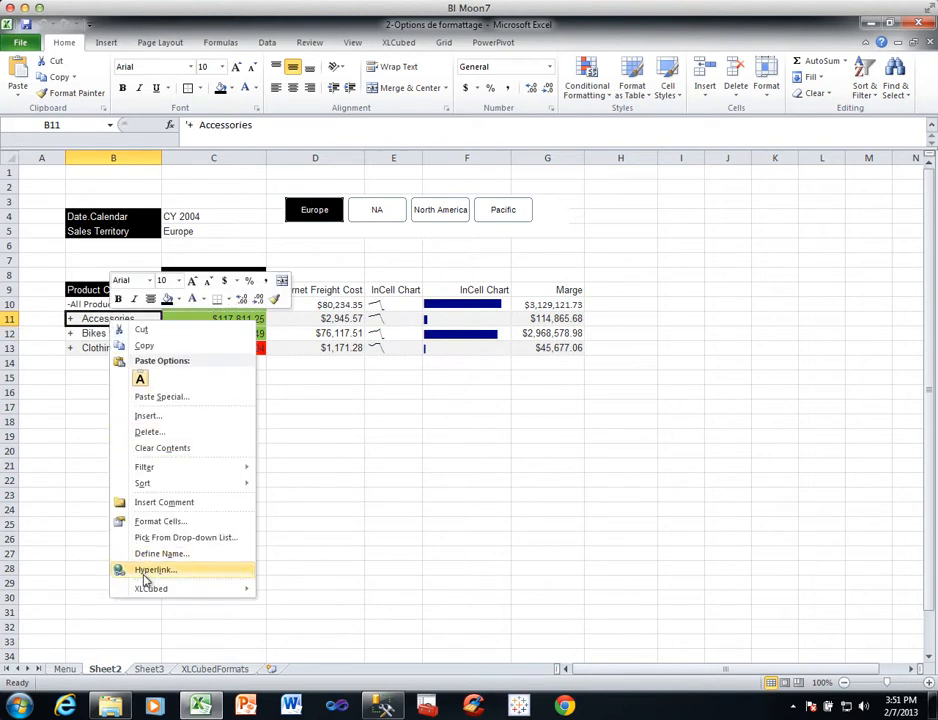
{"action": "mouse_move", "coordinate": [152, 588]}
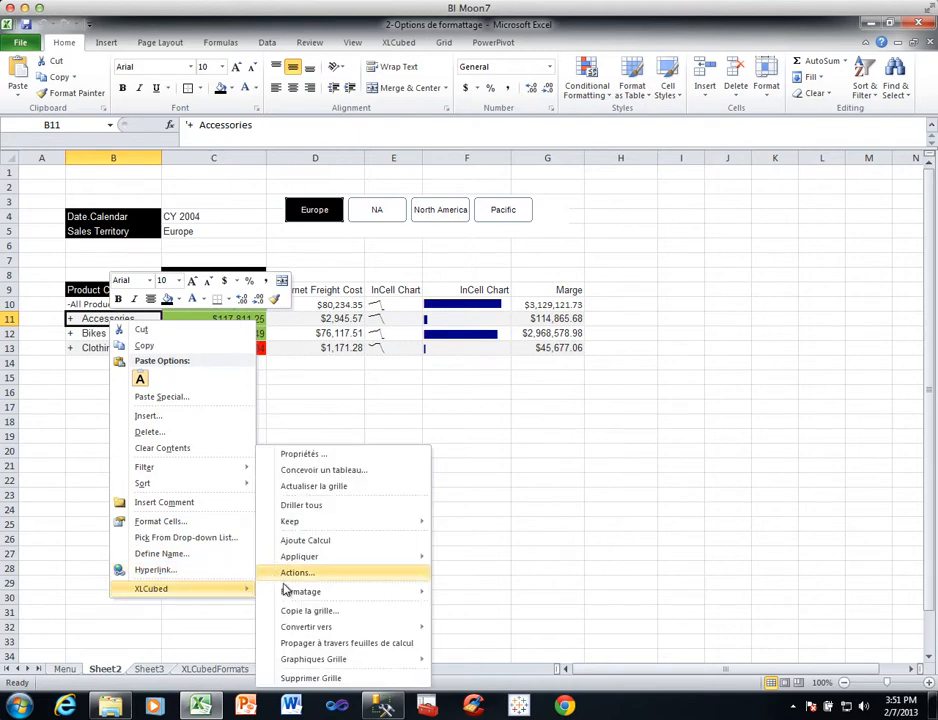
{"action": "mouse_move", "coordinate": [290, 594]}
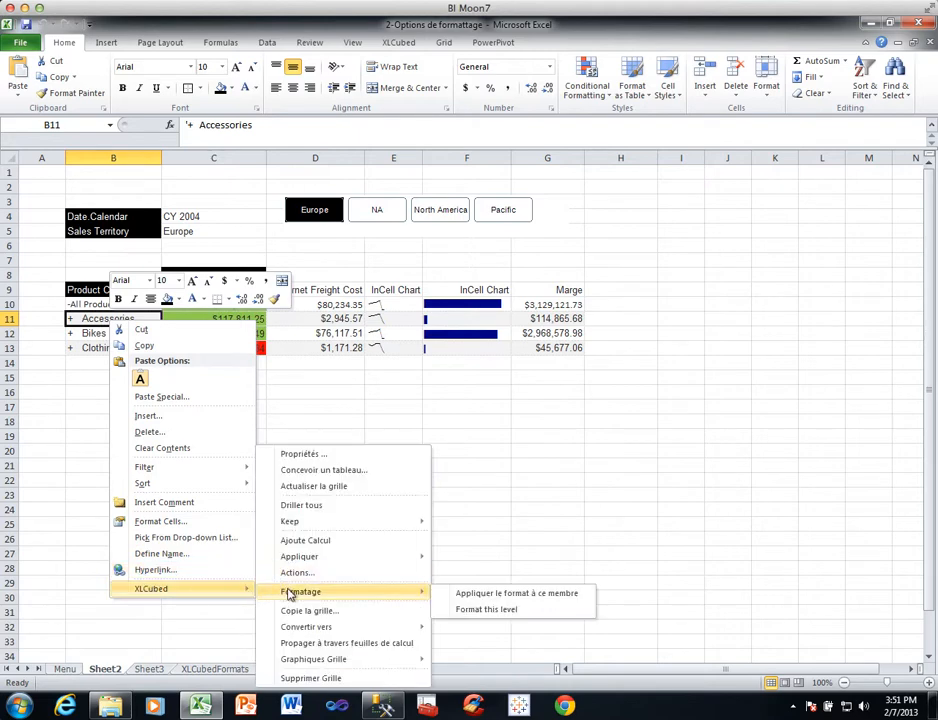
{"action": "left_click", "coordinate": [479, 612]}
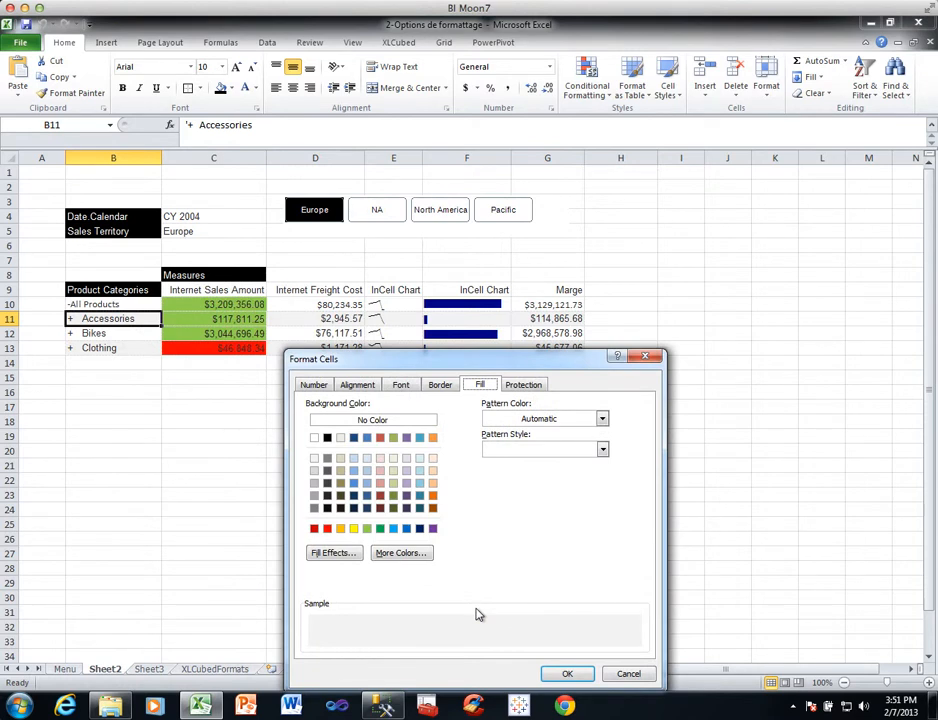
{"action": "left_click", "coordinate": [394, 530]}
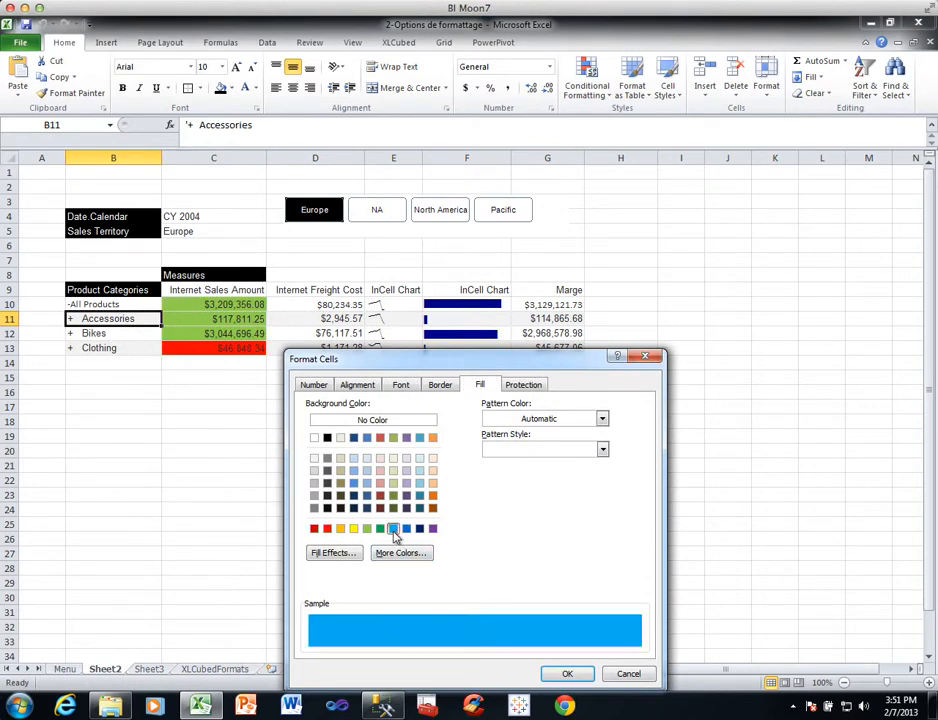
{"action": "left_click", "coordinate": [565, 675]}
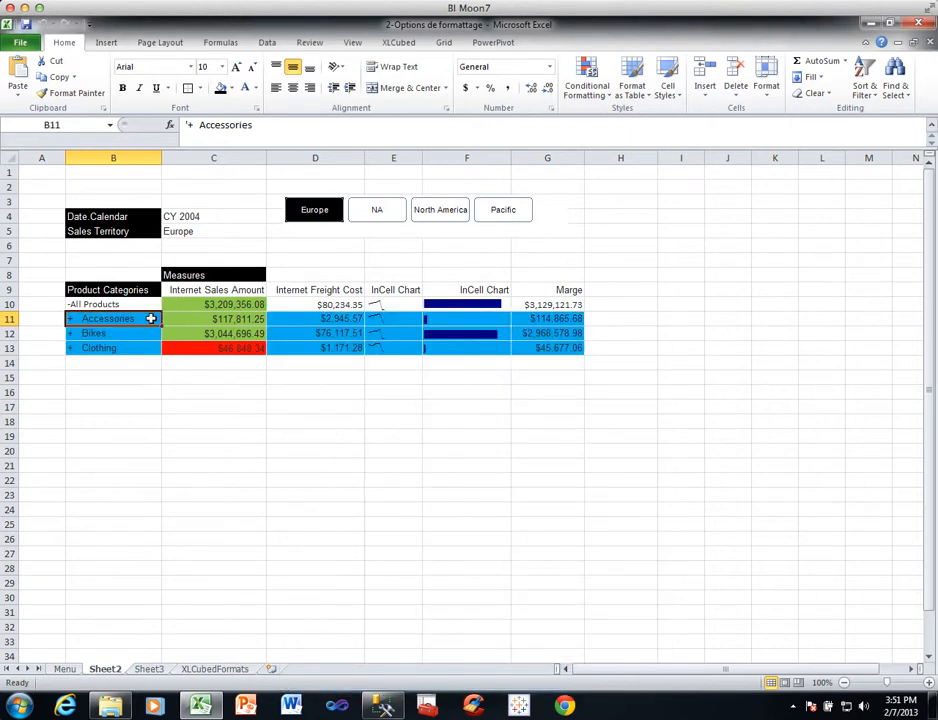
- Expand the Accessories and Bikes categories to check how the level formatting affects their subcategories
{"action": "left_click", "coordinate": [71, 318]}
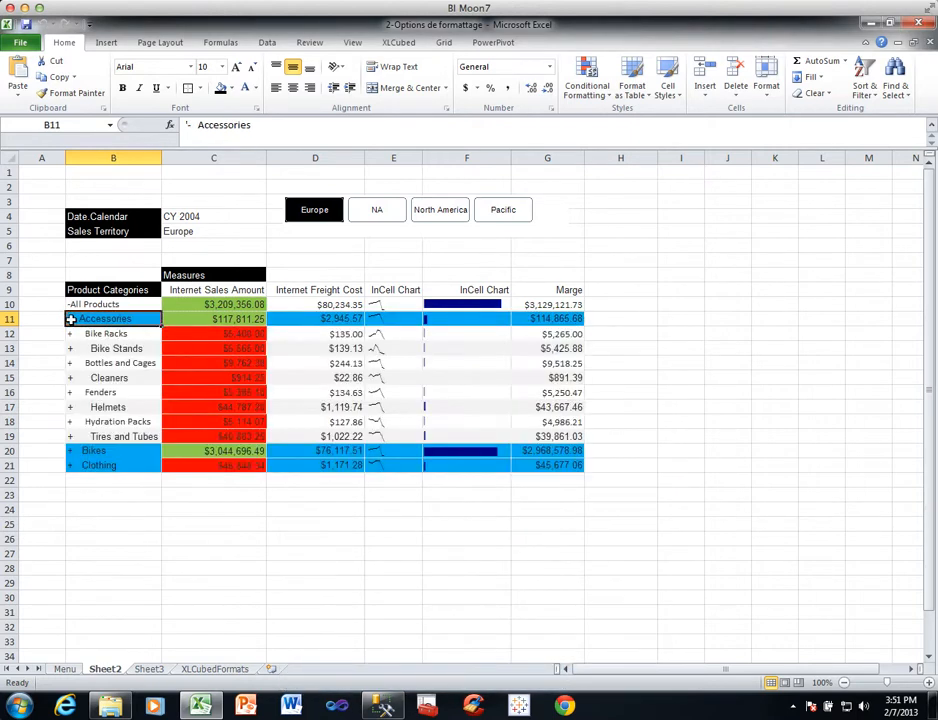
{"action": "left_click", "coordinate": [70, 450]}
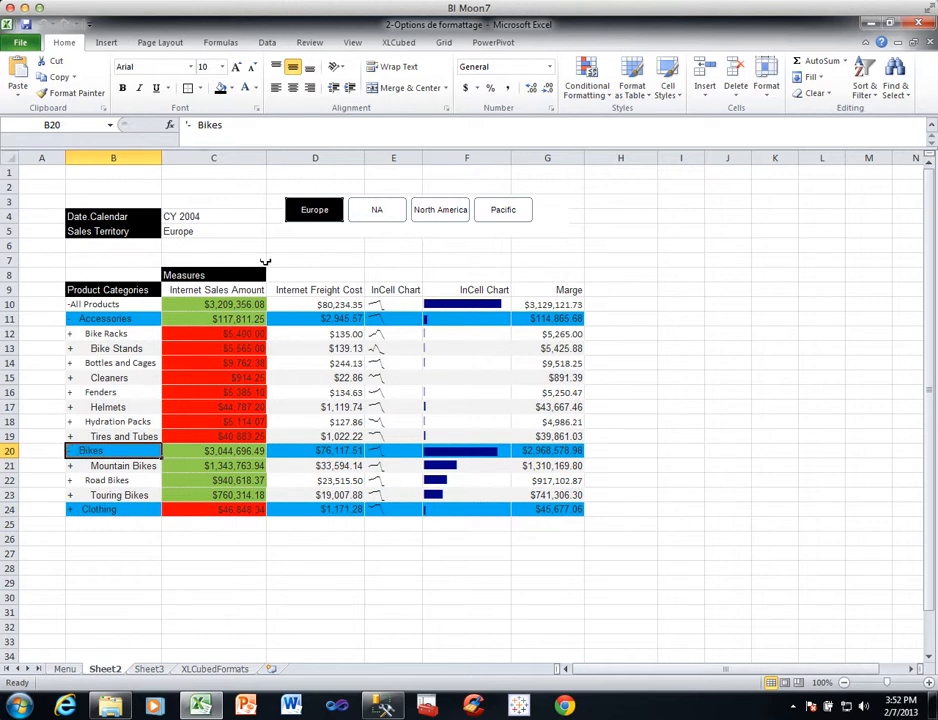
- Review the grid's behaviour properties, including how rows and columns are inserted or deleted when its size changes
{"action": "left_click", "coordinate": [445, 46]}
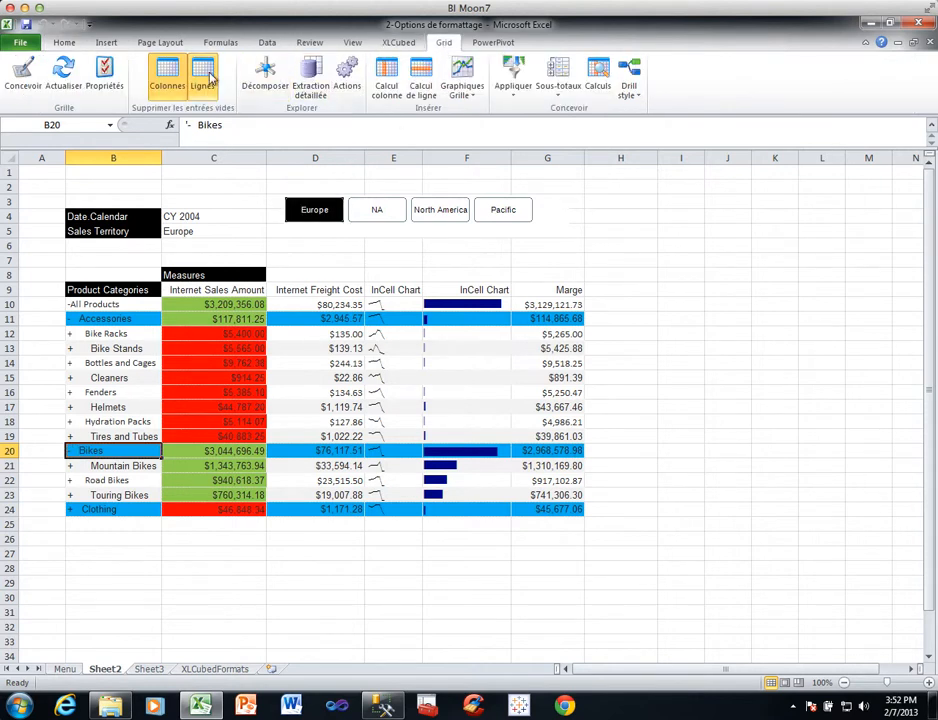
{"action": "left_click", "coordinate": [106, 75]}
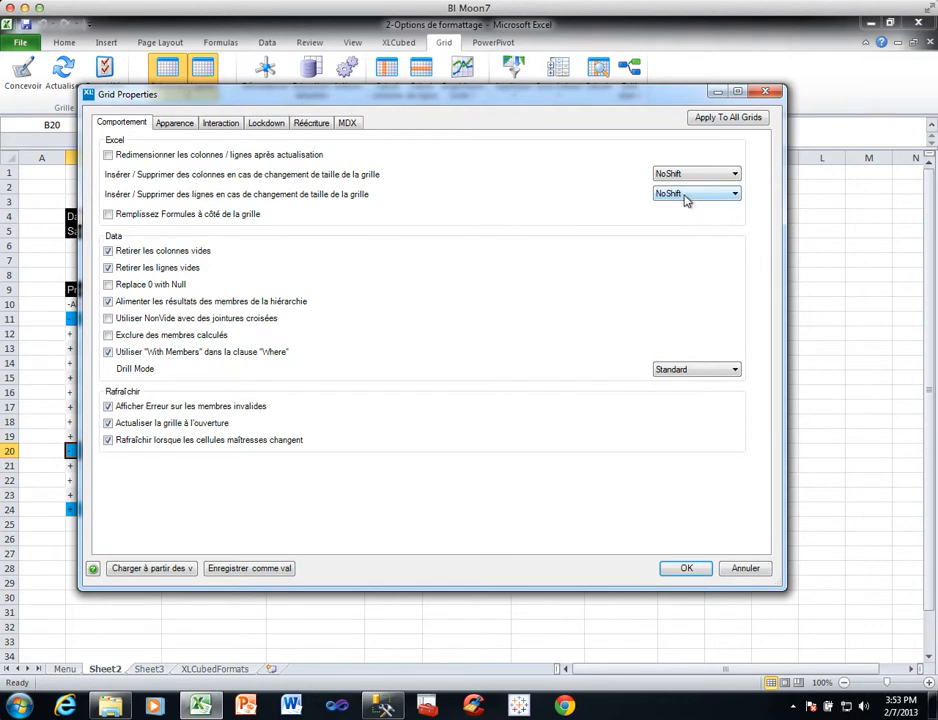
{"action": "left_click", "coordinate": [672, 572]}
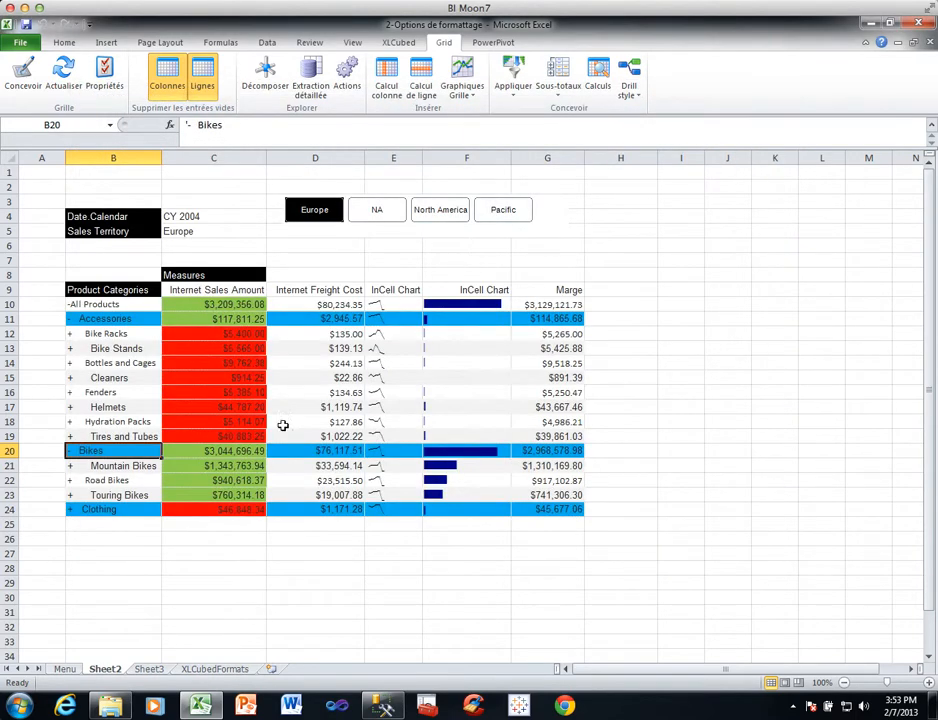
- Enter the text "Texte" in cell B27 below the product categories grid
{"action": "left_click", "coordinate": [119, 556]}
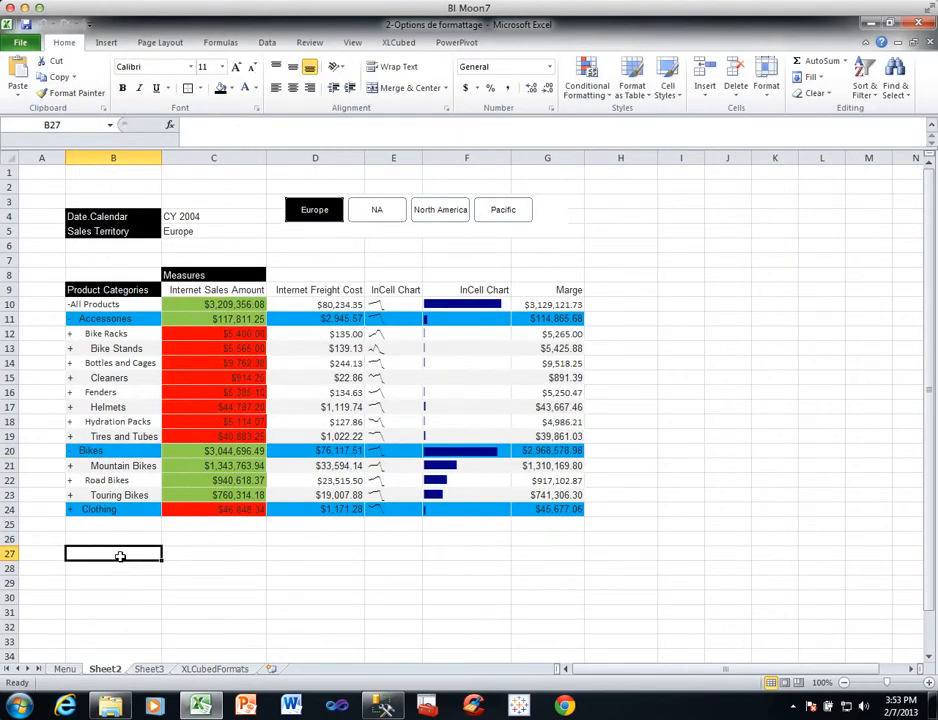
{"action": "type", "text": "Texte"}
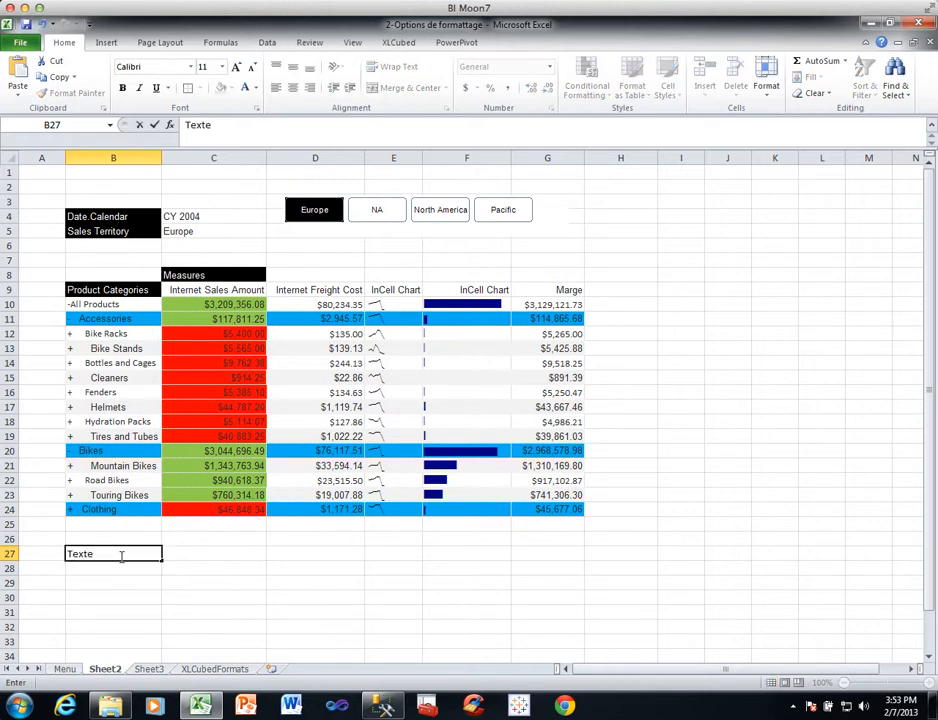
{"action": "key", "text": "Return"}
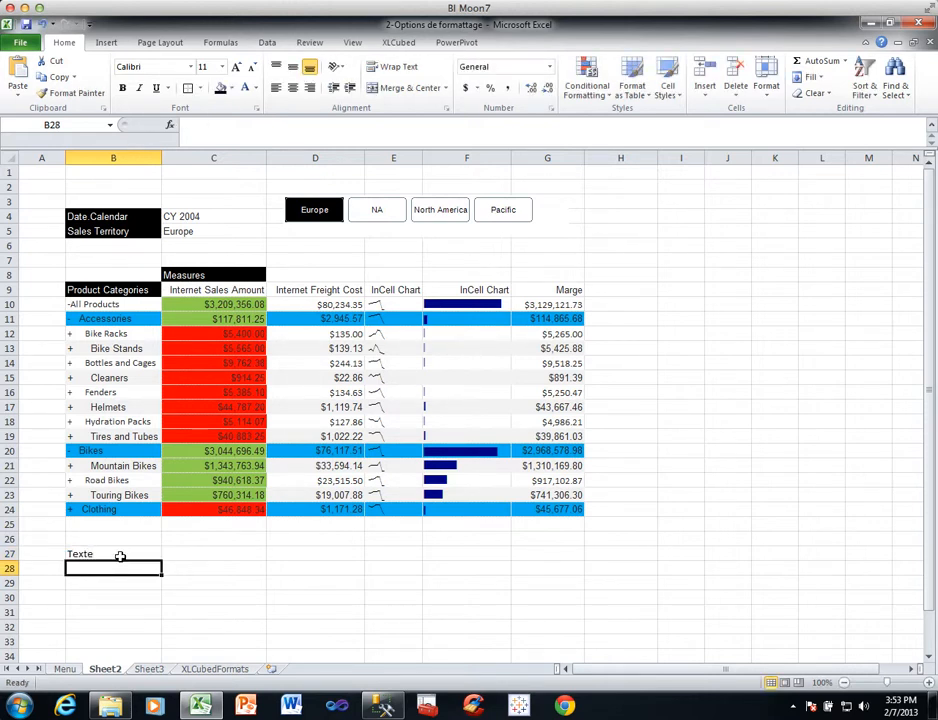
- Expand Mountain Bikes, accept overwriting the existing data below the grid, and collapse it again
{"action": "left_click", "coordinate": [71, 465]}
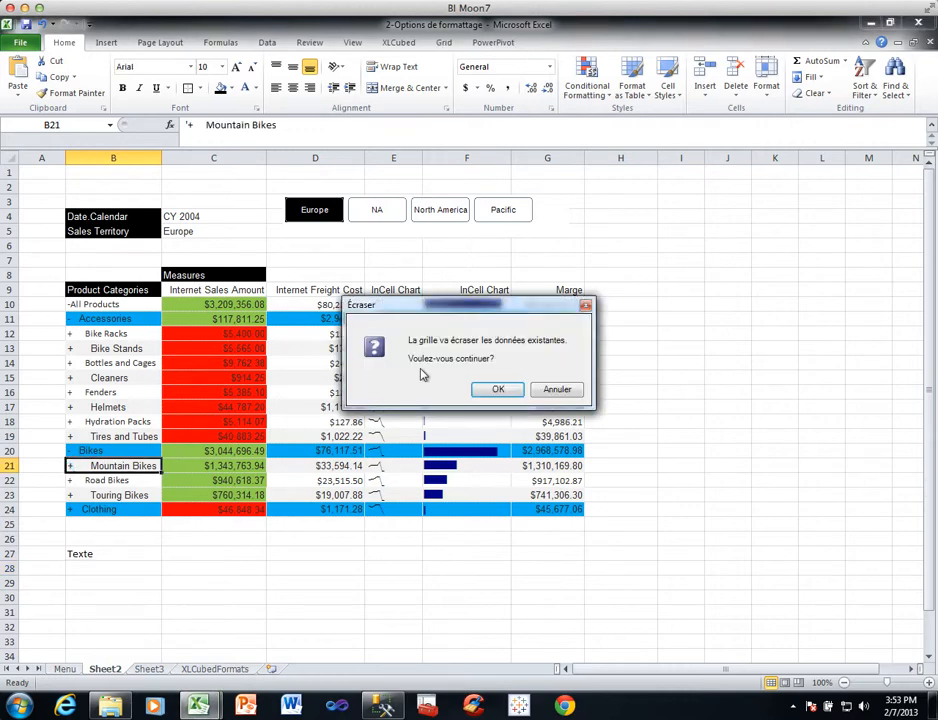
{"action": "left_click", "coordinate": [508, 390]}
{"action": "scroll", "coordinate": [298, 474], "scroll_direction": "down", "scroll_amount": 8}
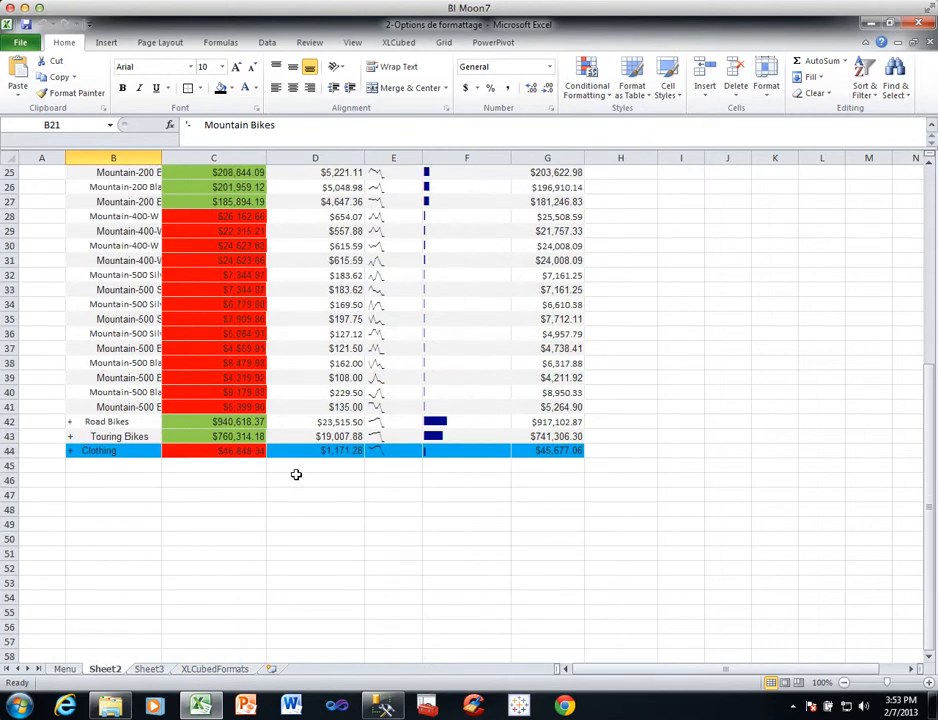
{"action": "scroll", "coordinate": [151, 482], "scroll_direction": "up", "scroll_amount": 8}
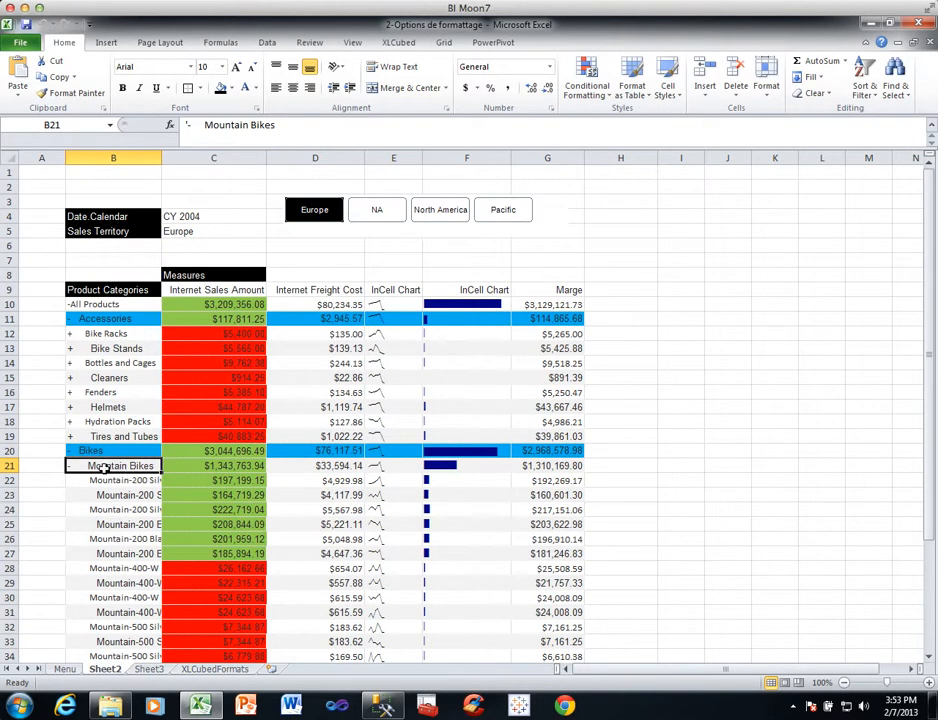
{"action": "left_click", "coordinate": [69, 466]}
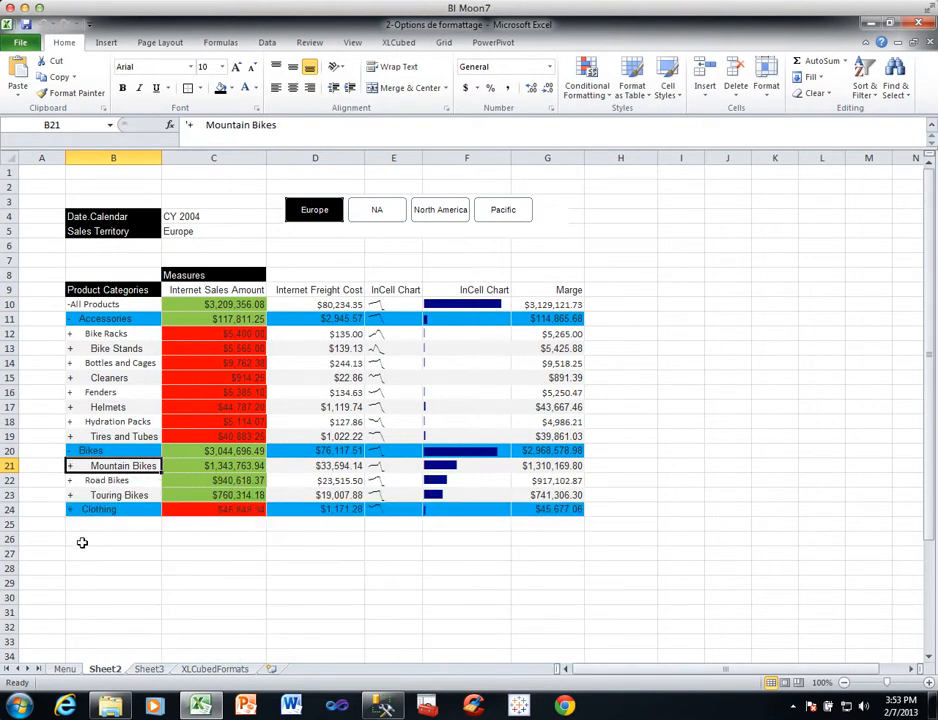
- Re-enter "Texte" in cell B27 below the collapsed grid
{"action": "left_click", "coordinate": [83, 551]}
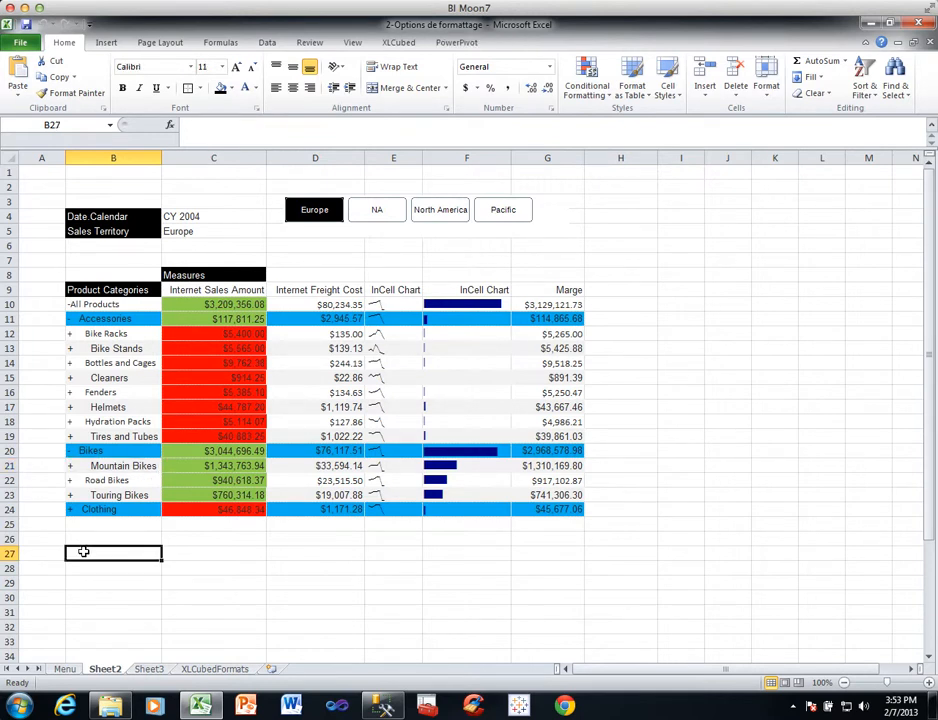
{"action": "type", "text": "Texte"}
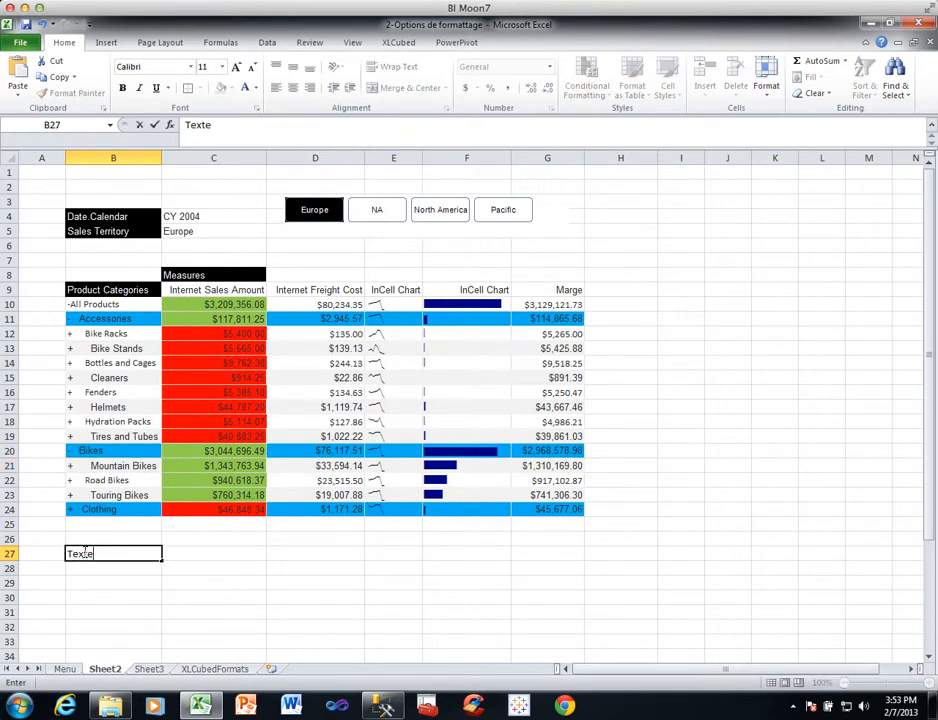
{"action": "key", "text": "Return"}
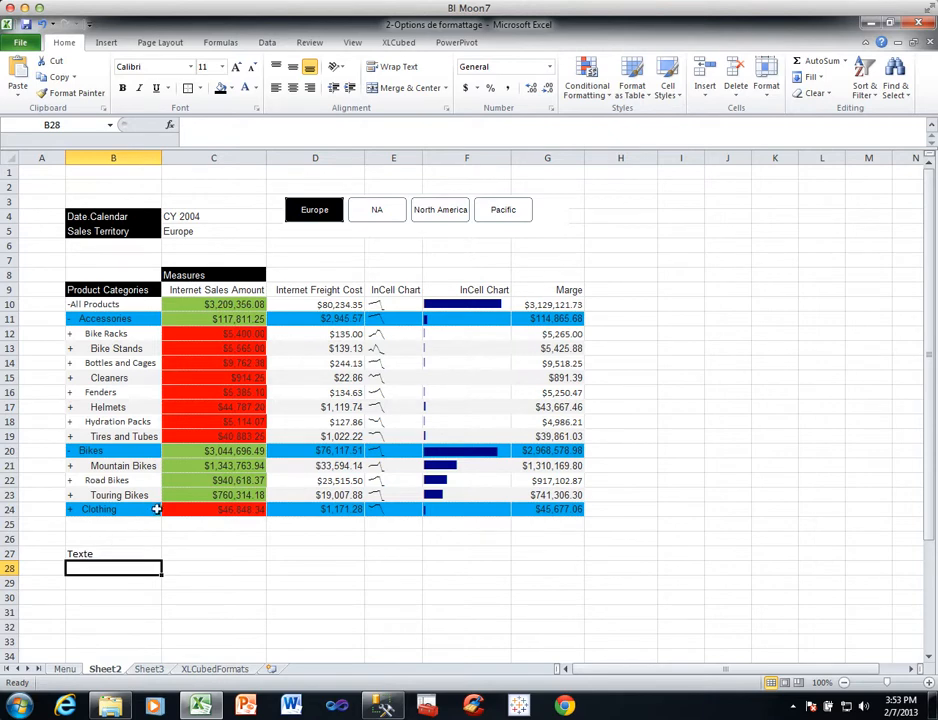
- Set the grid's option for inserting or deleting rows on size changes to ShiftEntire
{"action": "left_click", "coordinate": [176, 480]}
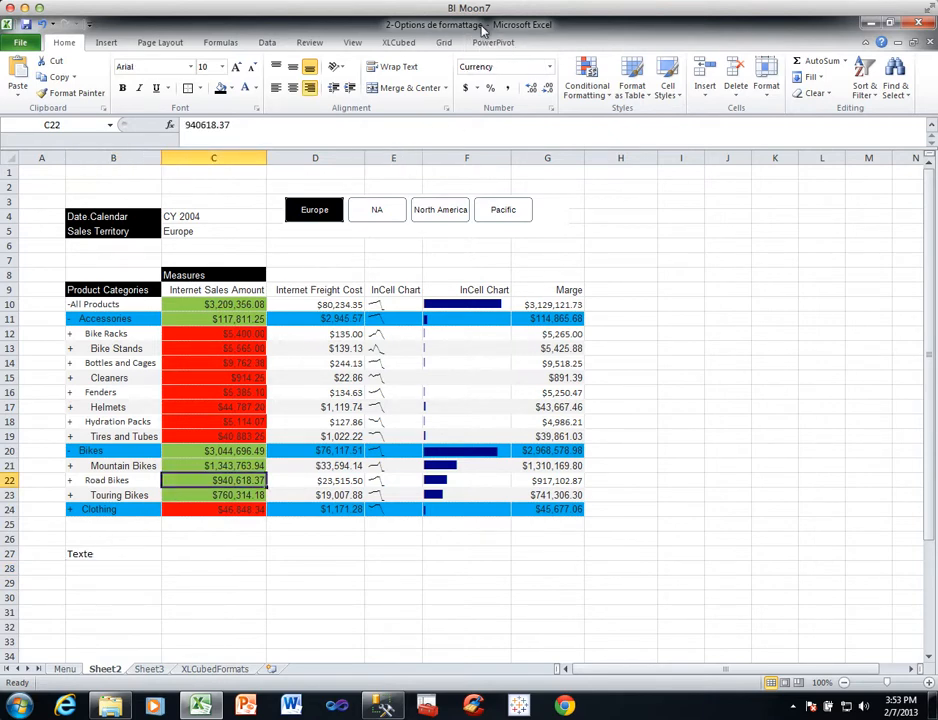
{"action": "left_click", "coordinate": [443, 42]}
{"action": "left_click", "coordinate": [100, 74]}
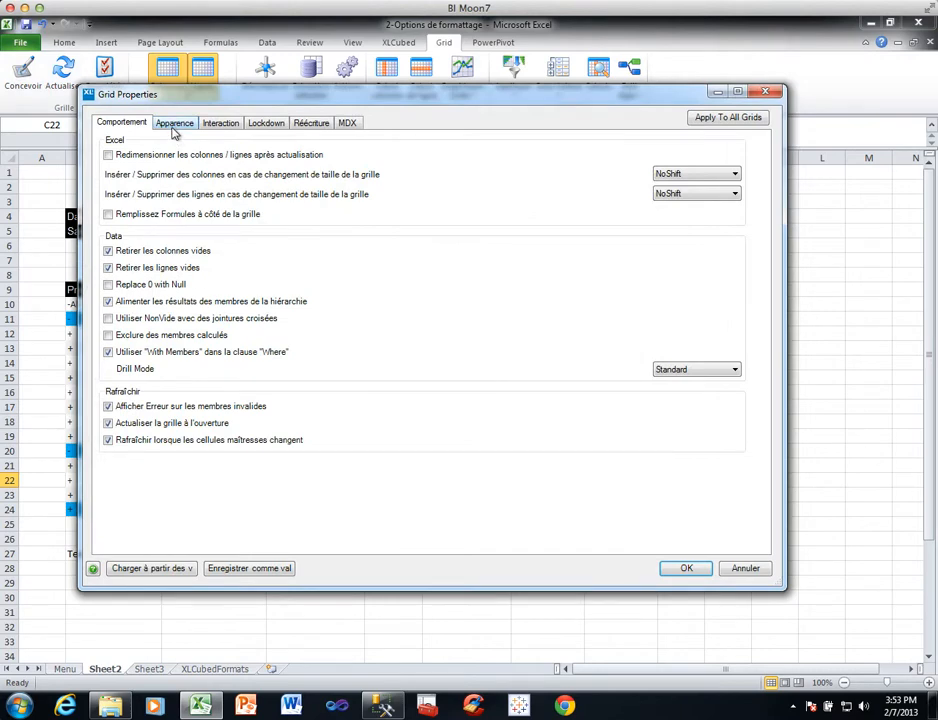
{"action": "left_click", "coordinate": [174, 124]}
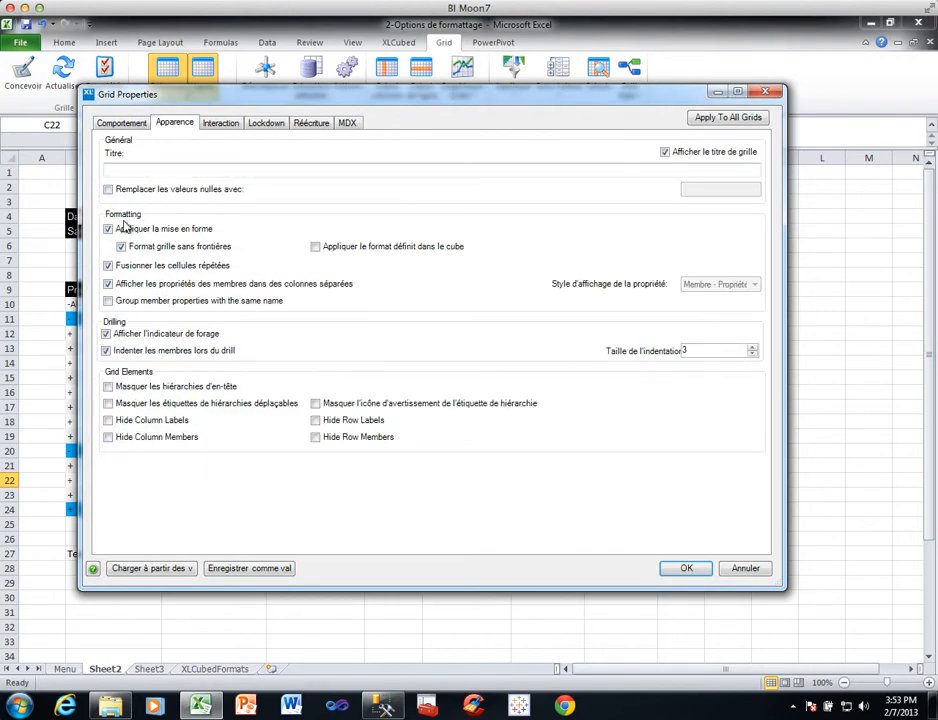
{"action": "left_click", "coordinate": [138, 126]}
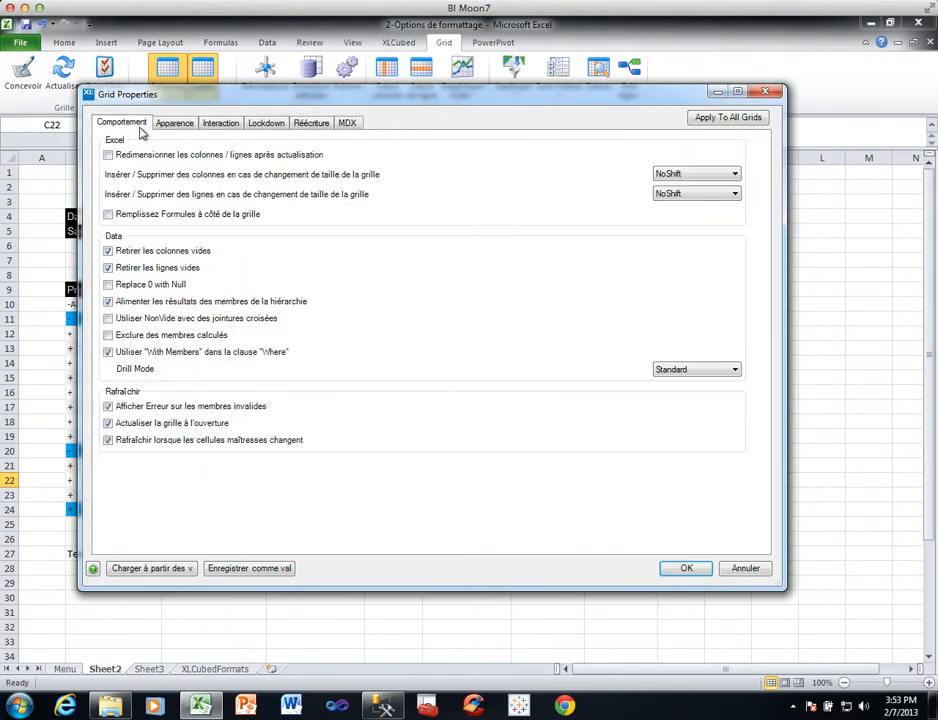
{"action": "left_click", "coordinate": [667, 197]}
{"action": "left_click", "coordinate": [667, 200]}
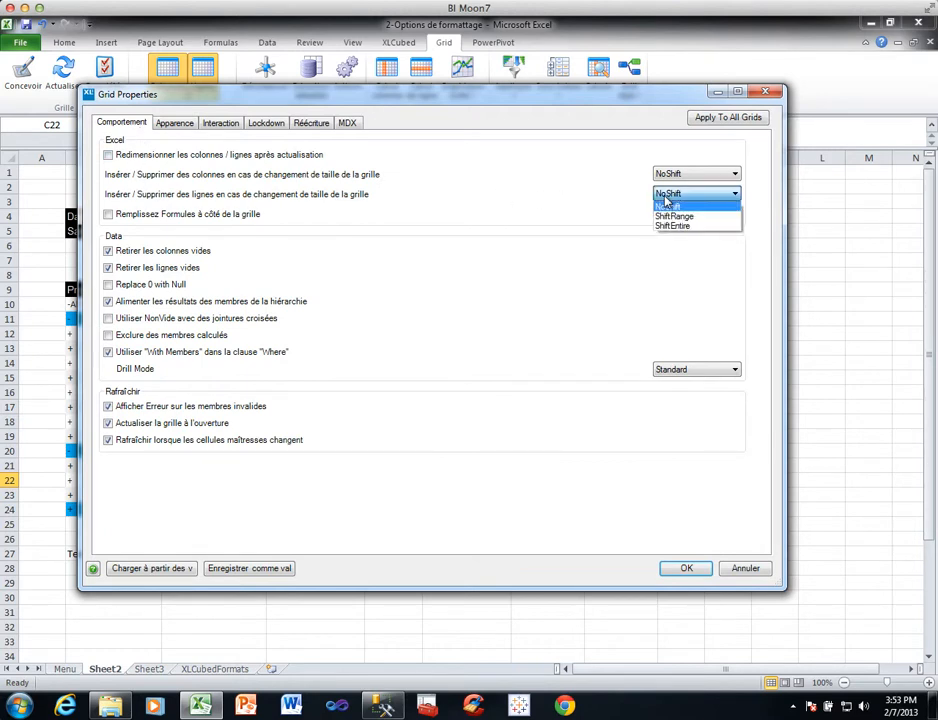
{"action": "left_click", "coordinate": [666, 227]}
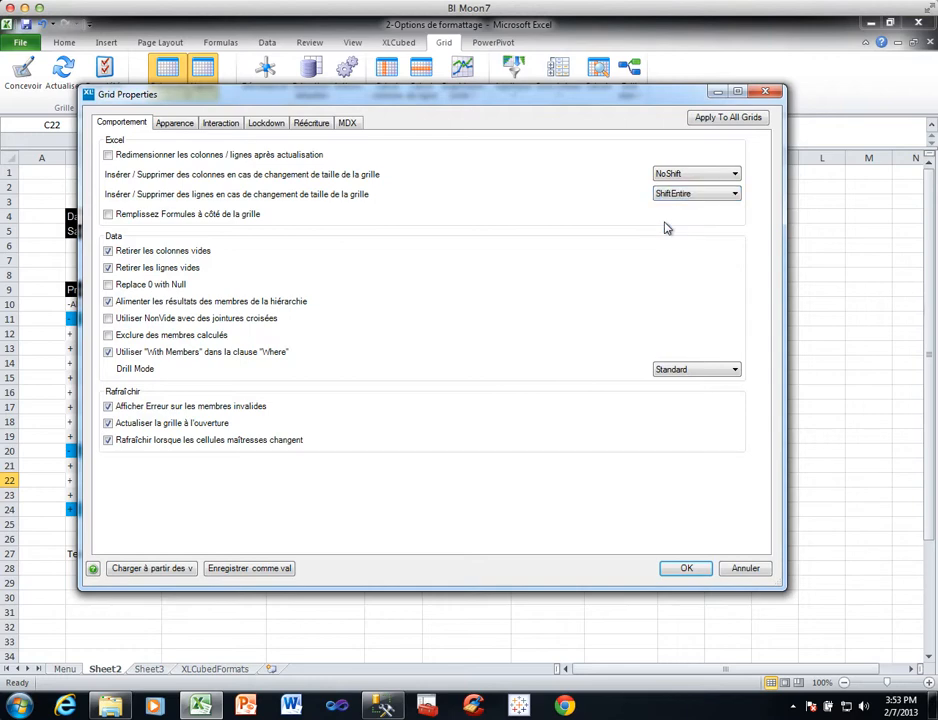
{"action": "left_click", "coordinate": [687, 568]}
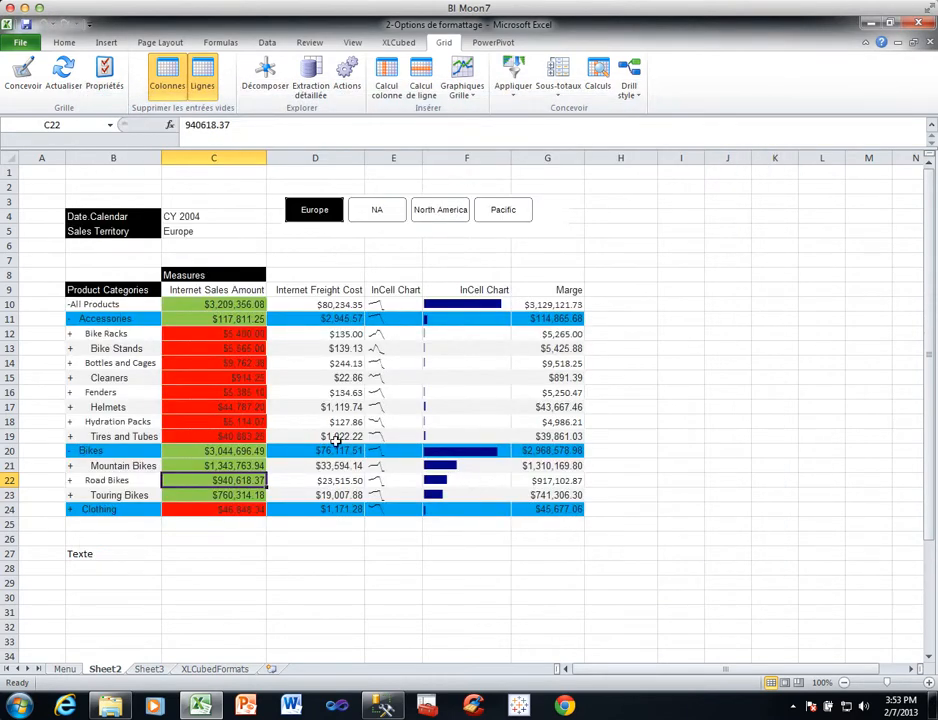
- Expand Mountain Bikes to check the position of the text below the grid, and collapse the Bikes category
{"action": "left_click", "coordinate": [71, 466]}
{"action": "scroll", "coordinate": [73, 486], "scroll_direction": "down", "scroll_amount": 4}
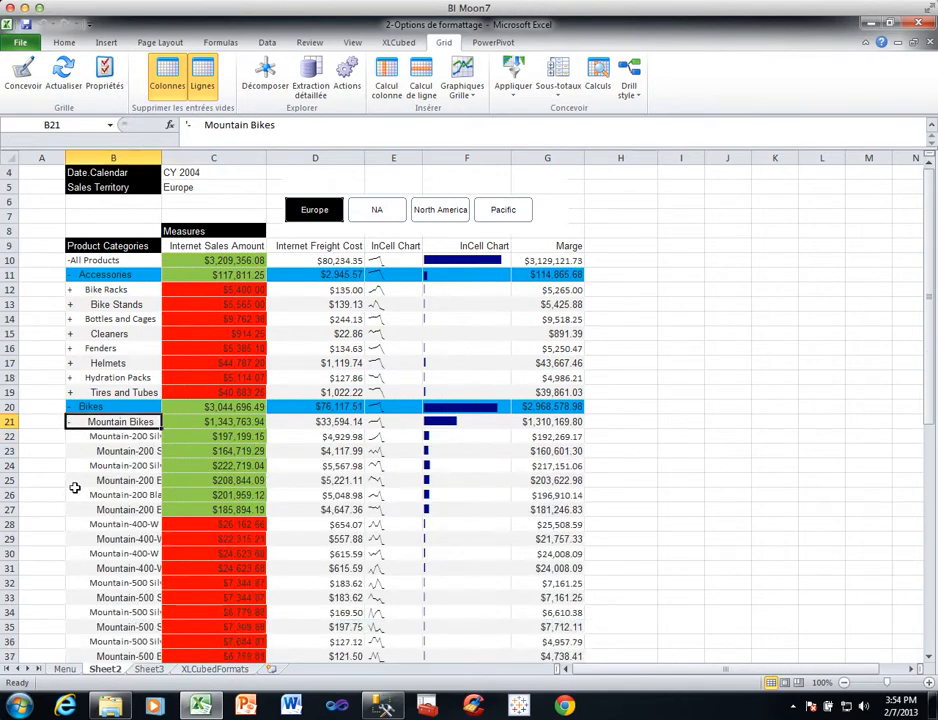
{"action": "scroll", "coordinate": [74, 487], "scroll_direction": "down", "scroll_amount": 1}
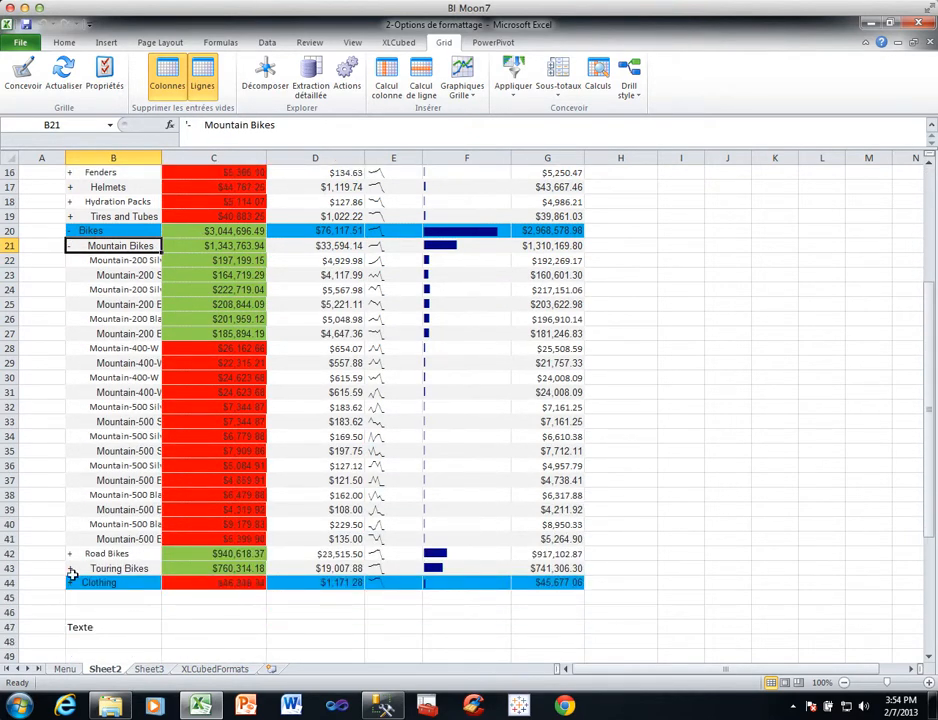
{"action": "left_click", "coordinate": [83, 635]}
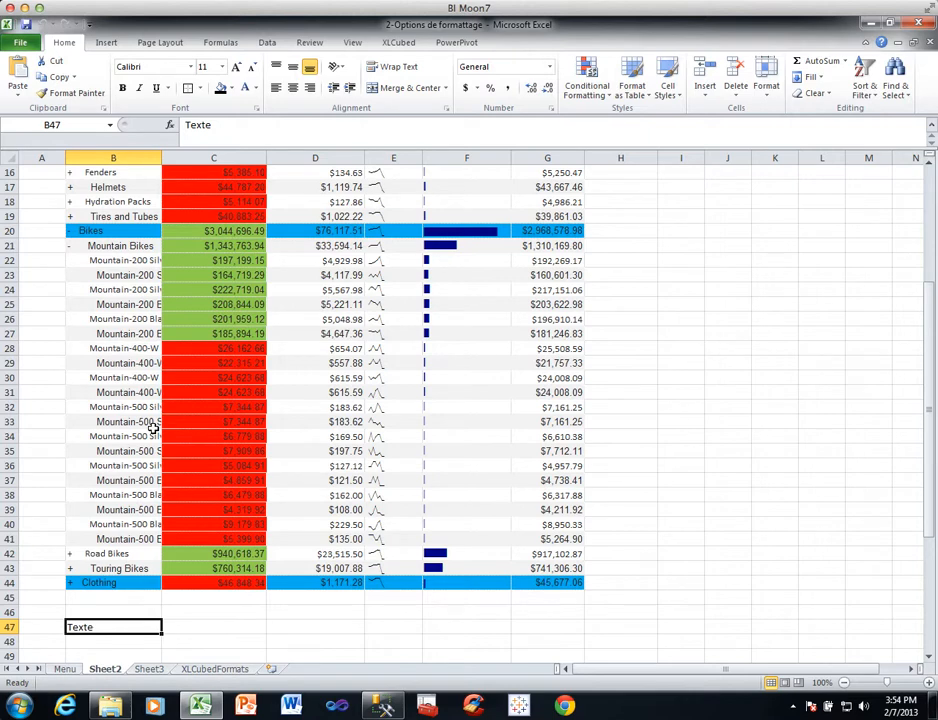
{"action": "scroll", "coordinate": [152, 425], "scroll_direction": "up", "scroll_amount": 5}
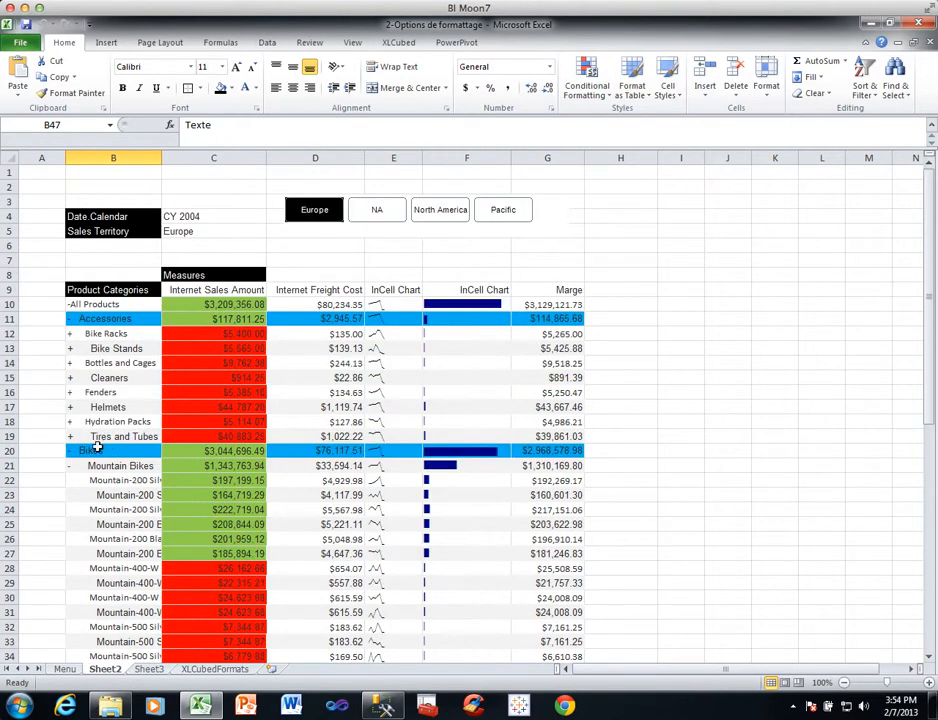
{"action": "double_click", "coordinate": [62, 451]}
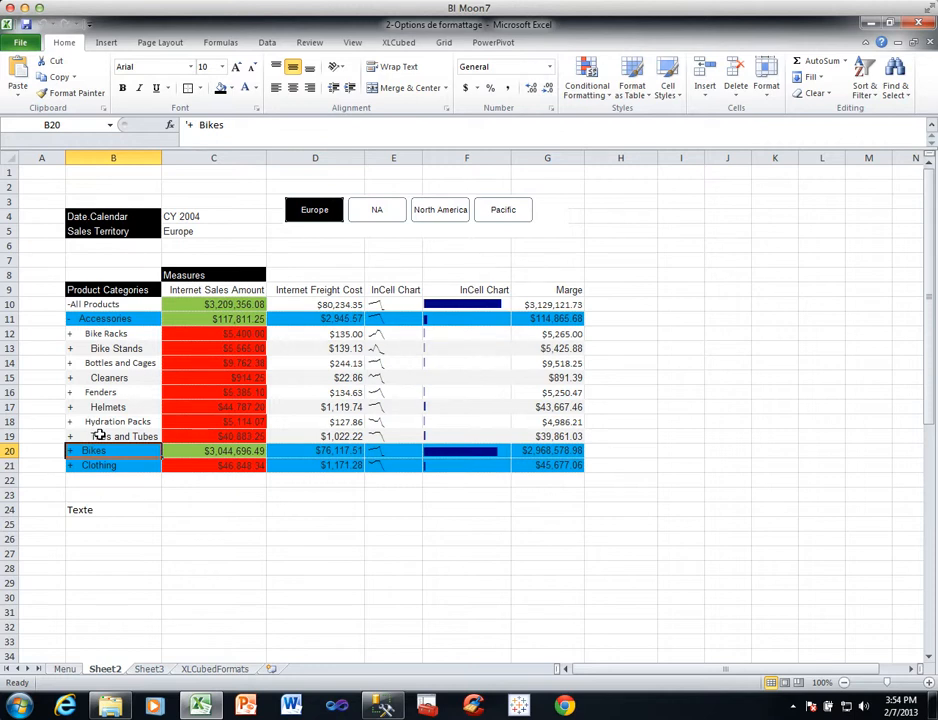
{"action": "left_click", "coordinate": [178, 363]}
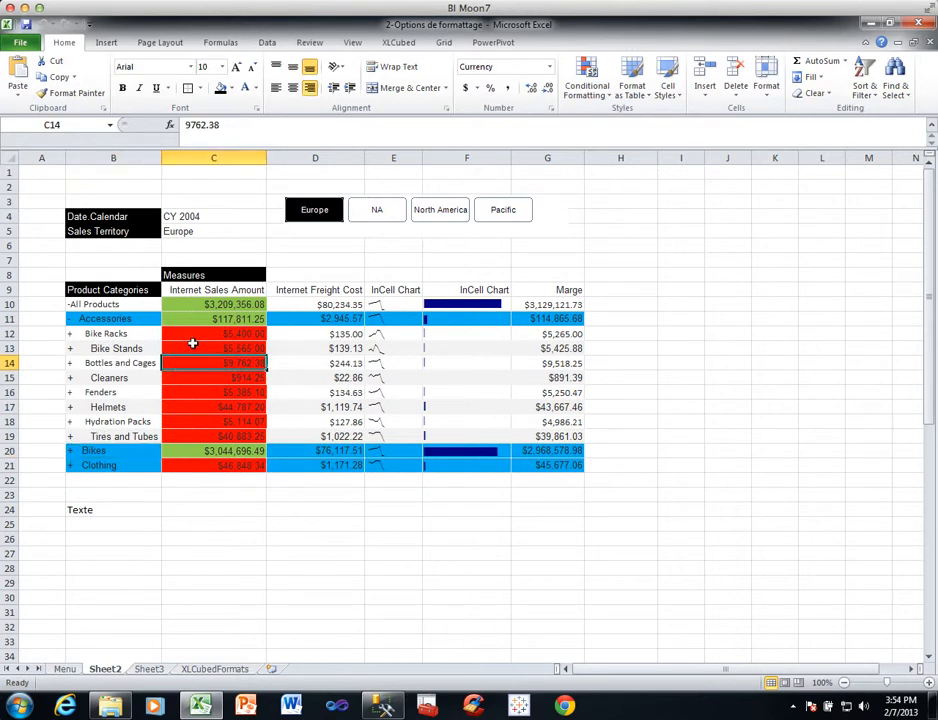
- Review the behaviour and appearance settings in the grid's properties
{"action": "left_click", "coordinate": [443, 42]}
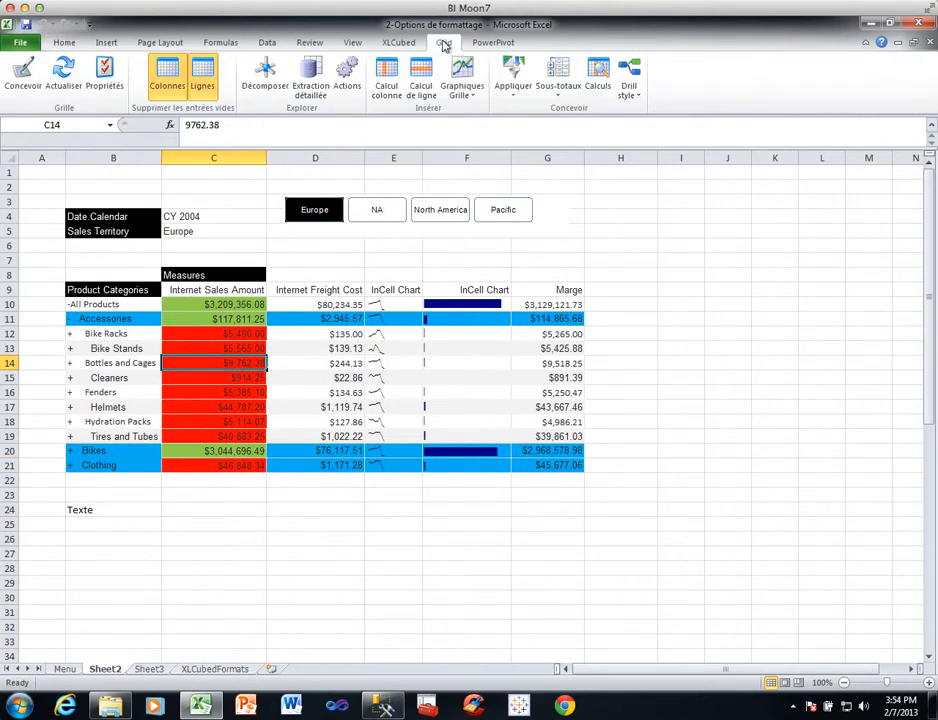
{"action": "left_click", "coordinate": [112, 77]}
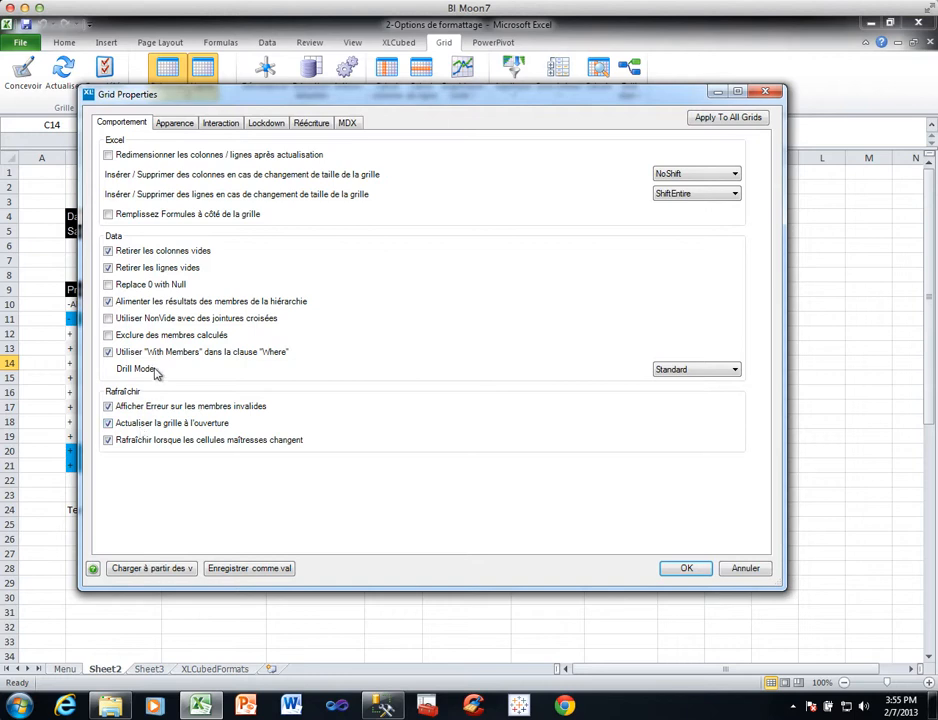
{"action": "left_click", "coordinate": [174, 123]}
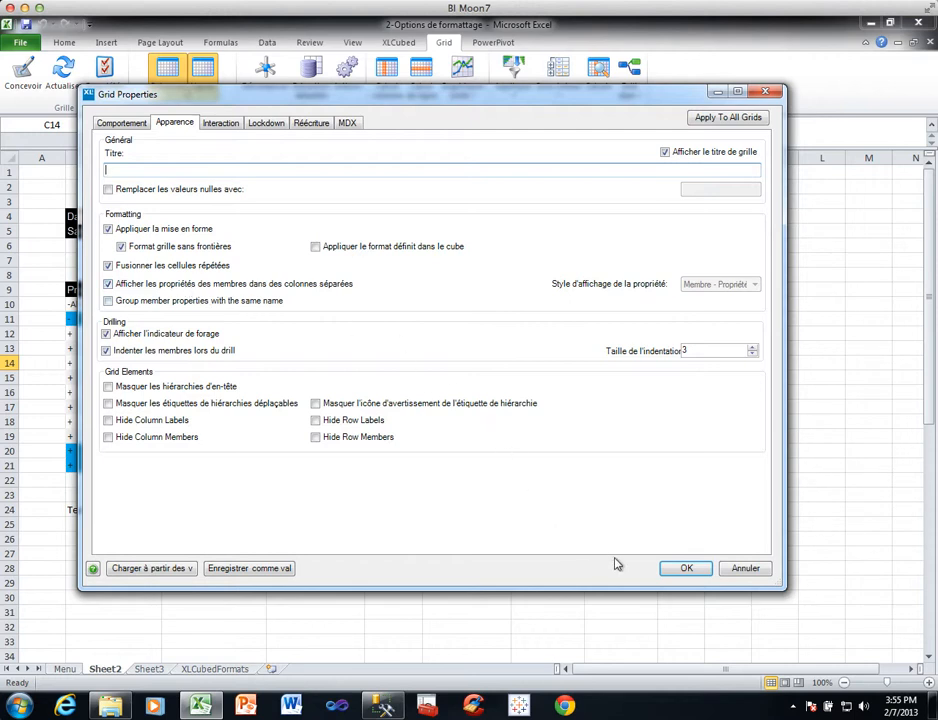
{"action": "left_click", "coordinate": [668, 572]}
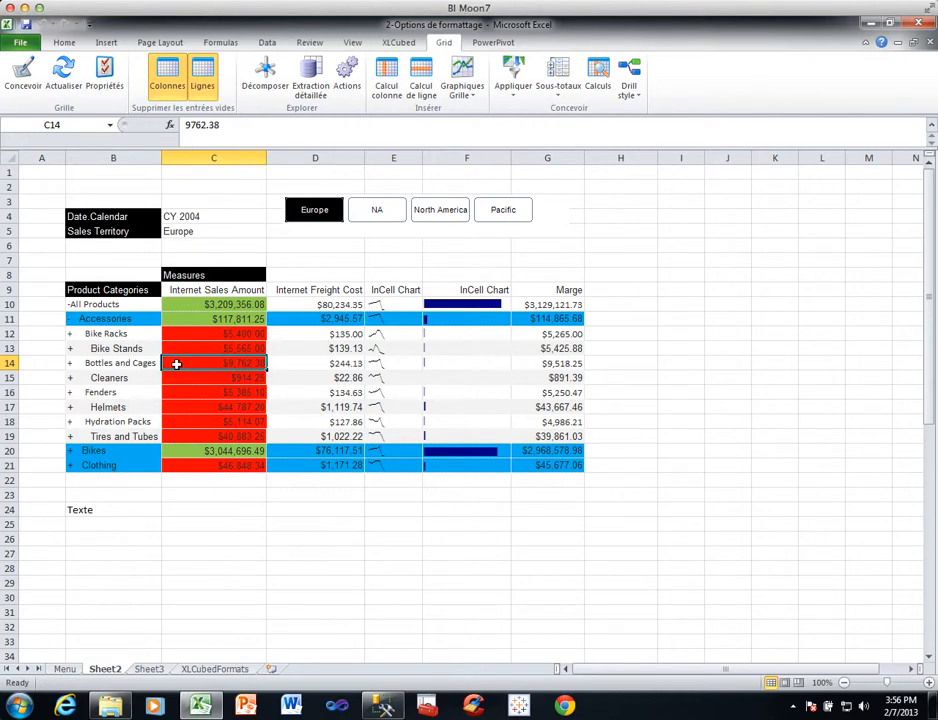
- Add the Color and Dealer Price member properties to the Product Categories row hierarchy in the grid's report design
{"action": "right_click", "coordinate": [176, 364]}
{"action": "key", "text": "Escape"}
{"action": "right_click", "coordinate": [176, 364]}
{"action": "key", "text": "Escape"}
{"action": "double_click", "coordinate": [298, 370]}
{"action": "double_click", "coordinate": [298, 370]}
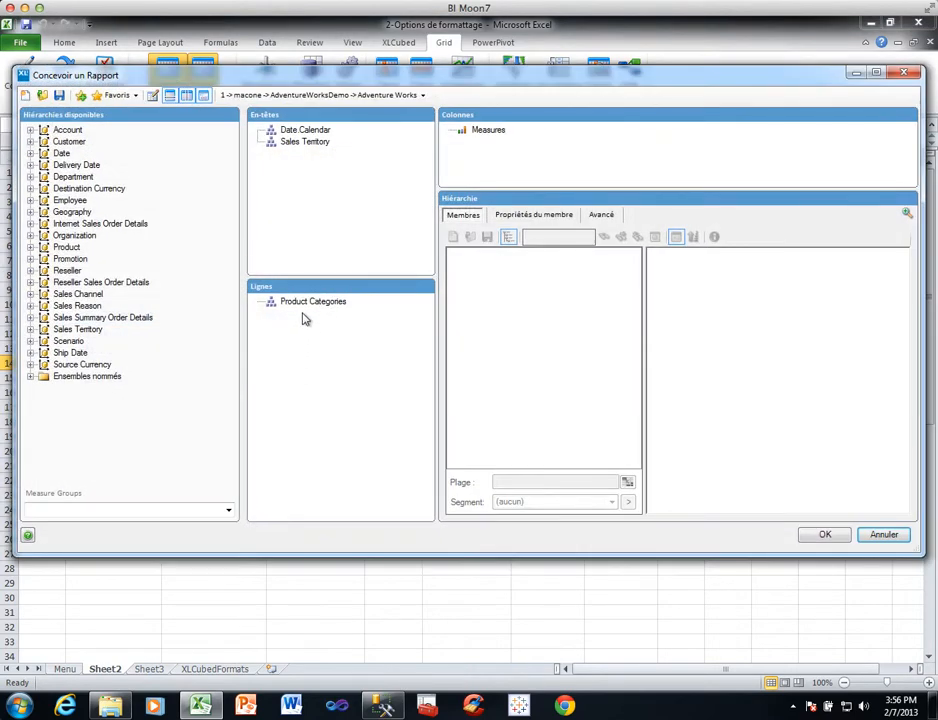
{"action": "left_click", "coordinate": [305, 303]}
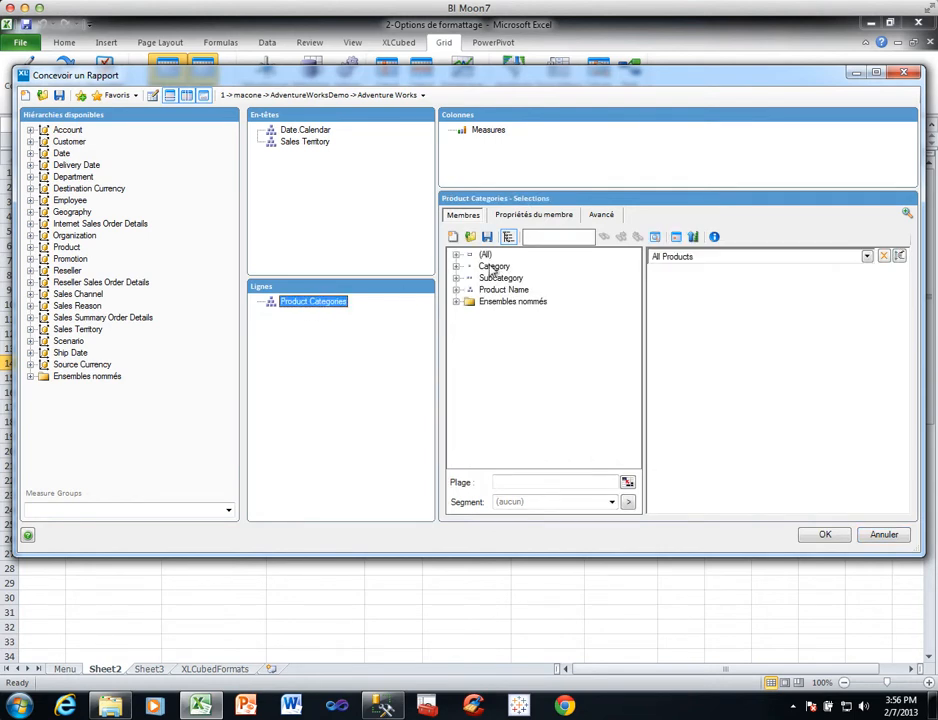
{"action": "left_click", "coordinate": [532, 217]}
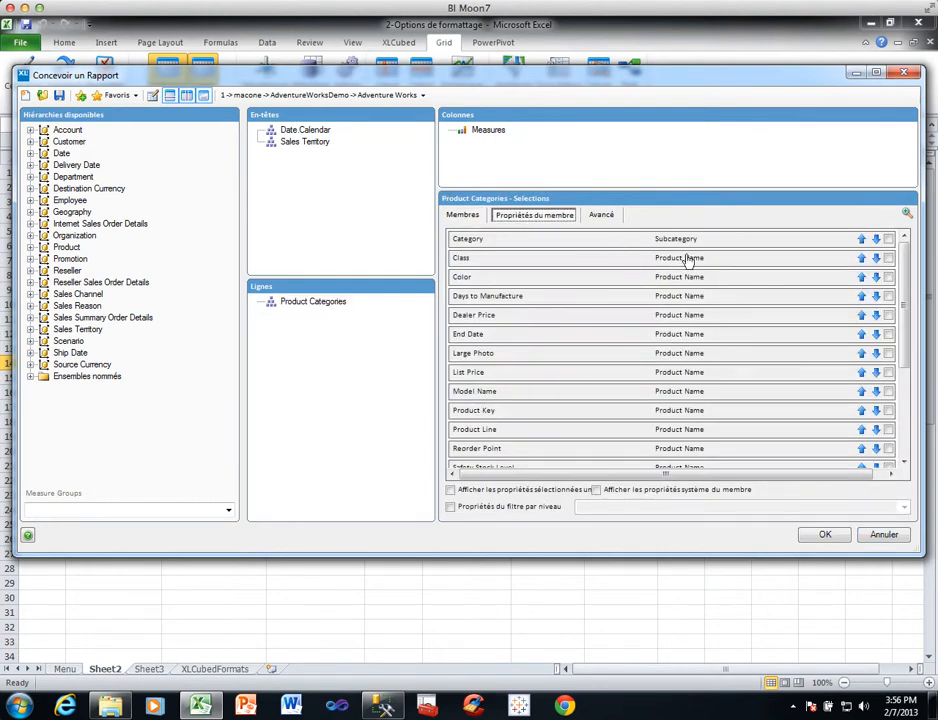
{"action": "left_click", "coordinate": [888, 277]}
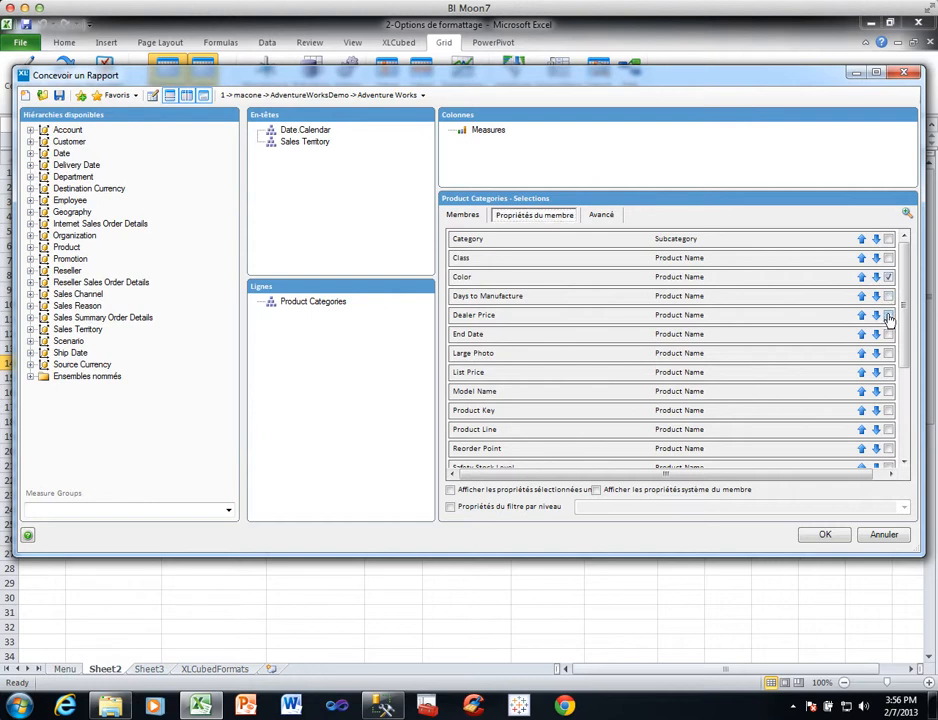
{"action": "left_click", "coordinate": [889, 316]}
{"action": "left_click", "coordinate": [823, 536]}
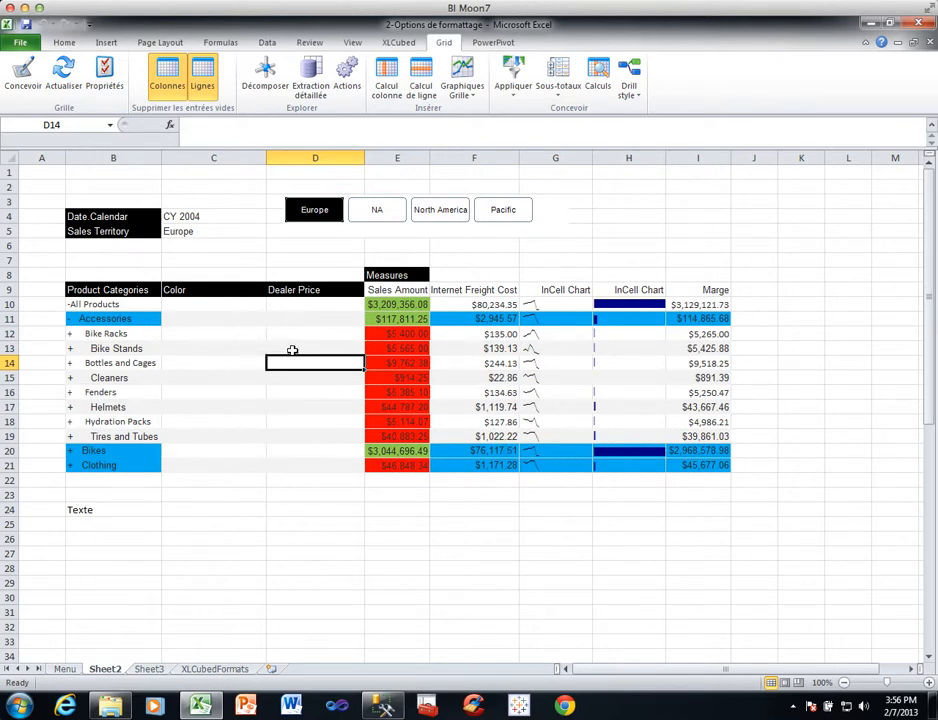
- Expand Bike Racks and Bikes to check the products' Color and Dealer Price columns, and collapse Bikes and Accessories
{"action": "left_click", "coordinate": [70, 334]}
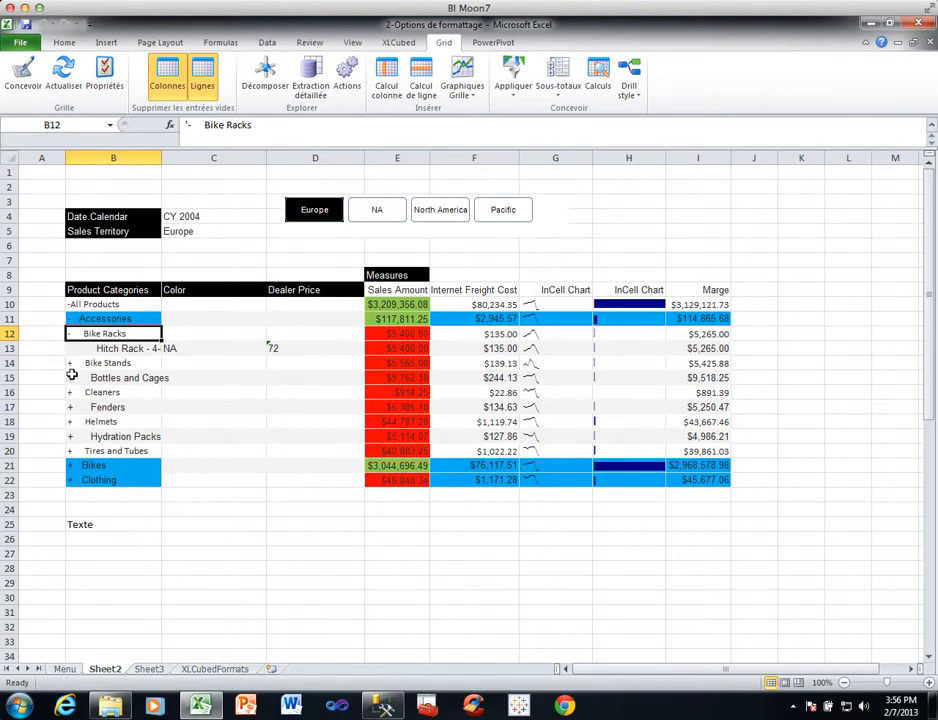
{"action": "left_click", "coordinate": [70, 465]}
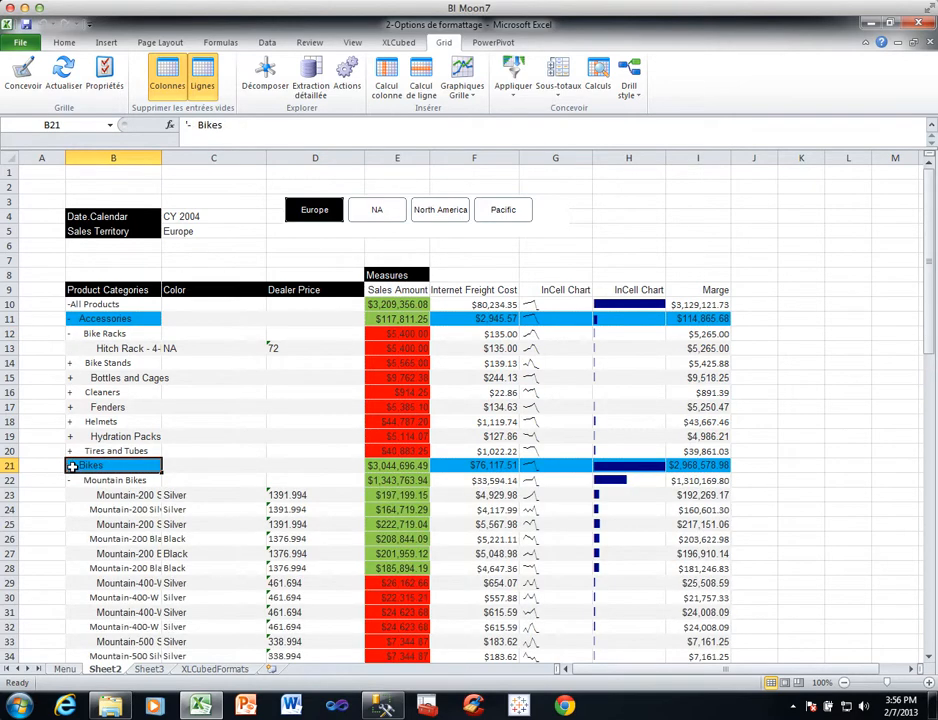
{"action": "left_click", "coordinate": [252, 537]}
{"action": "scroll", "coordinate": [252, 537], "scroll_direction": "down", "scroll_amount": 3}
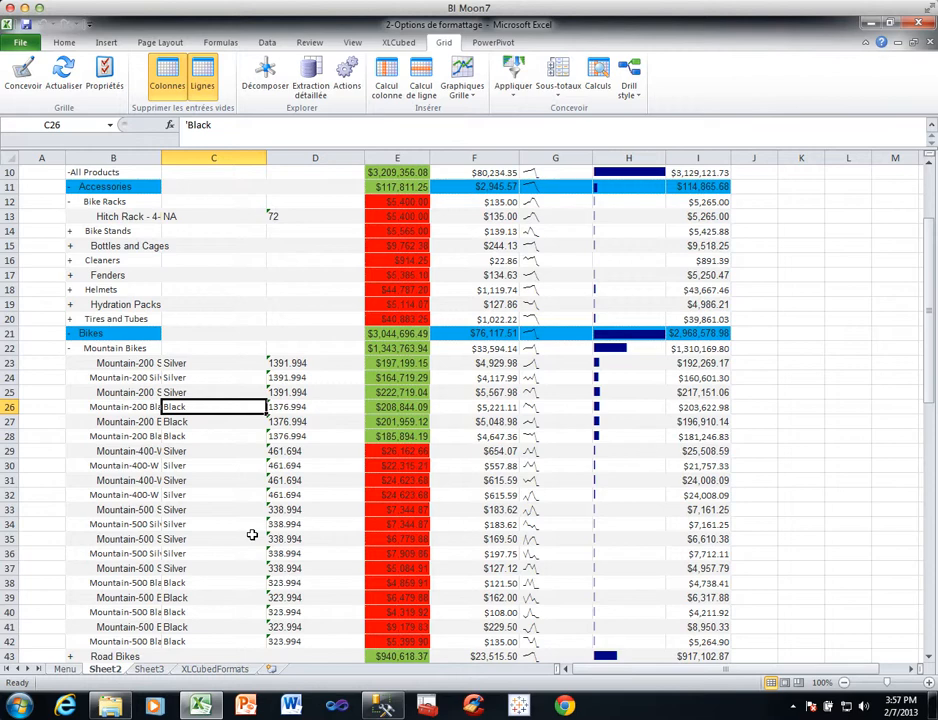
{"action": "left_click", "coordinate": [69, 333]}
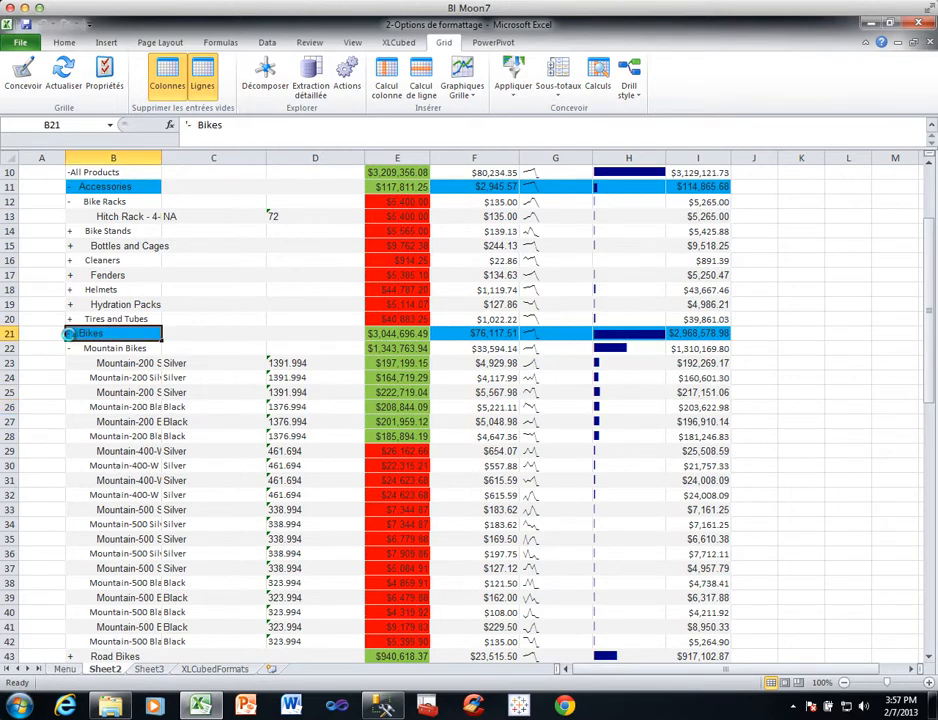
{"action": "left_click", "coordinate": [67, 187]}
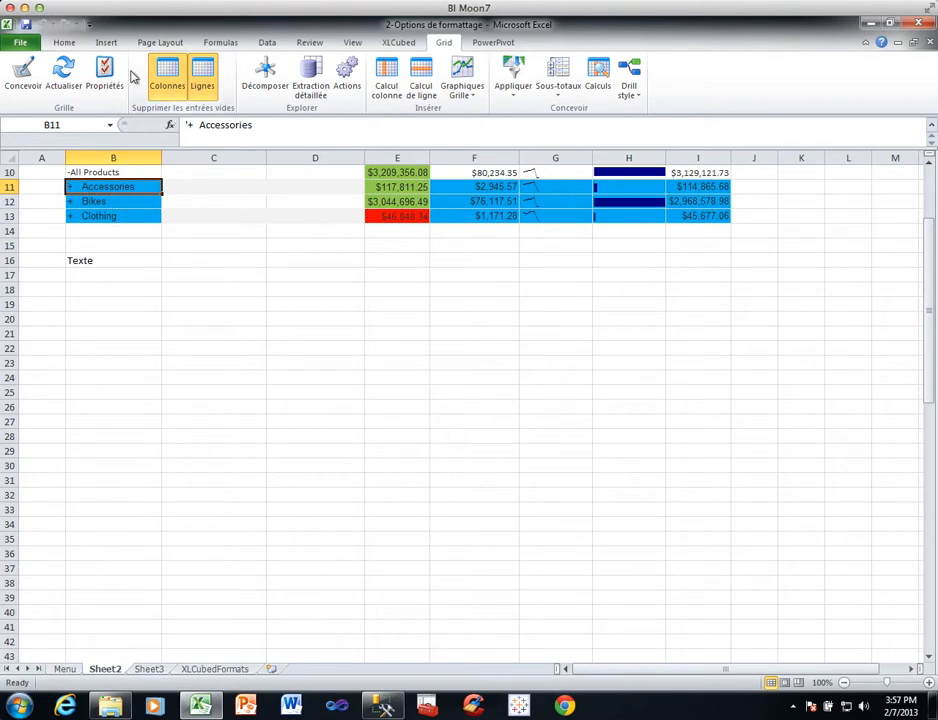
- Hide the grid's header hierarchies, draggable hierarchy labels and hierarchy label warning icon through its appearance properties
{"action": "left_click", "coordinate": [105, 75]}
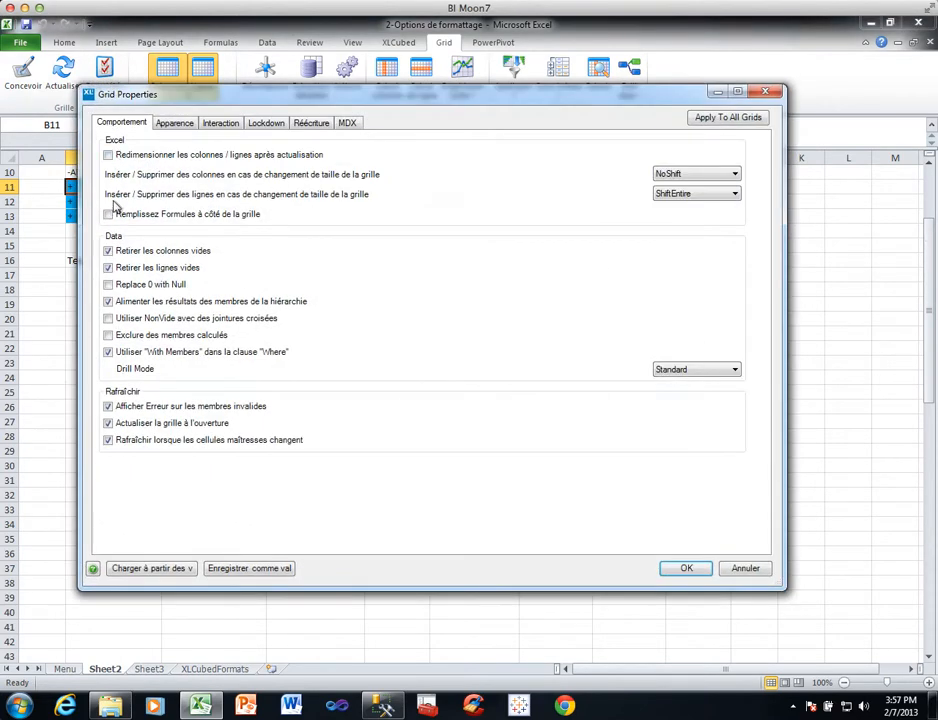
{"action": "left_click", "coordinate": [179, 123]}
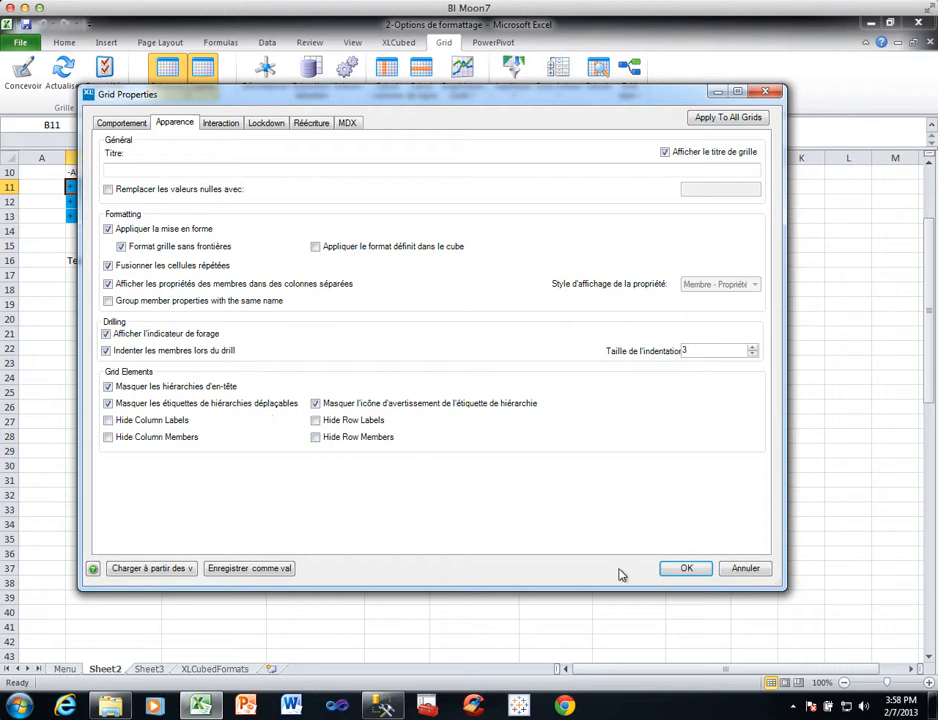
{"action": "left_click", "coordinate": [690, 568]}
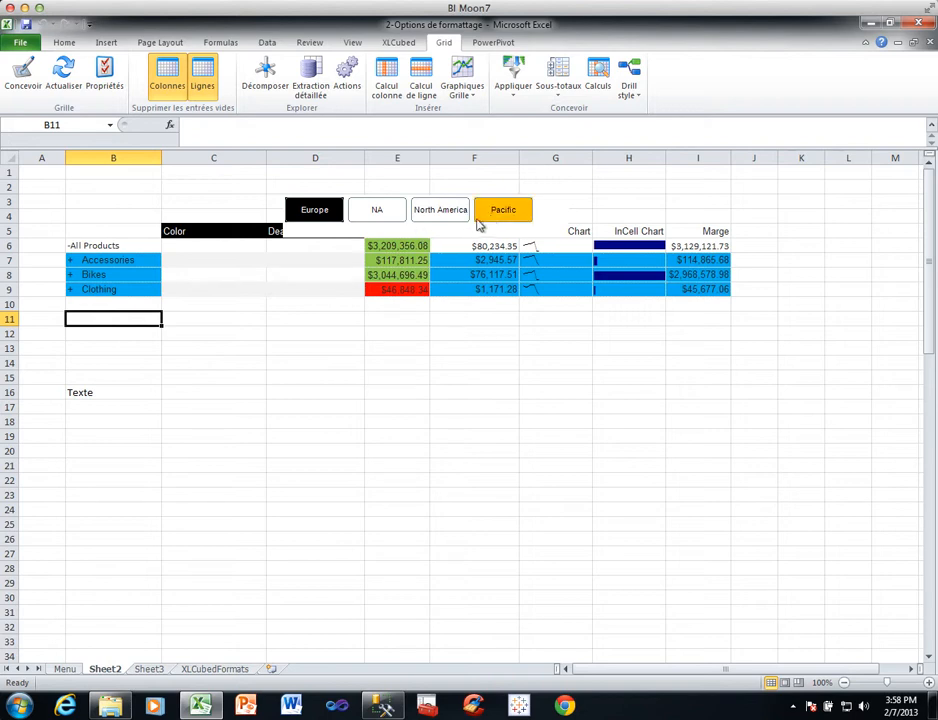
- Move the sales territory slicer up to rows 1 and 2 so it clears the grid's column headers
{"action": "right_click", "coordinate": [547, 217]}
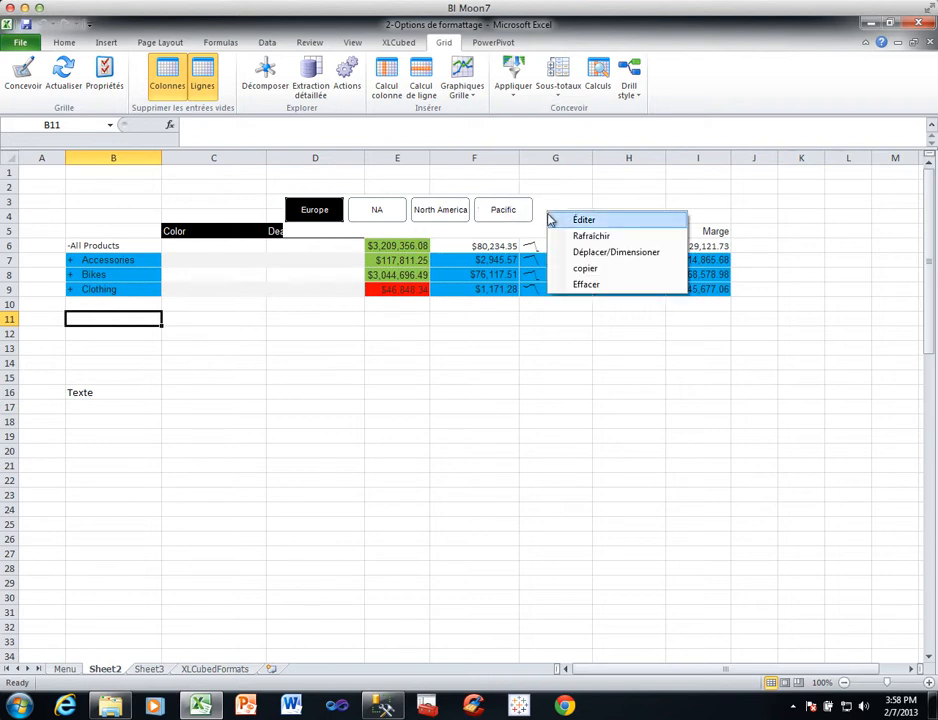
{"action": "left_click", "coordinate": [582, 258]}
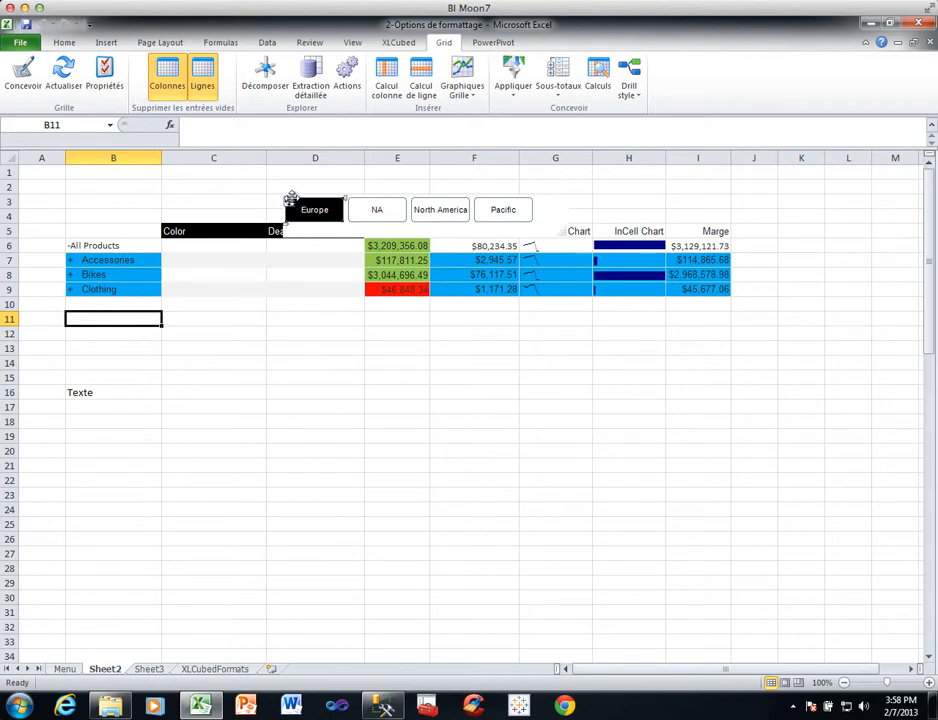
{"action": "left_click_drag", "start_coordinate": [290, 198], "coordinate": [291, 174]}
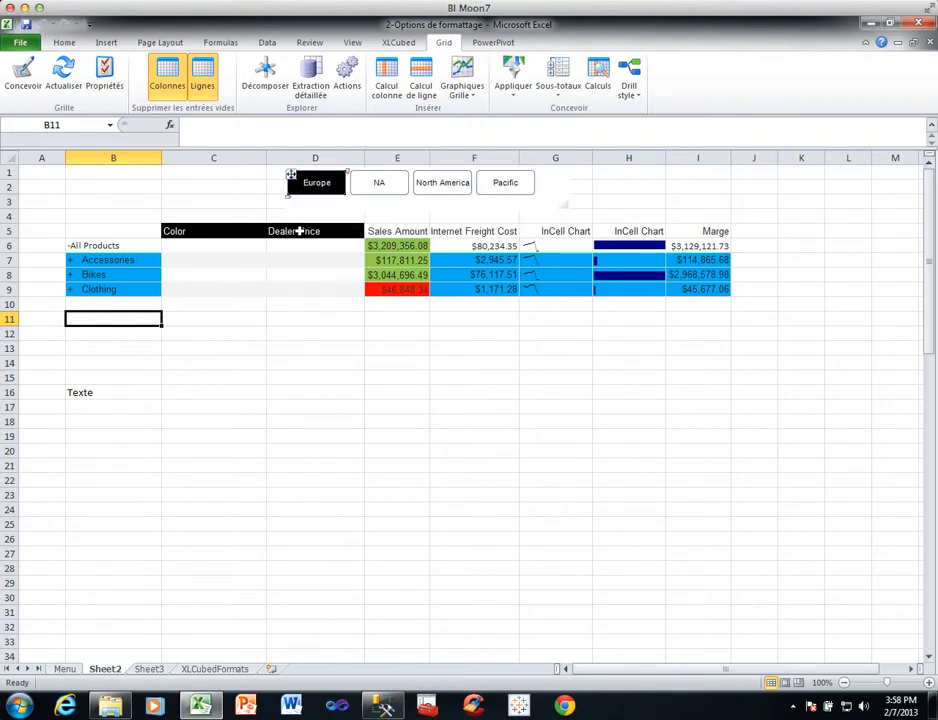
{"action": "left_click", "coordinate": [335, 277]}
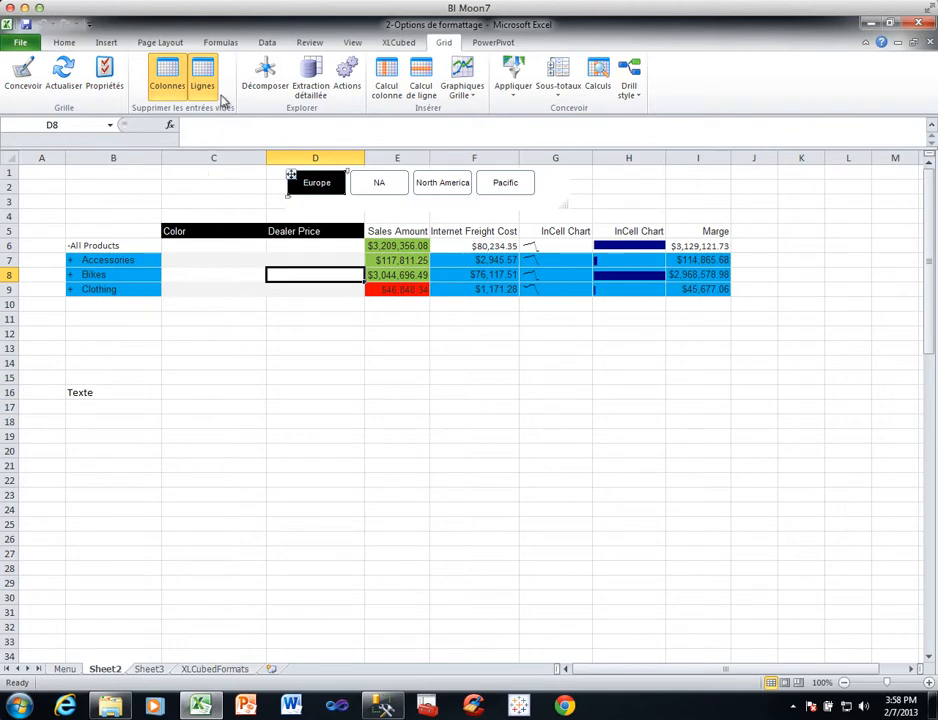
- Turn off hiding of the header hierarchies, draggable hierarchy labels and hierarchy label warning icon in the grid's appearance properties
{"action": "left_click", "coordinate": [100, 70]}
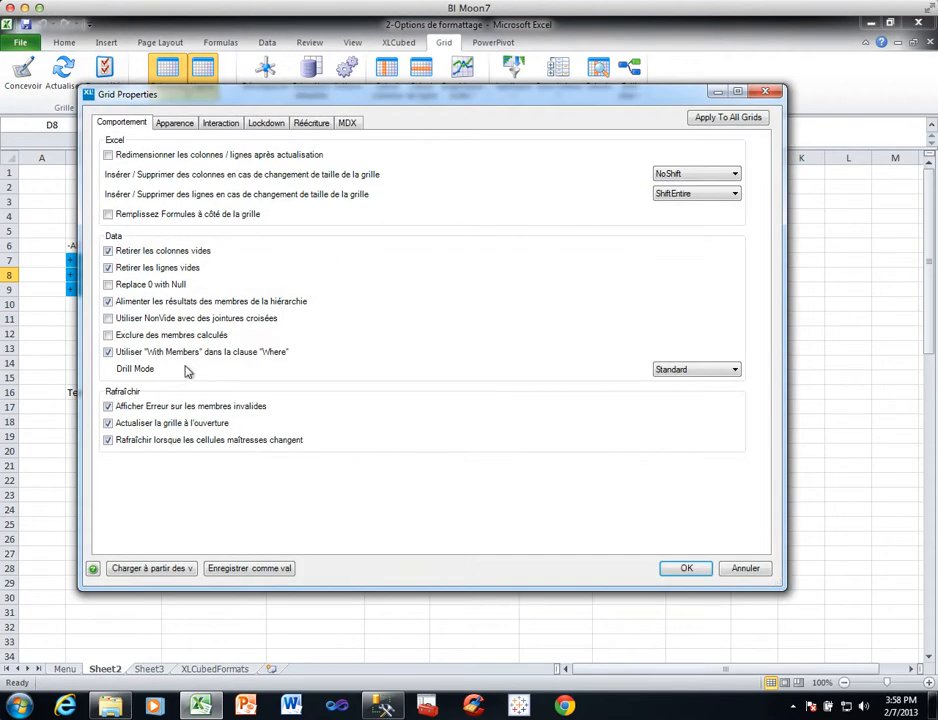
{"action": "left_click", "coordinate": [176, 123]}
{"action": "left_click", "coordinate": [107, 385]}
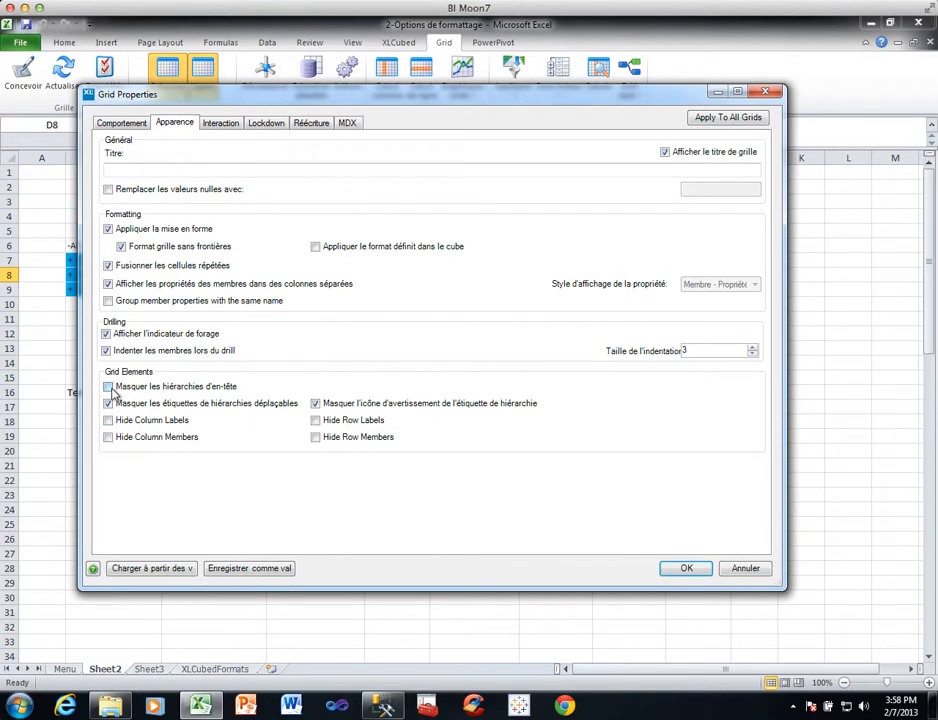
{"action": "left_click", "coordinate": [110, 404]}
{"action": "left_click", "coordinate": [316, 405]}
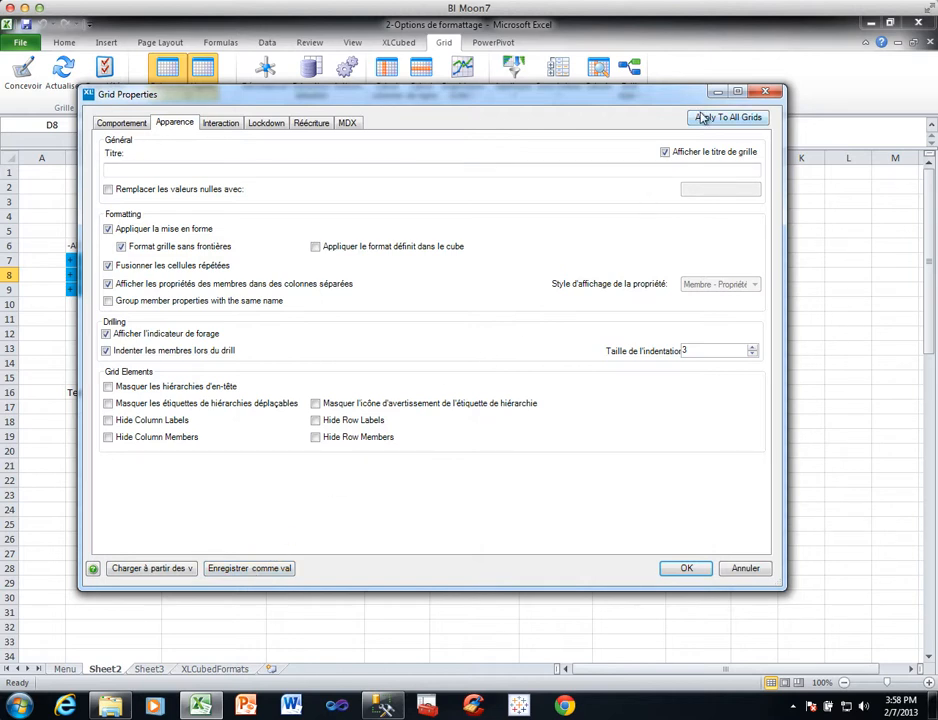
{"action": "left_click", "coordinate": [681, 567]}
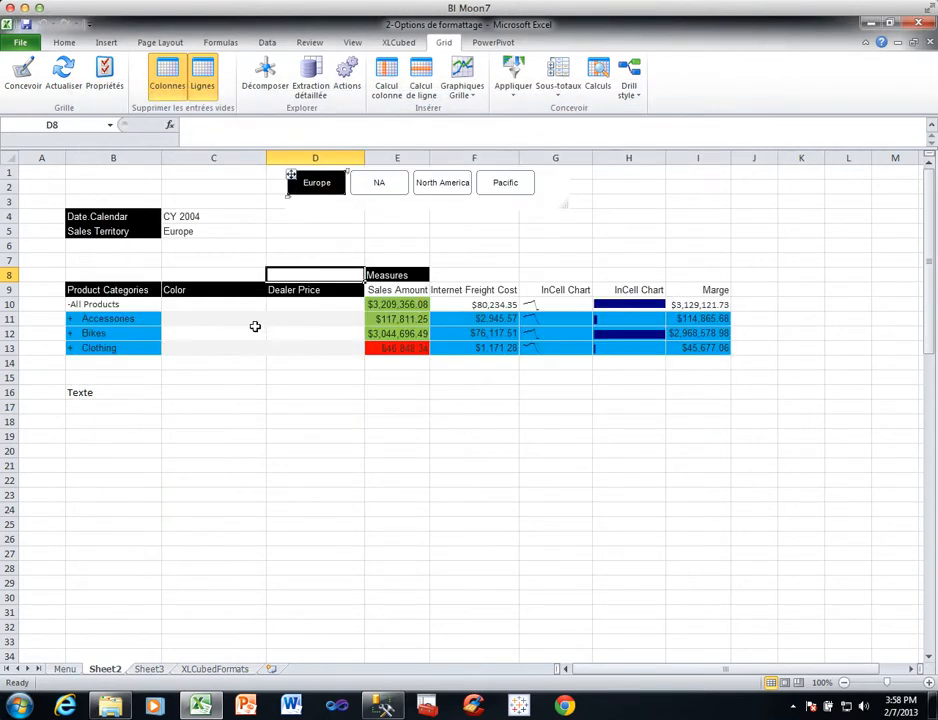
{"action": "left_click", "coordinate": [219, 306]}
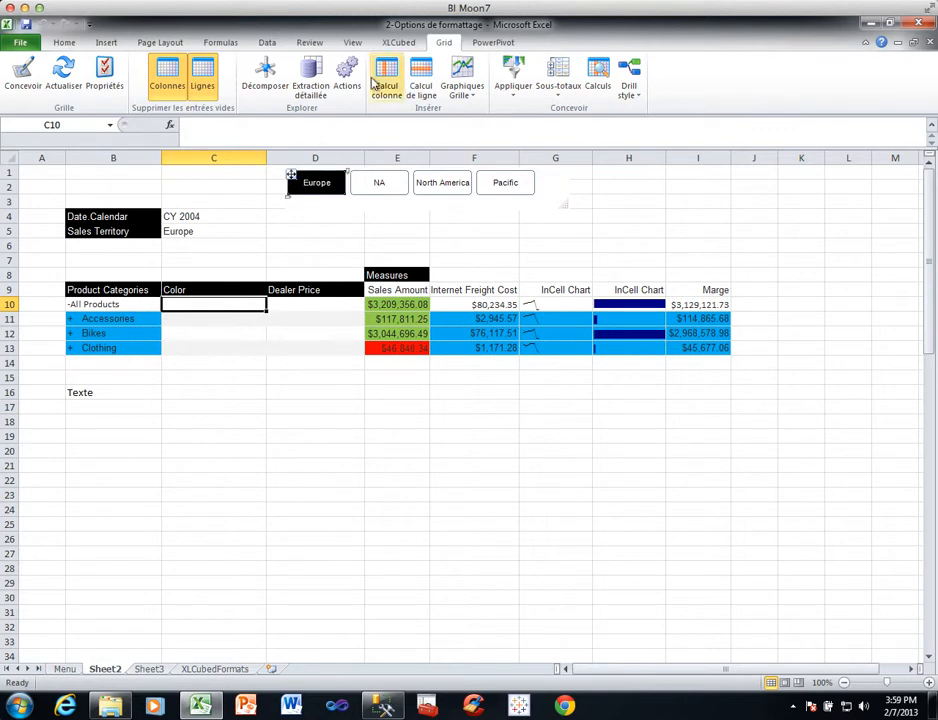
- Add a rounded top-left corner with black fill and border thickness 1 to the Date.Calendar header in cell B4
{"action": "left_click", "coordinate": [399, 43]}
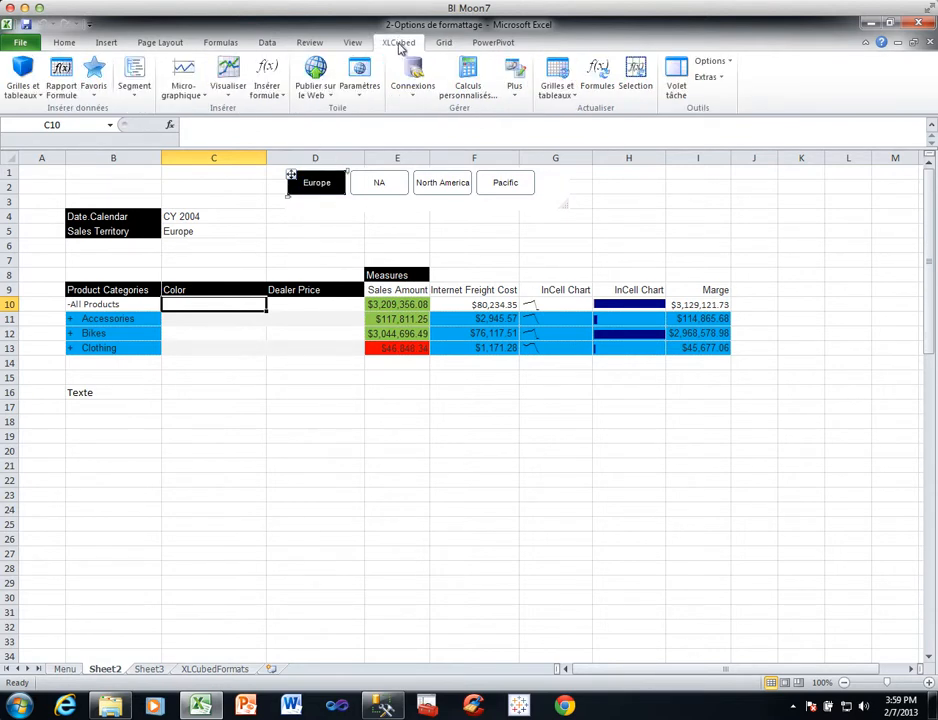
{"action": "left_click", "coordinate": [706, 85]}
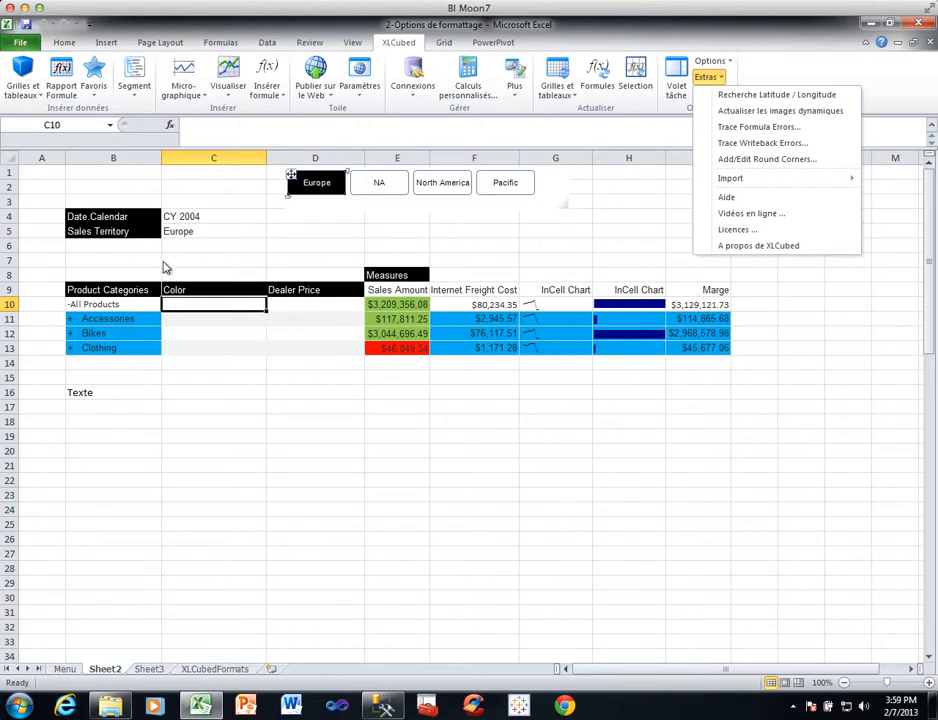
{"action": "left_click", "coordinate": [147, 201]}
{"action": "left_click", "coordinate": [148, 200]}
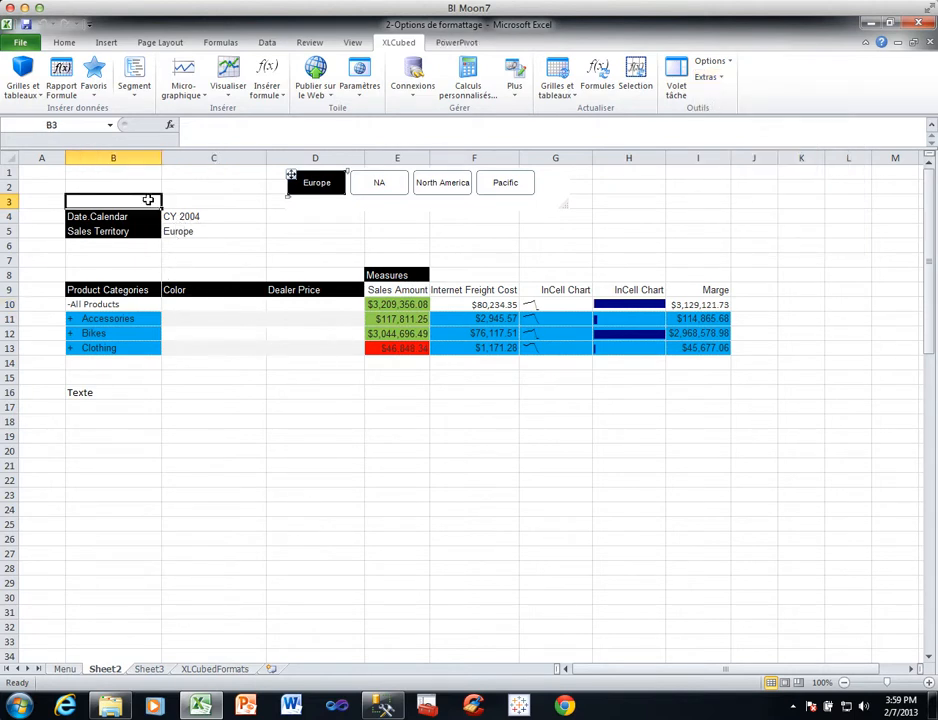
{"action": "key", "text": "Down"}
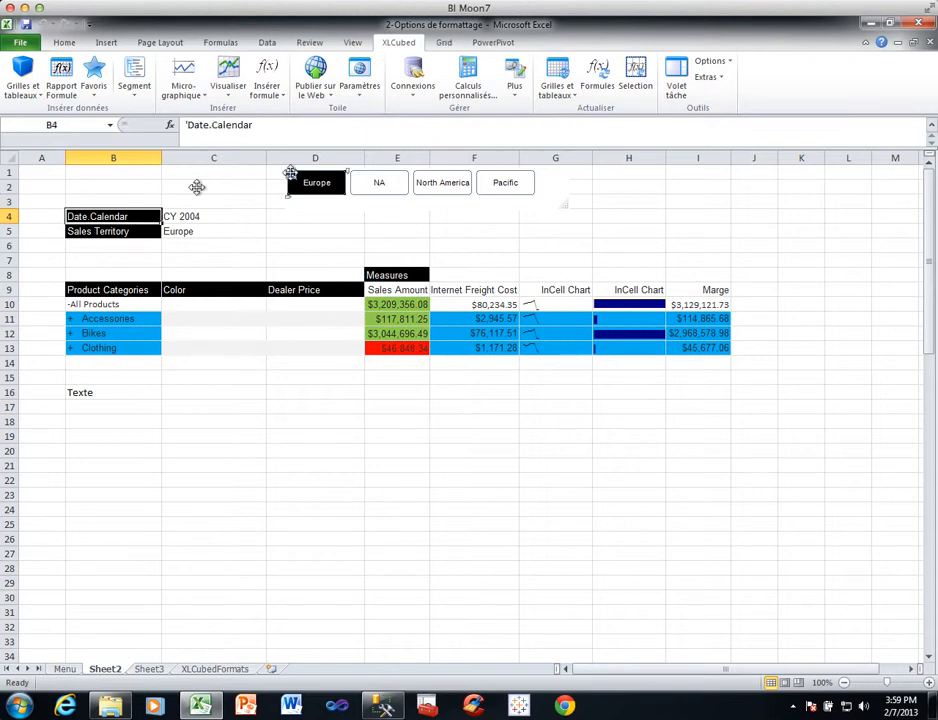
{"action": "left_click", "coordinate": [703, 80]}
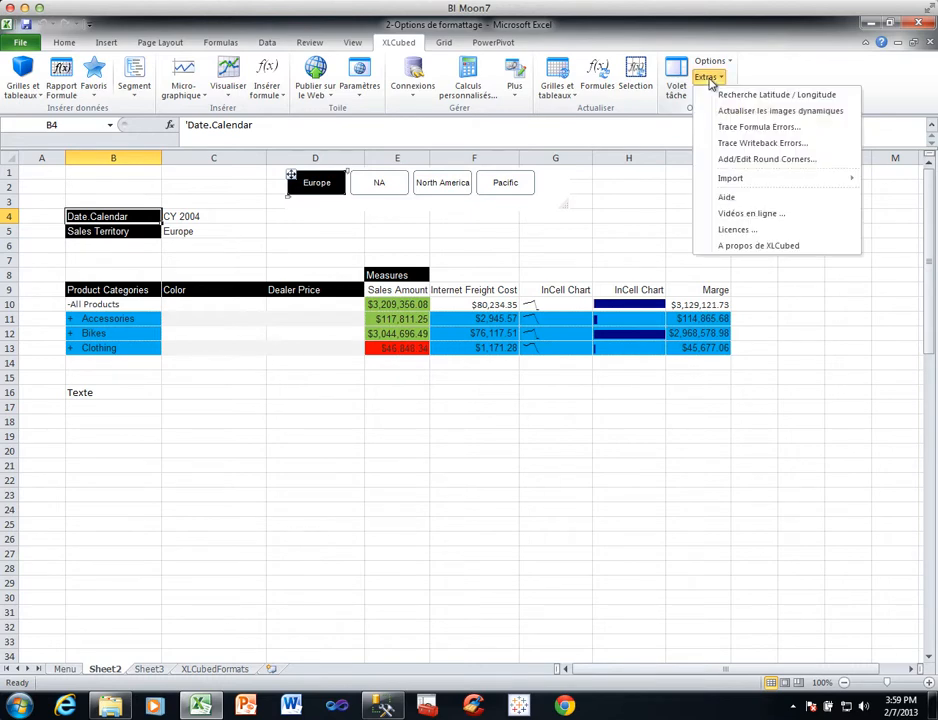
{"action": "left_click", "coordinate": [722, 161]}
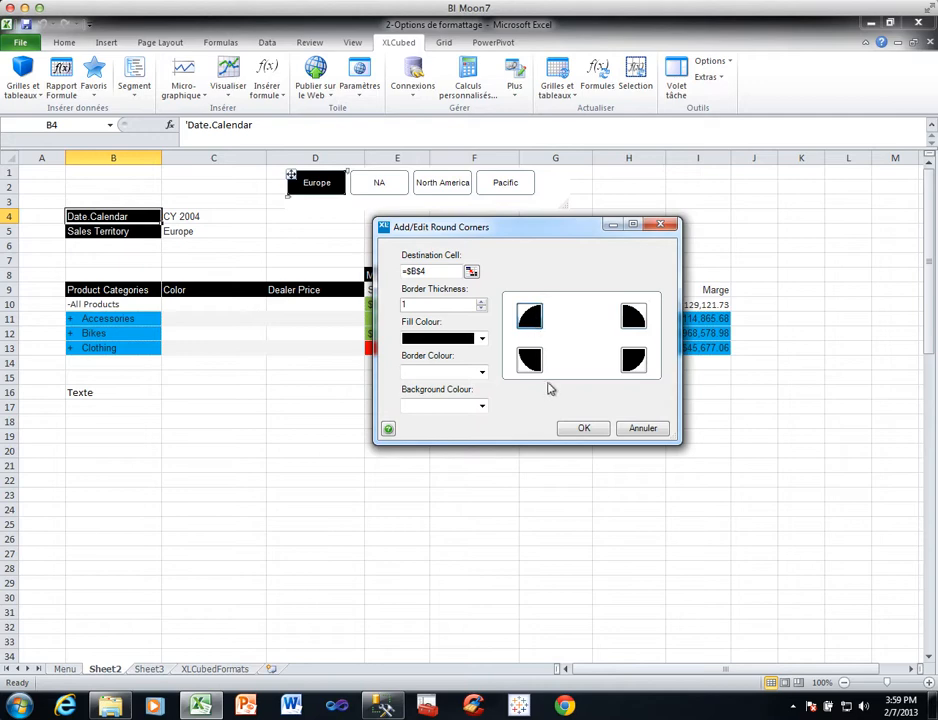
{"action": "left_click", "coordinate": [585, 430]}
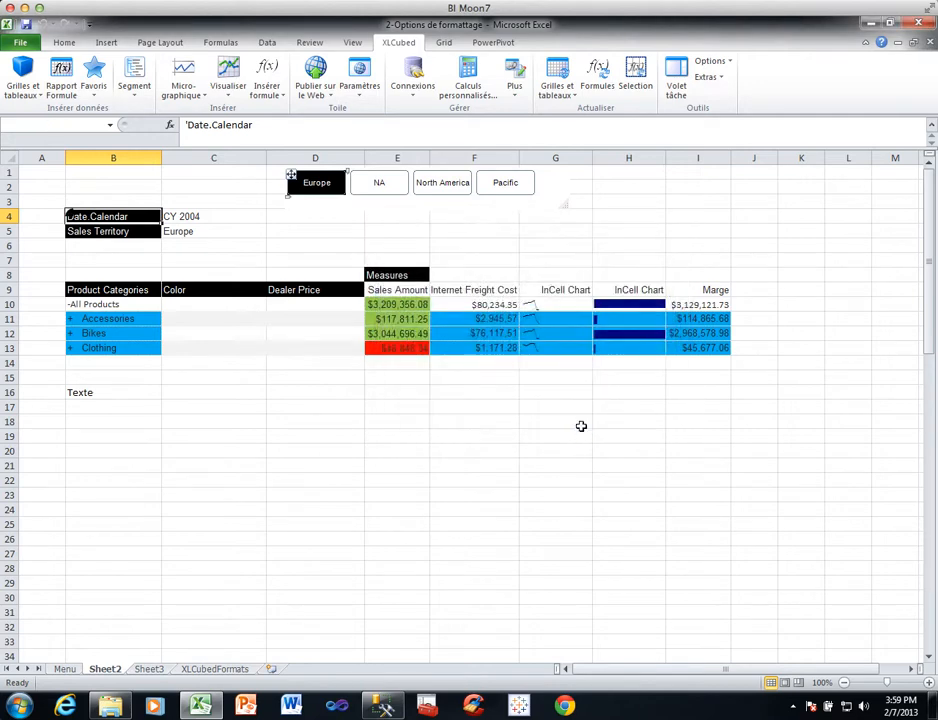
{"action": "left_click", "coordinate": [178, 205]}
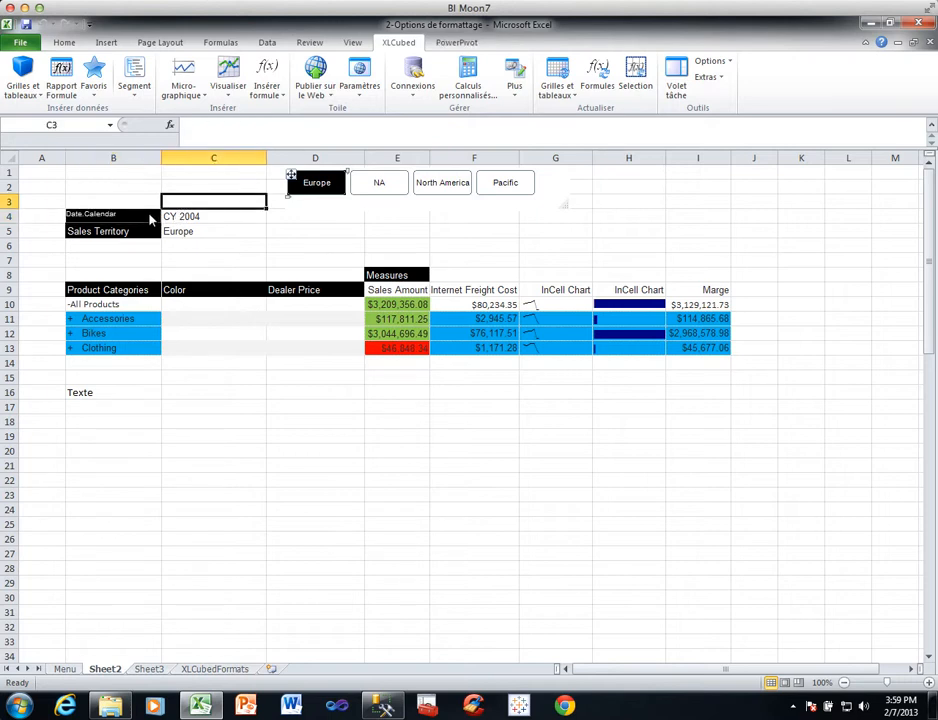
{"action": "left_click", "coordinate": [64, 42]}
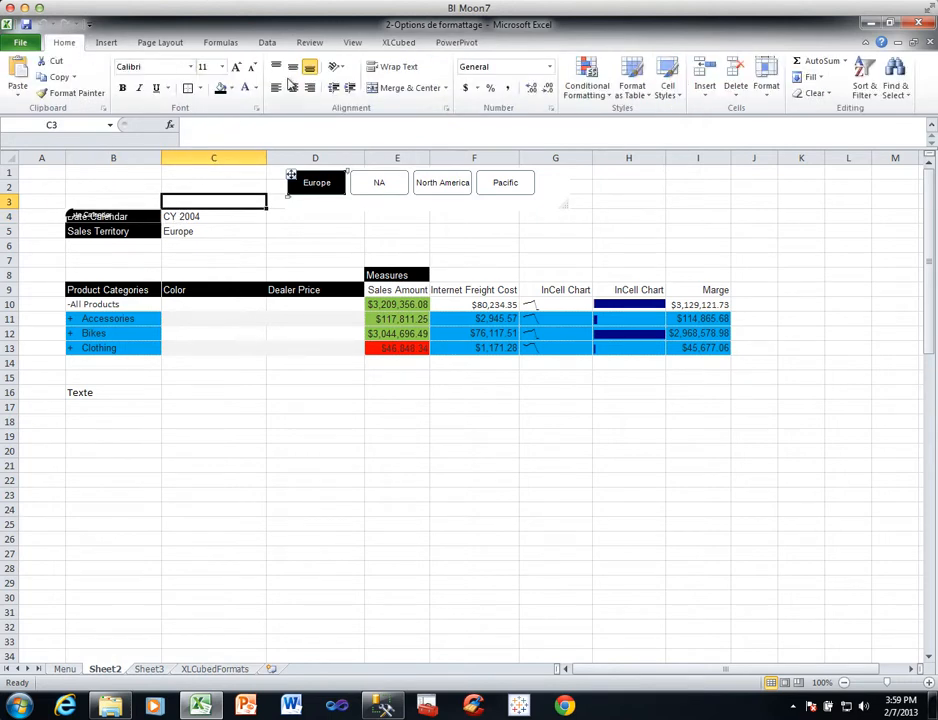
{"action": "left_click", "coordinate": [196, 233]}
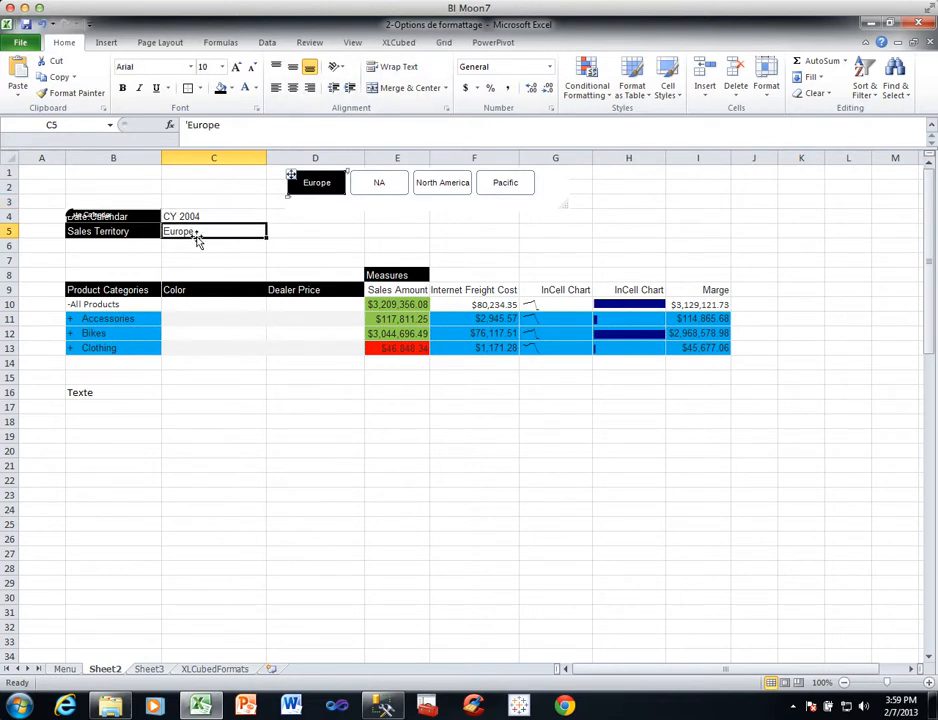
{"action": "left_click", "coordinate": [146, 189]}
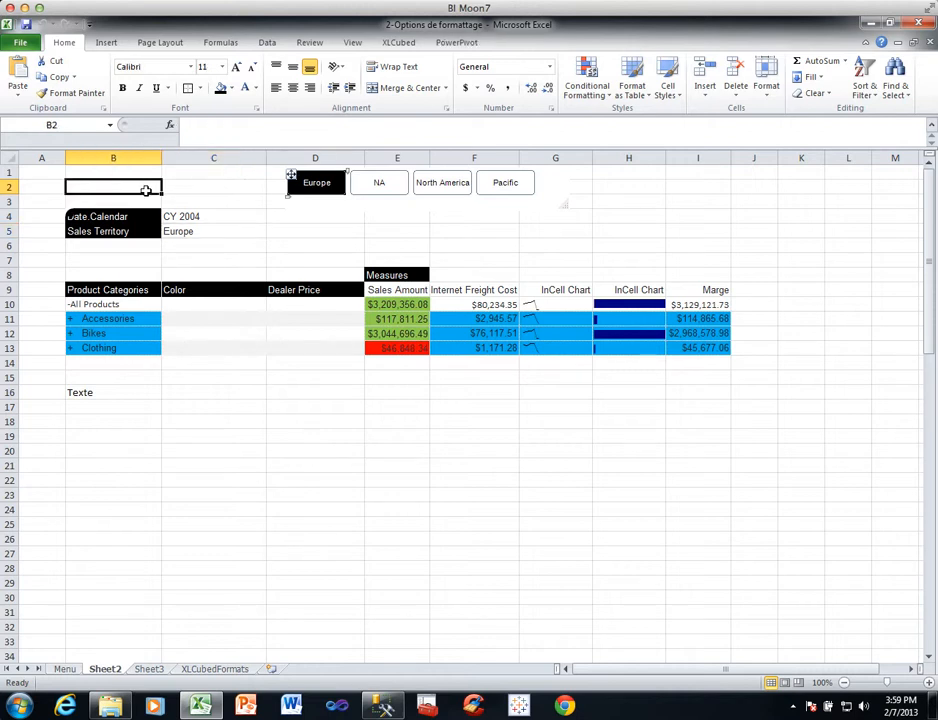